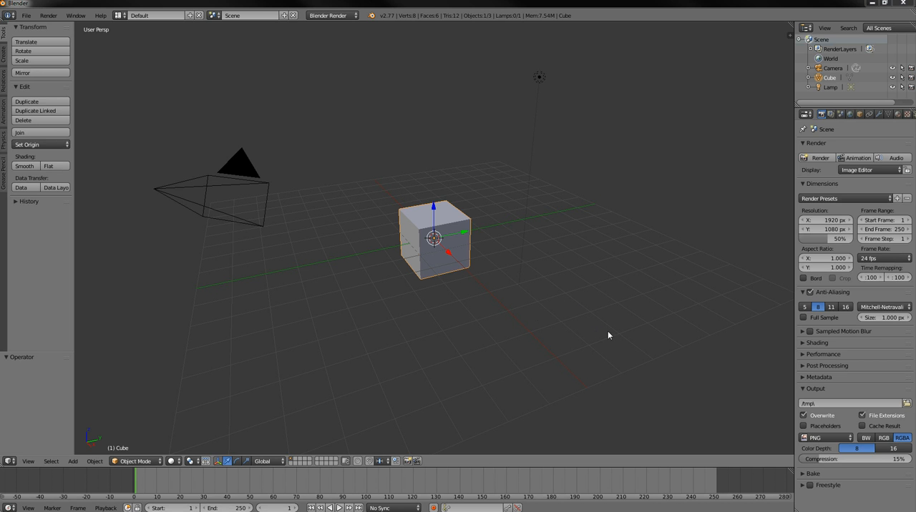
Start the Screencast Keys display in the 3D view and set its Y position to 95
left_click_drag(790, 35, 658, 44)
left_click_drag(789, 58, 792, 215)
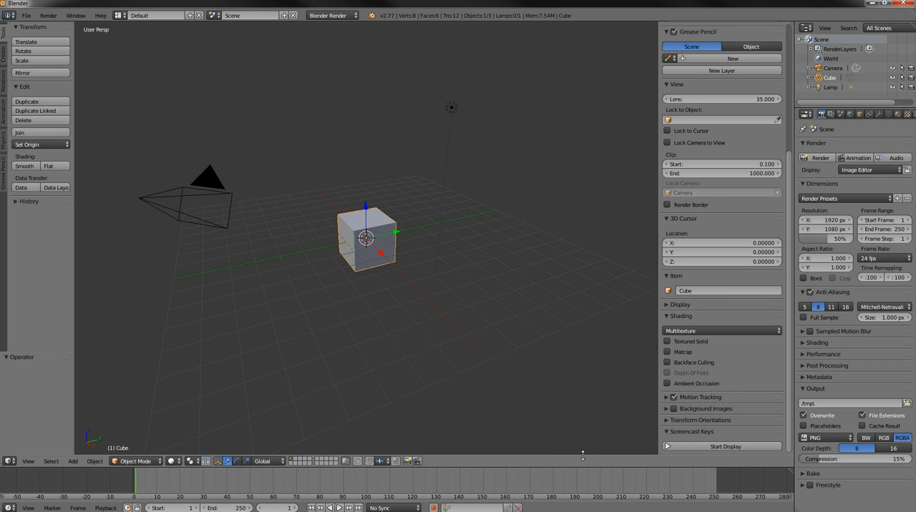
left_click(700, 445)
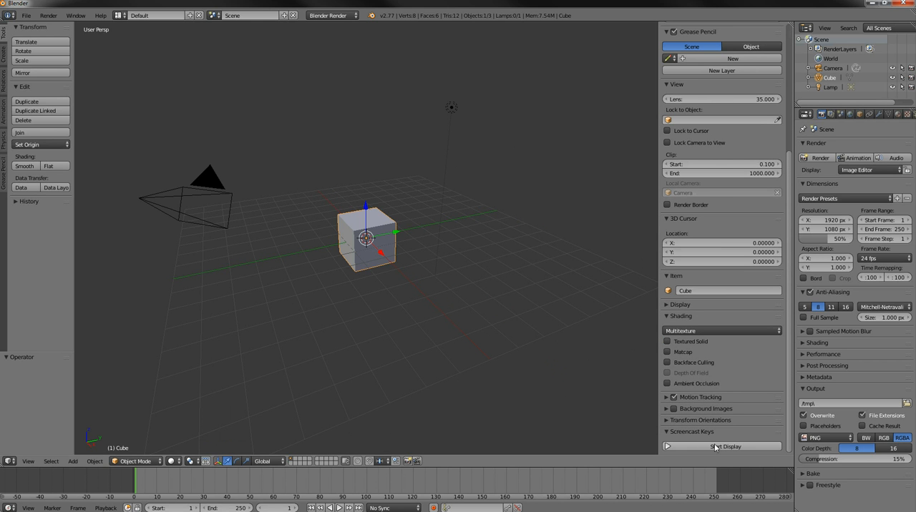
left_click_drag(788, 339, 787, 428)
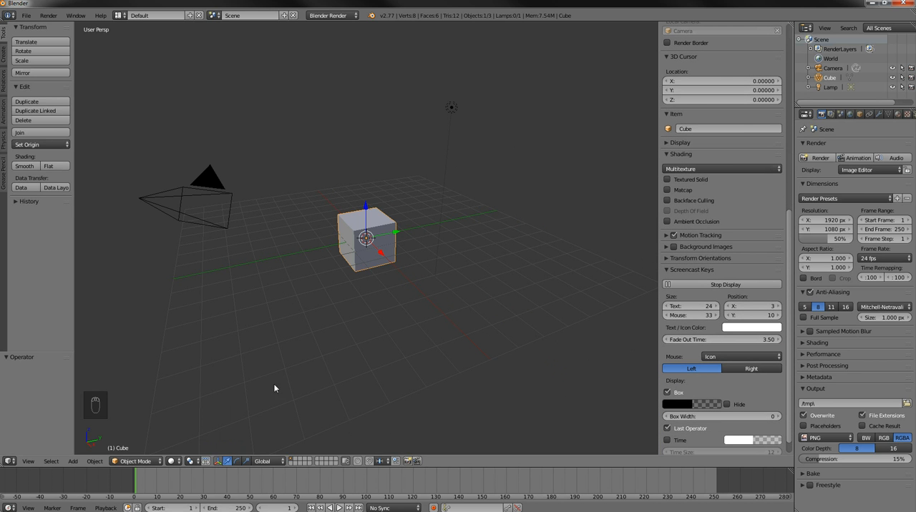
left_click_drag(737, 317, 797, 317)
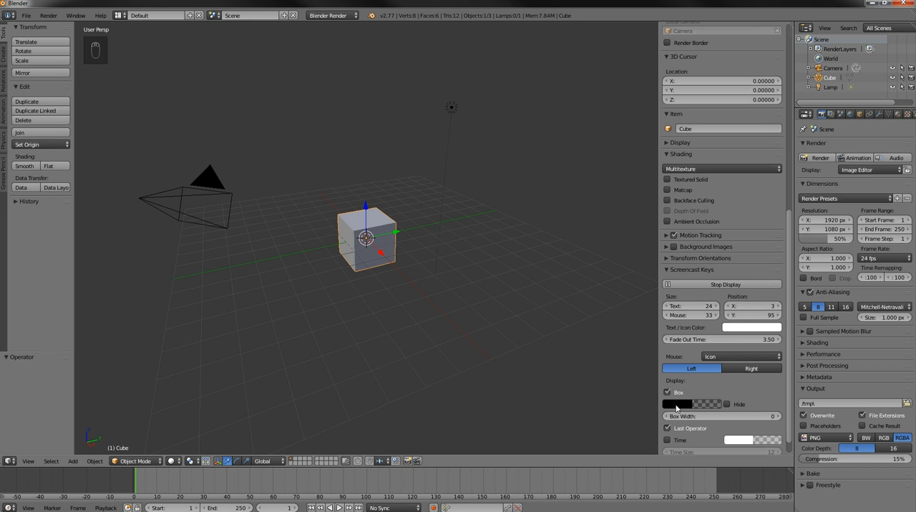
Change the Screencast Keys box colour to bright yellow and collapse its settings
left_click(677, 404)
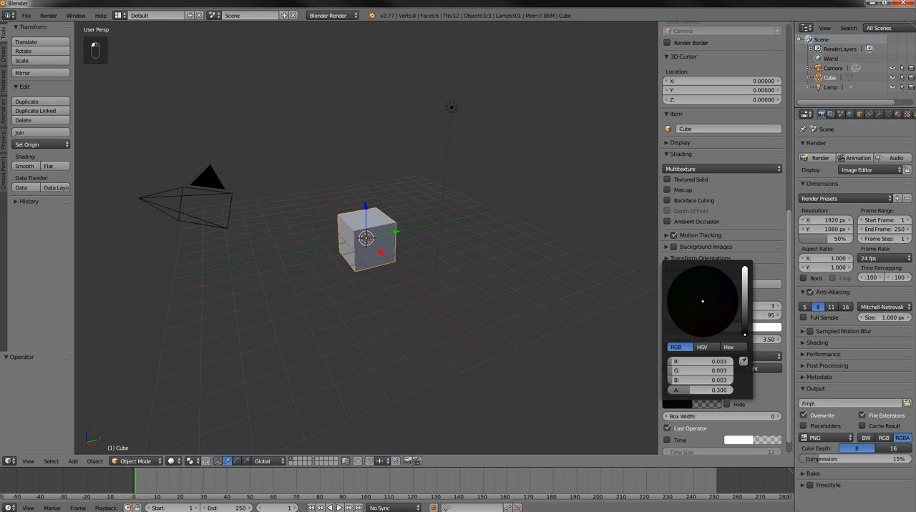
left_click_drag(744, 334, 745, 269)
left_click_drag(706, 306, 671, 322)
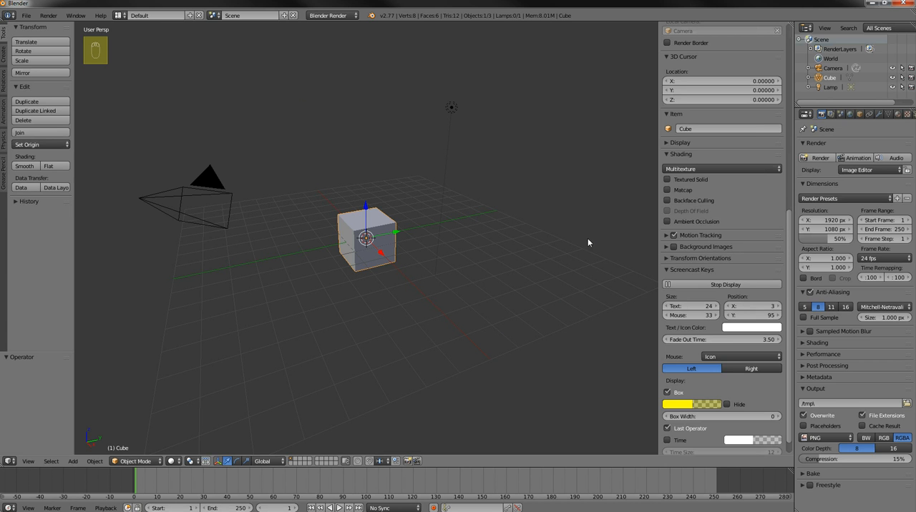
left_click(667, 270)
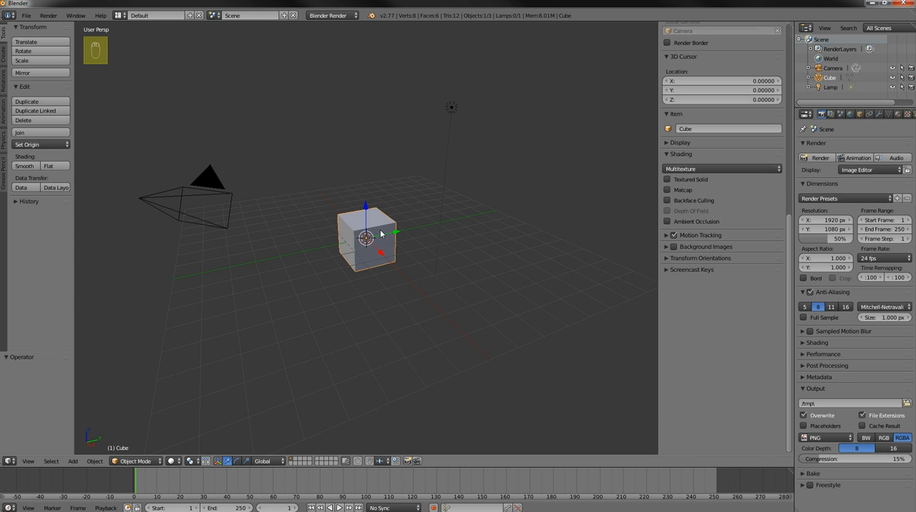
Delete the default cube from the scene
key("x")
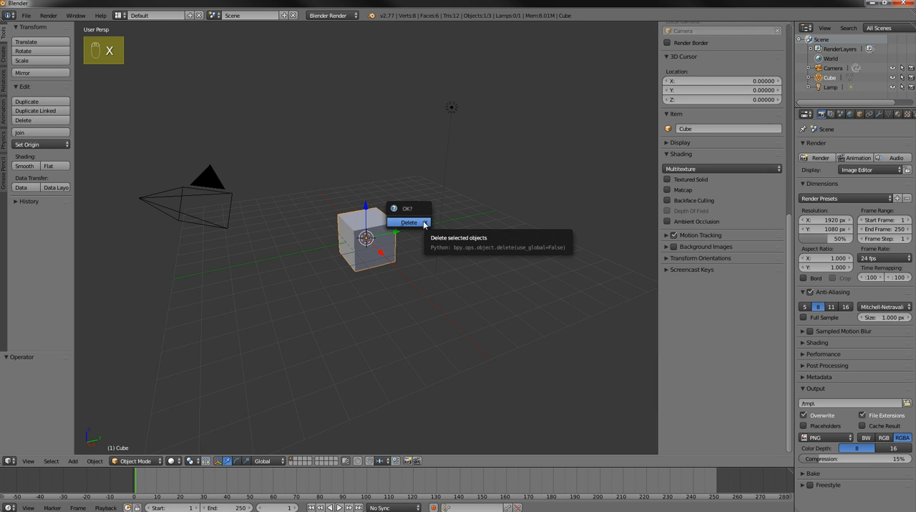
left_click(422, 223)
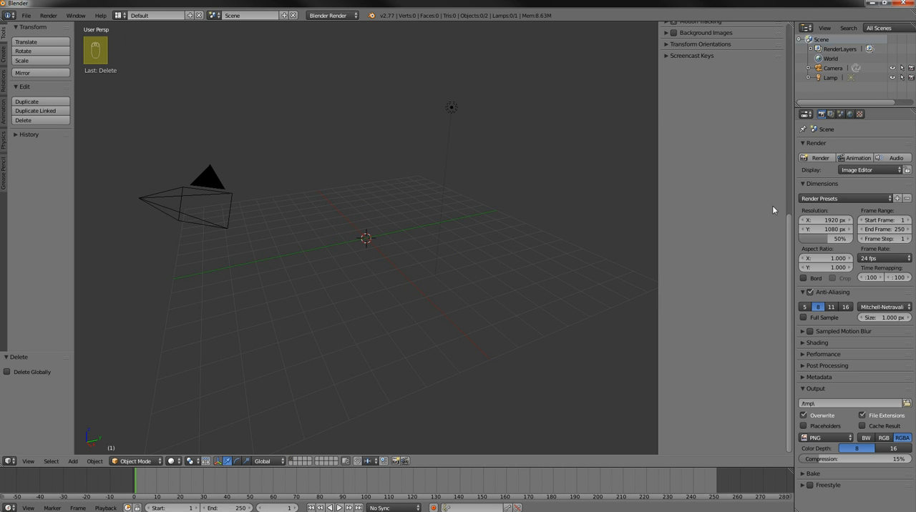
Enable background images for the 3D view and add a new, empty image entry
left_click_drag(786, 236, 790, 139)
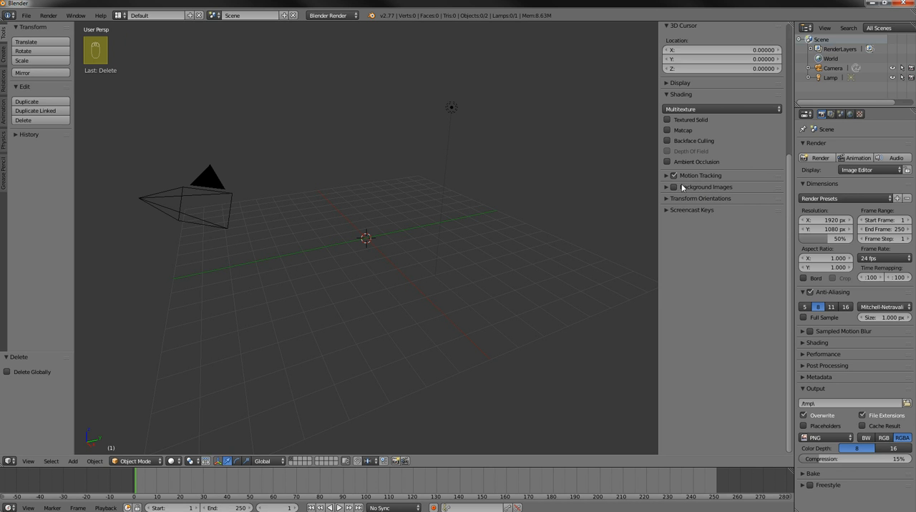
left_click_drag(658, 125, 787, 131)
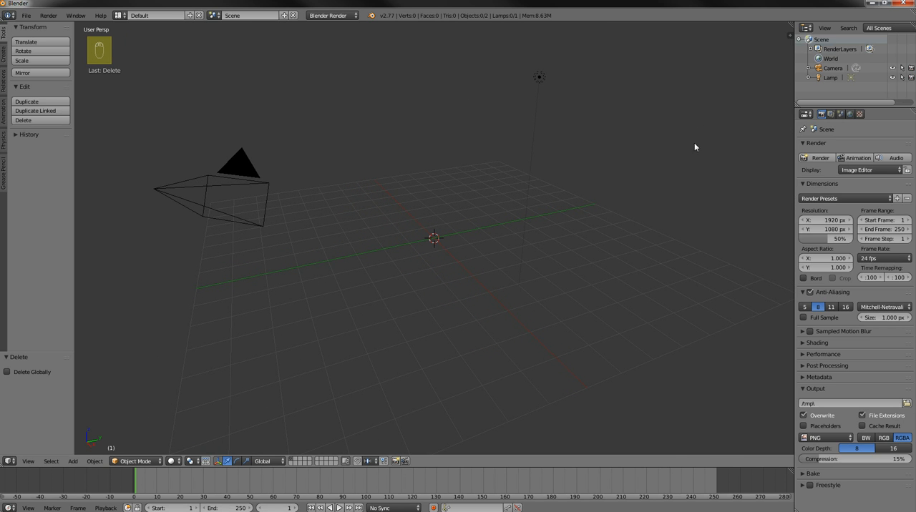
key("n")
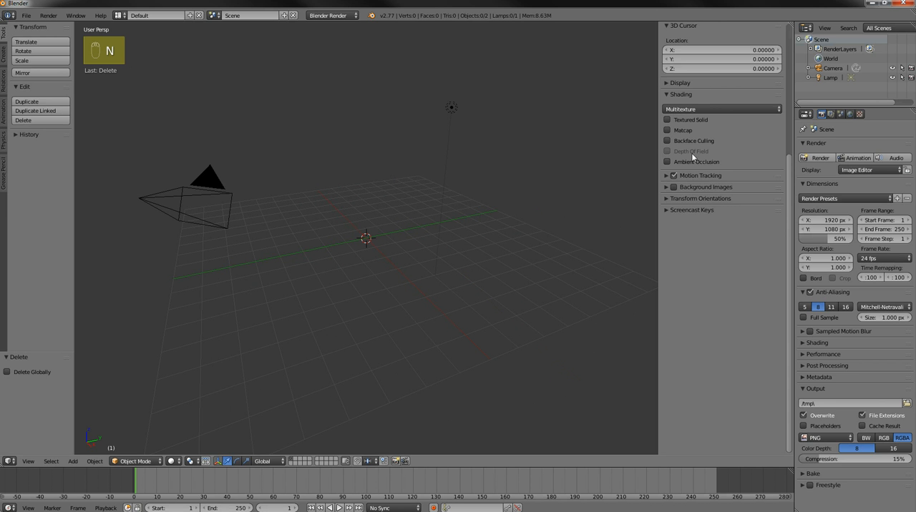
left_click_drag(787, 174, 791, 134)
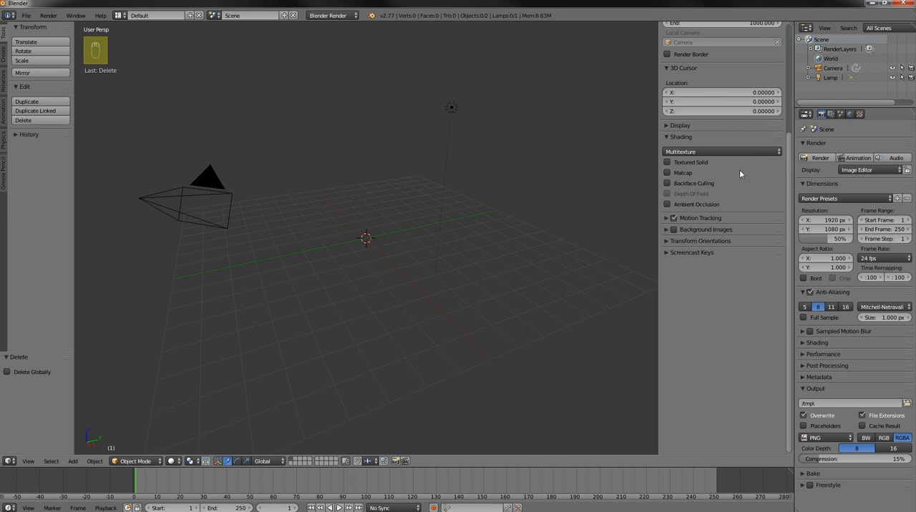
left_click(674, 230)
left_click(666, 230)
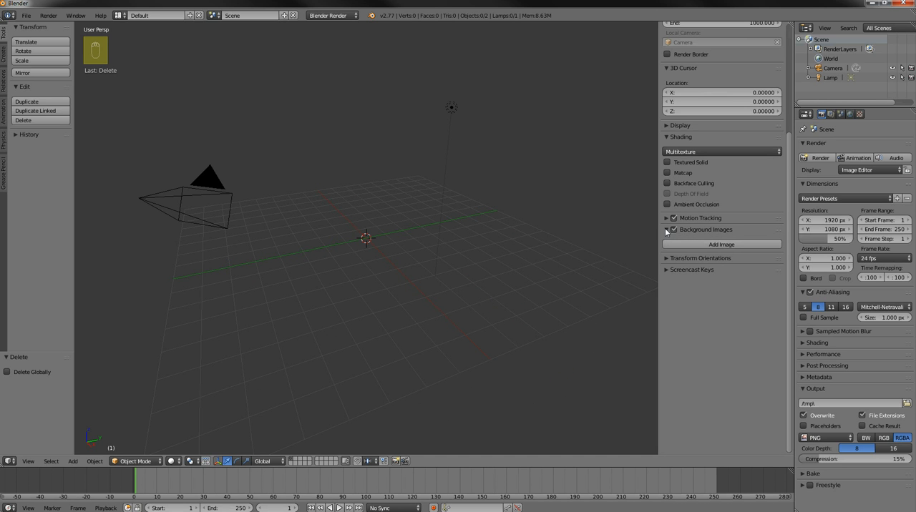
left_click(719, 245)
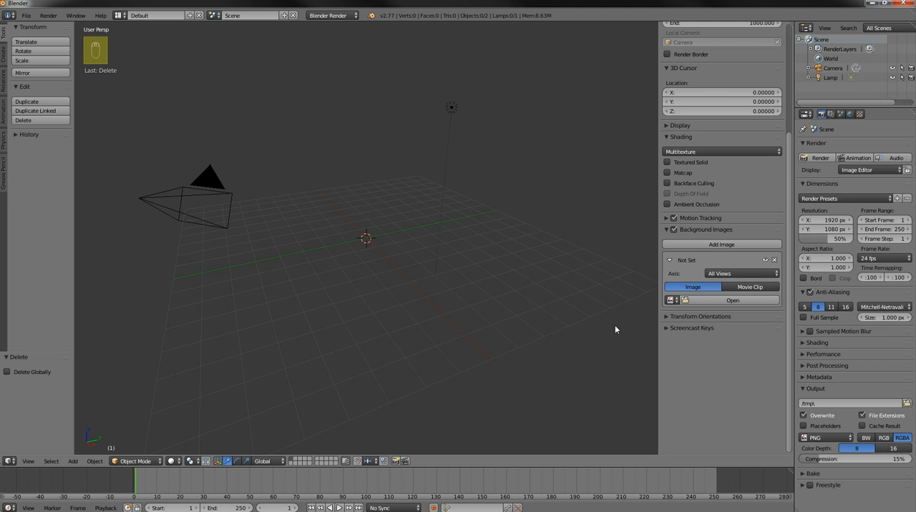
Load Luke Skywalker lightsaber.jpg from the desktop's Blender Background Images folder into the background image entry, browsing files as thumbnails
left_click(731, 301)
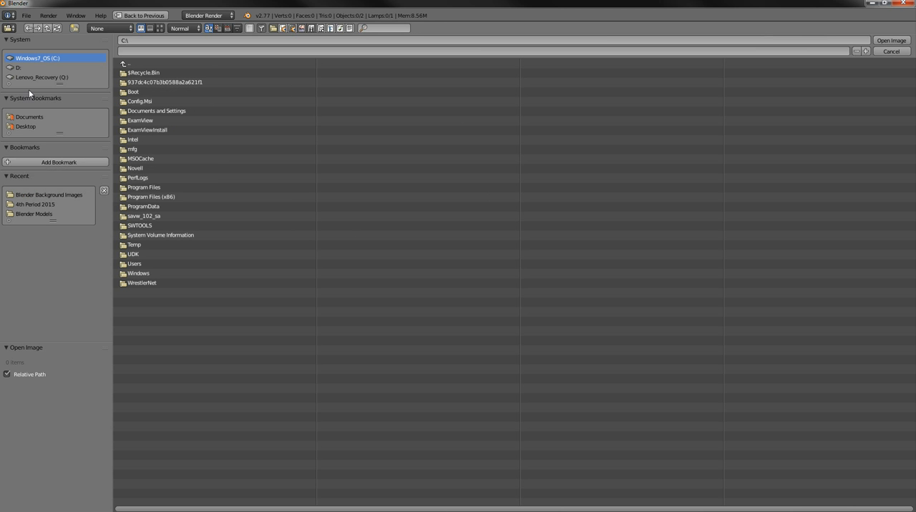
left_click_drag(59, 84, 60, 104)
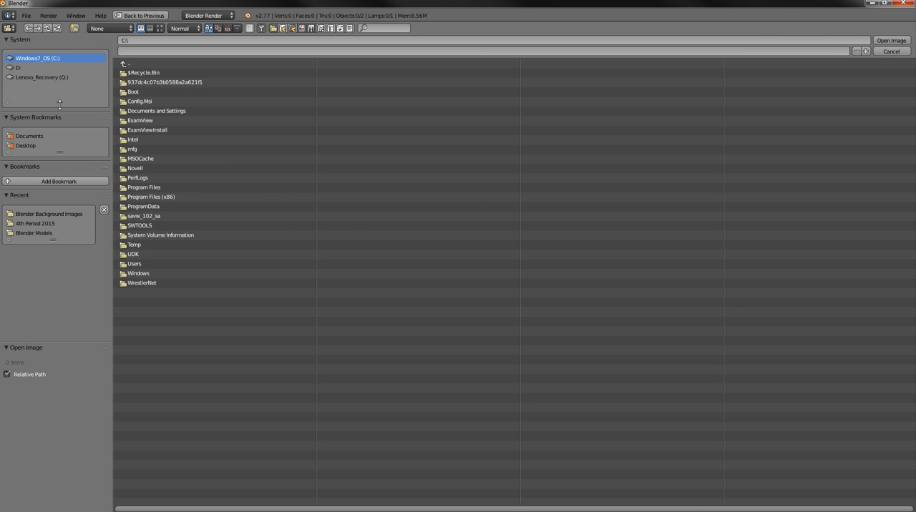
left_click(27, 146)
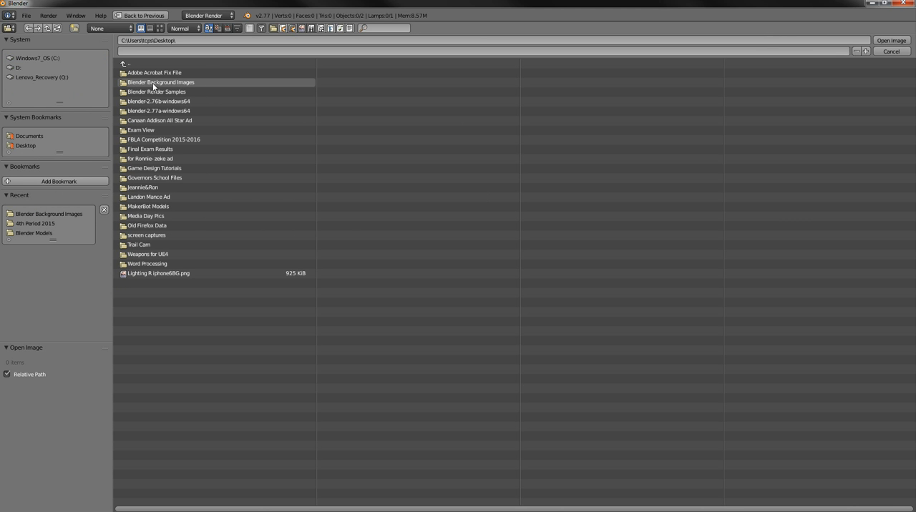
left_click(160, 30)
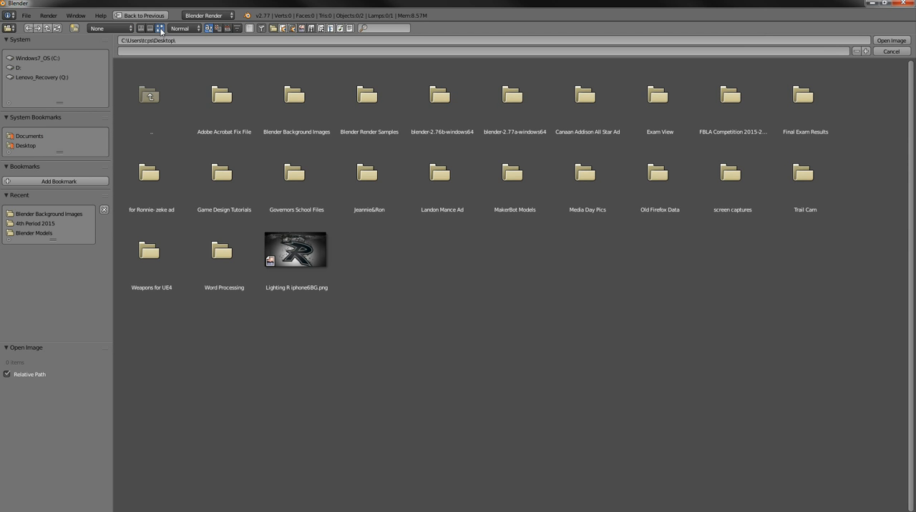
left_click(294, 97)
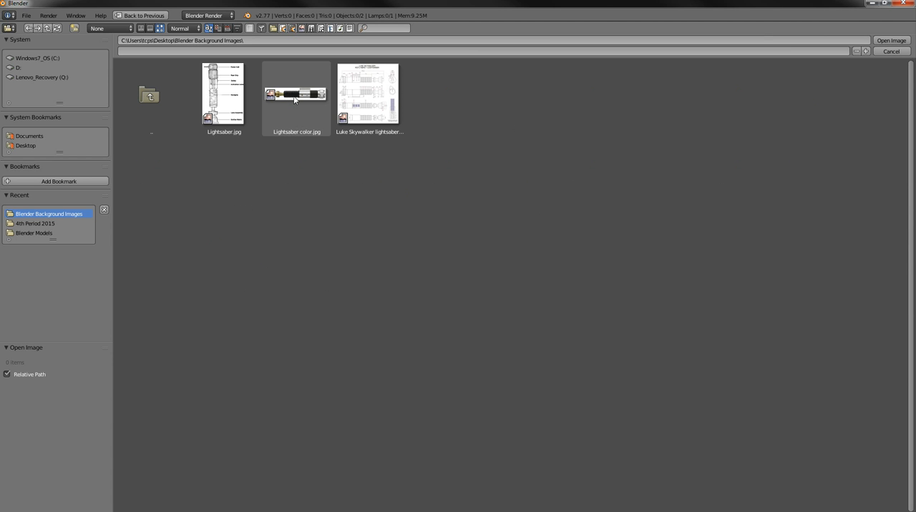
left_click(371, 99)
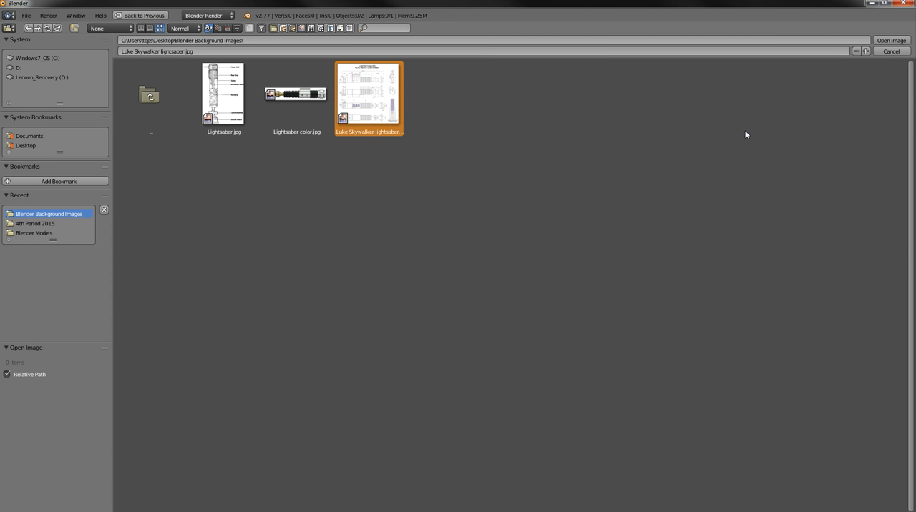
left_click(890, 43)
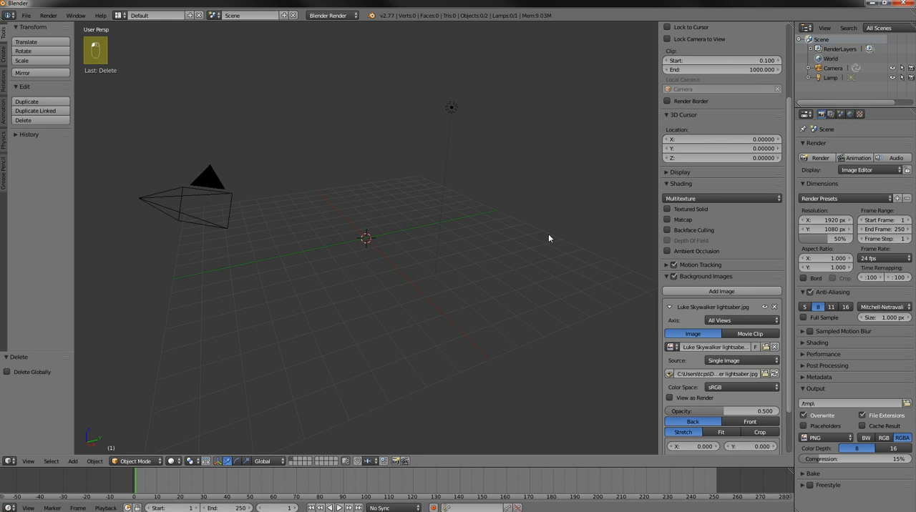
Set the lightsaber background image's axis to Front
left_click_drag(790, 297, 794, 352)
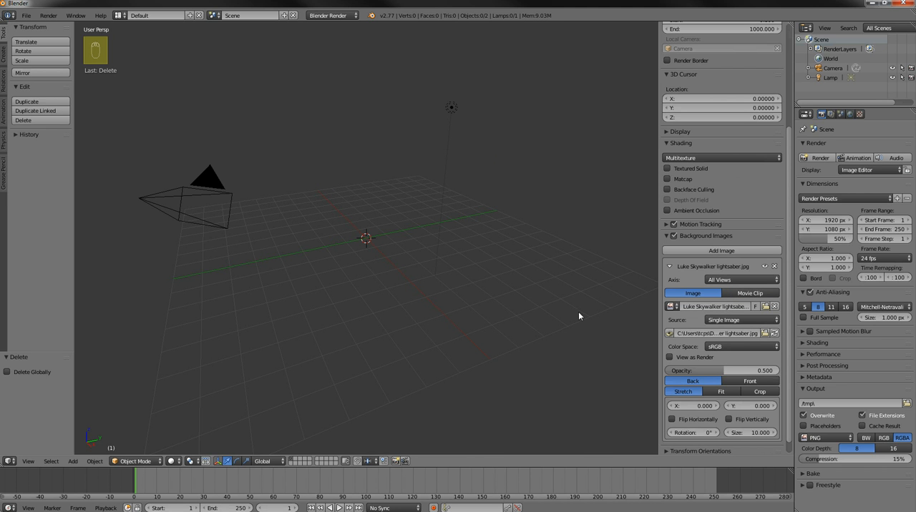
left_click(36, 462)
left_click(734, 280)
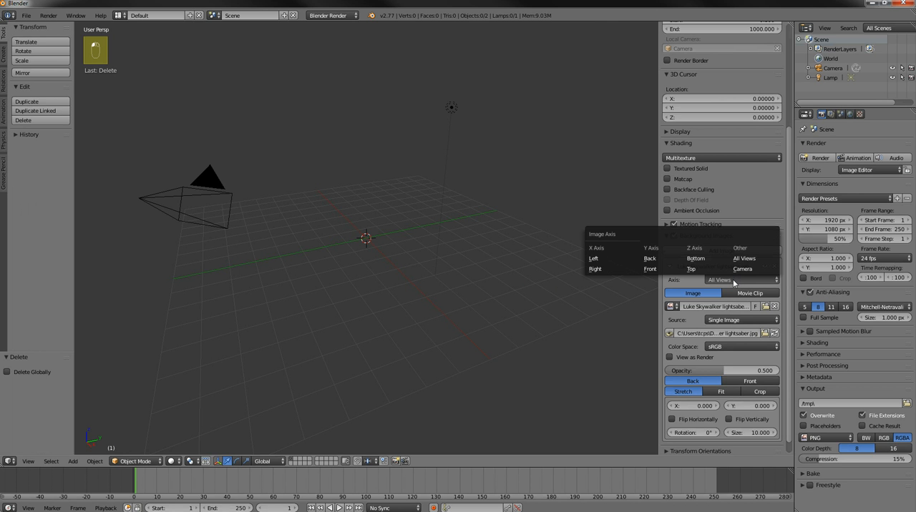
left_click(733, 283)
left_click(735, 281)
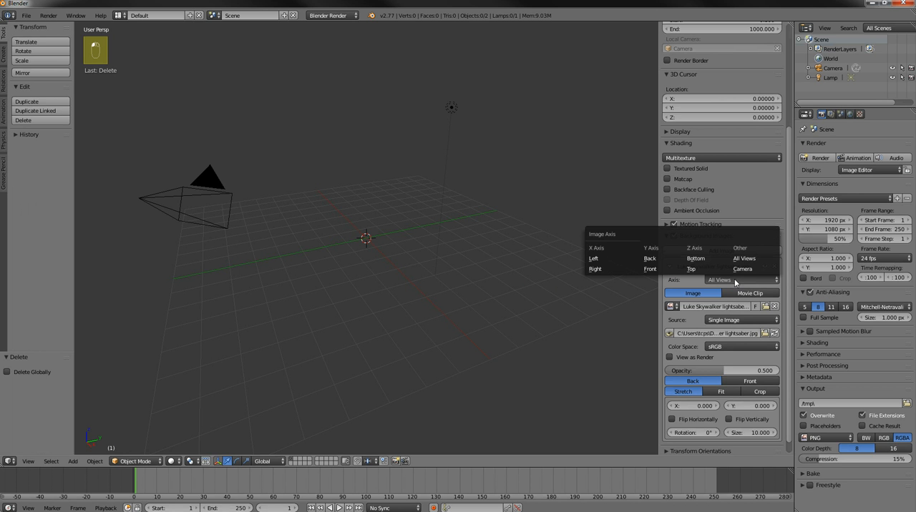
left_click(655, 270)
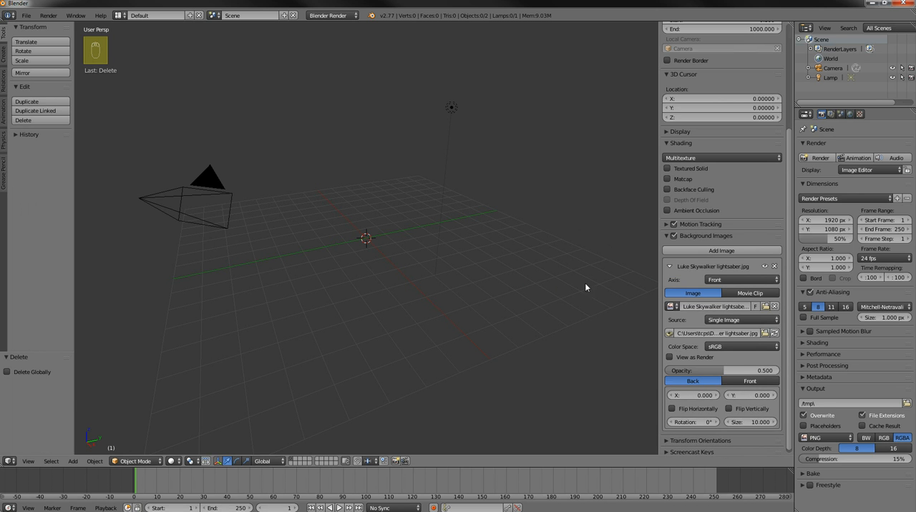
scroll(788, 314, "down", 1)
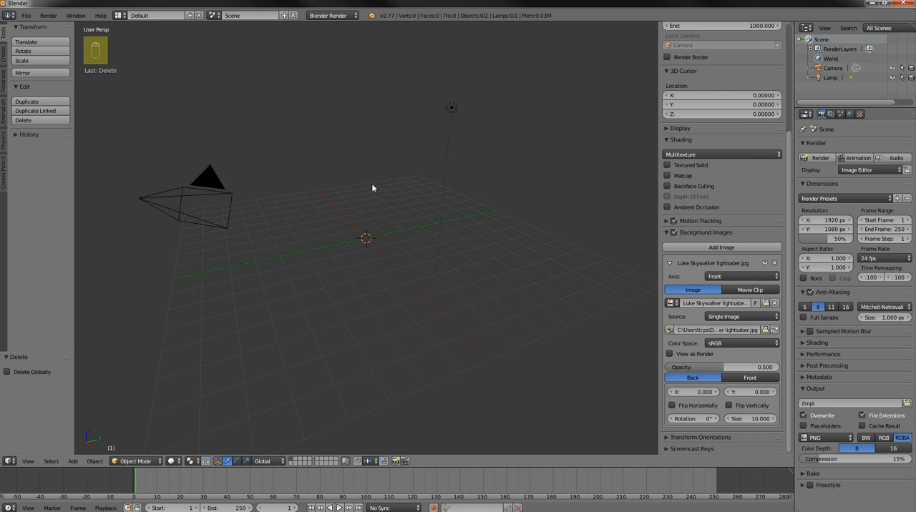
Switch the 3D view to the front orthographic view and look over the lightsaber blueprint
key("KP_1")
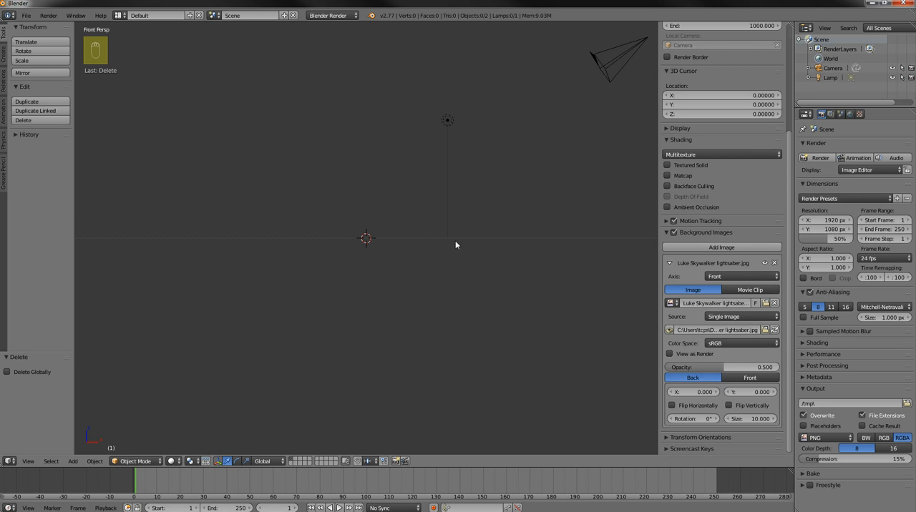
key("KP_5")
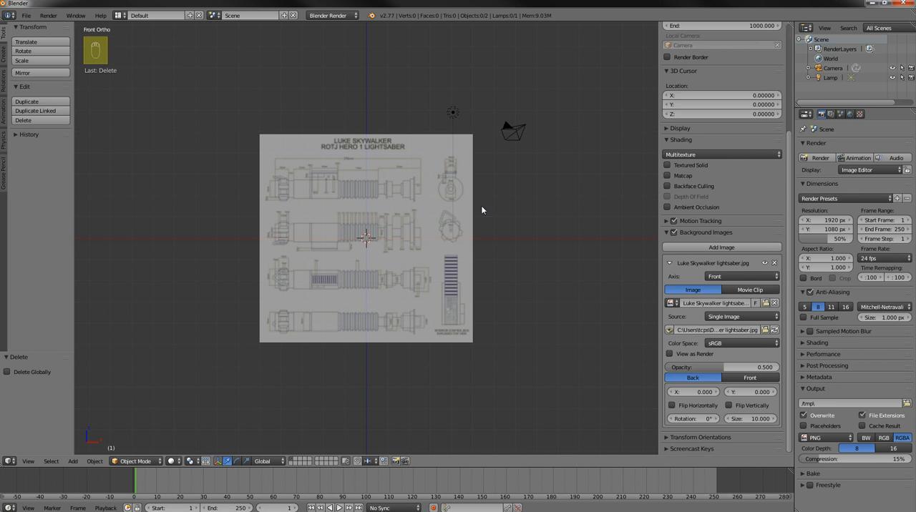
scroll(481, 206, "up", 4)
scroll(480, 206, "down", 4)
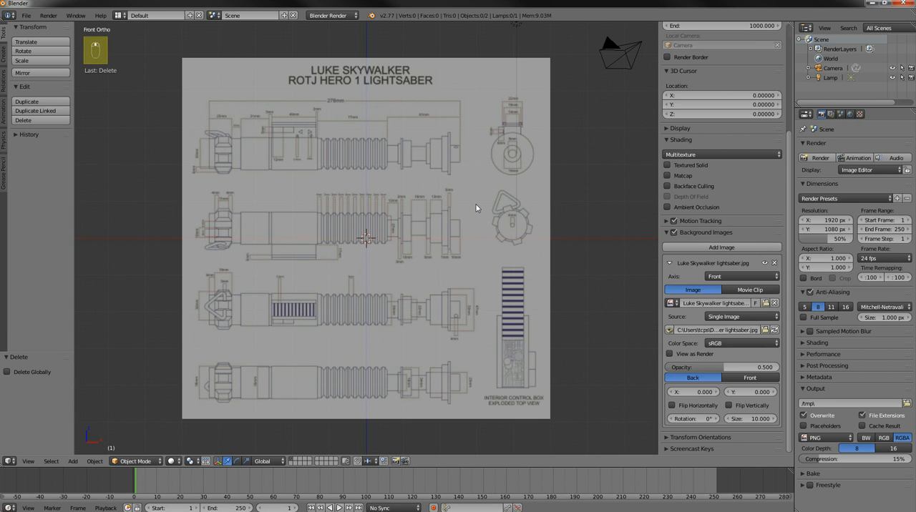
Check the background image's visibility from the right, front and an orbited angle, ending in the front view
key("KP_3")
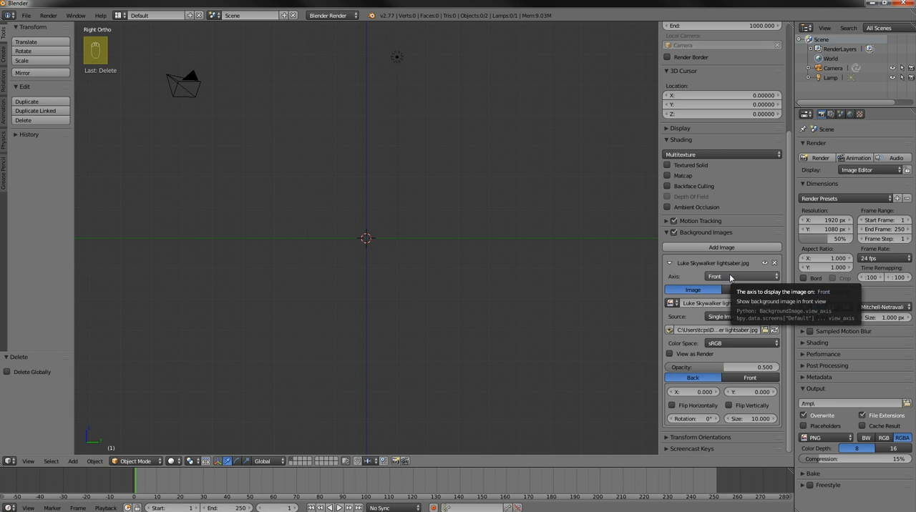
key("KP_1")
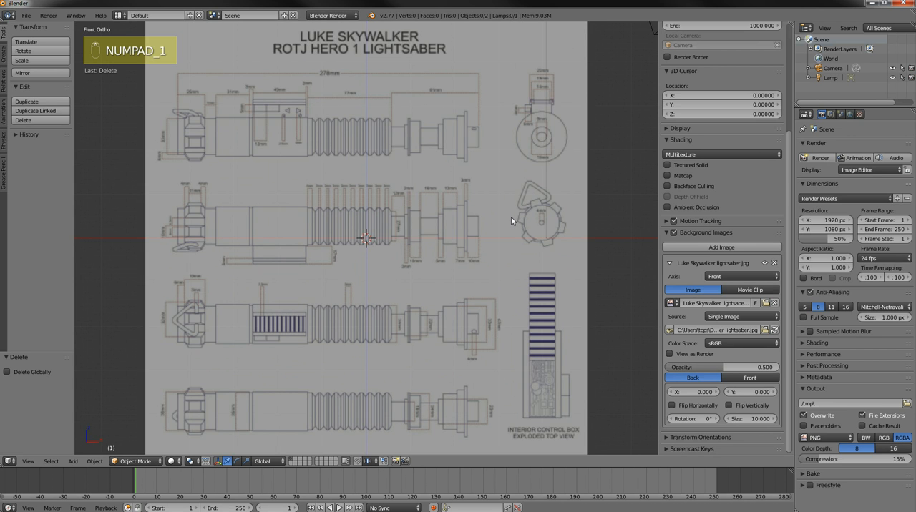
scroll(511, 218, "down", 1)
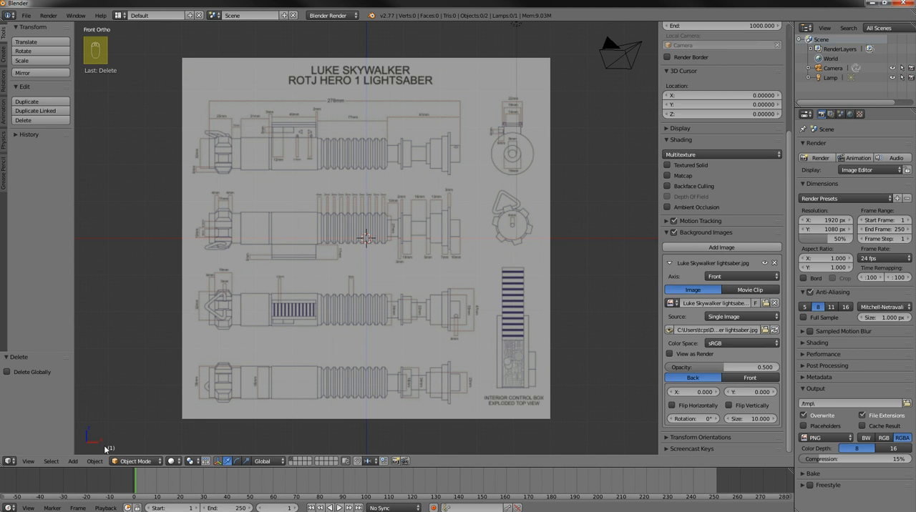
middle_click_drag(168, 324, 109, 339)
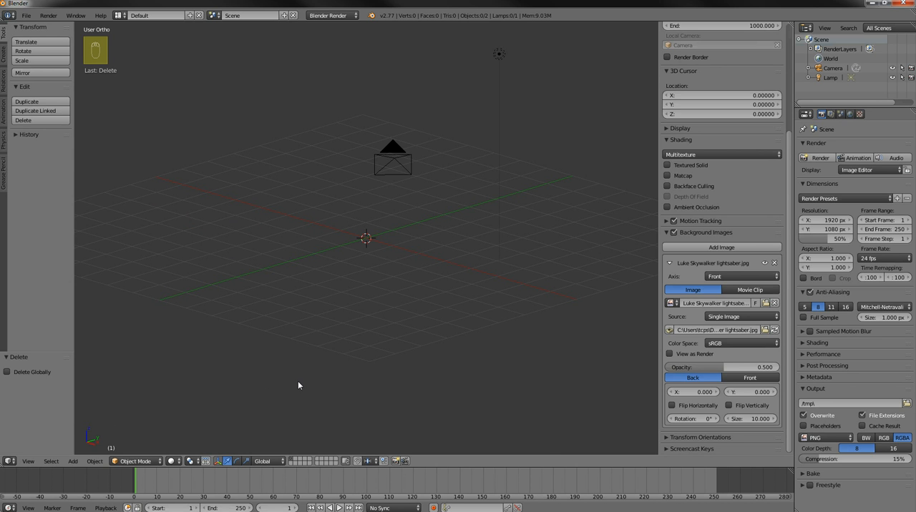
key("KP_1")
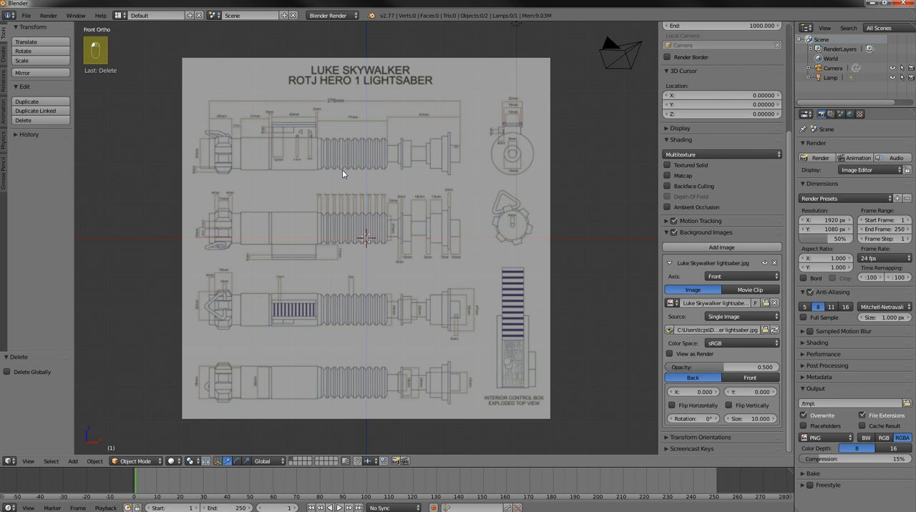
Try adjusting the background image's opacity and set it back to 0.5
mouse_move(724, 368)
left_mouse_down()
mouse_move(763, 368)
mouse_move(687, 368)
mouse_move(721, 368)
left_mouse_up()
left_click(746, 368)
key("BackSpace")
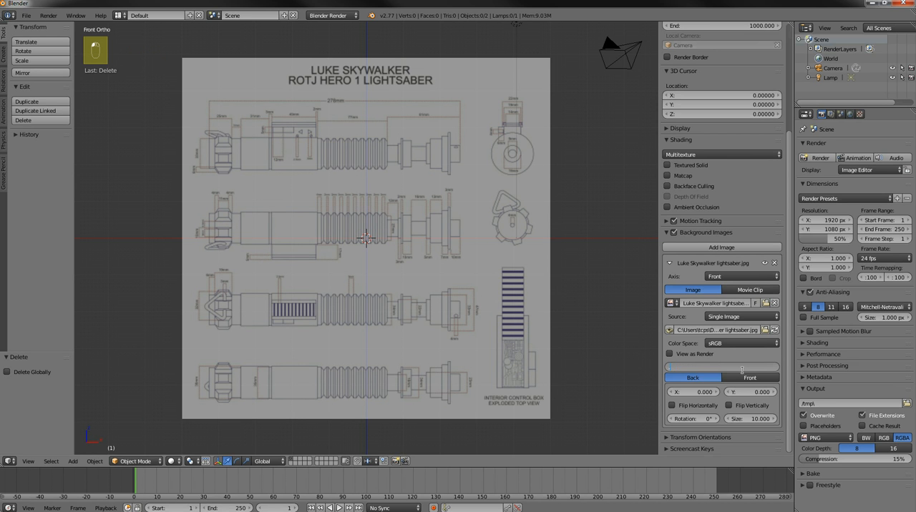
type(".5")
key("Return")
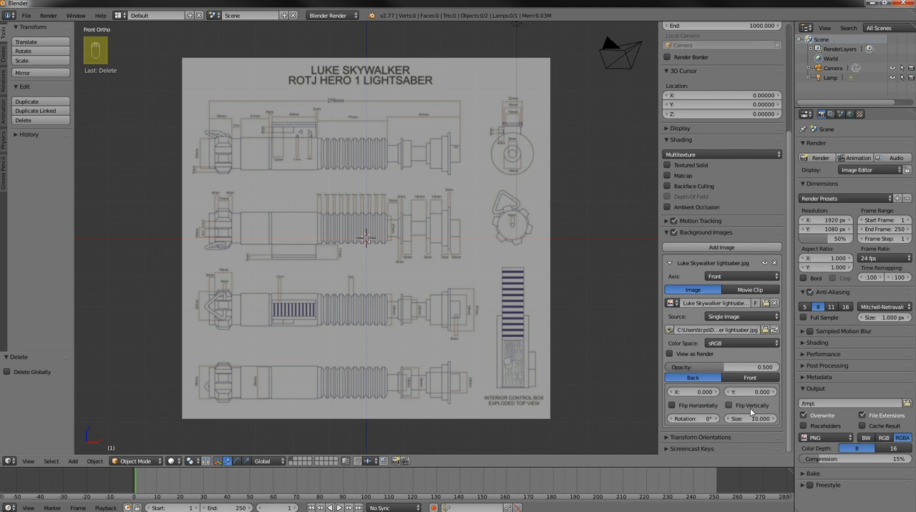
Rotate the lightsaber background image by 90° so the hilts stand upright
left_click(686, 418)
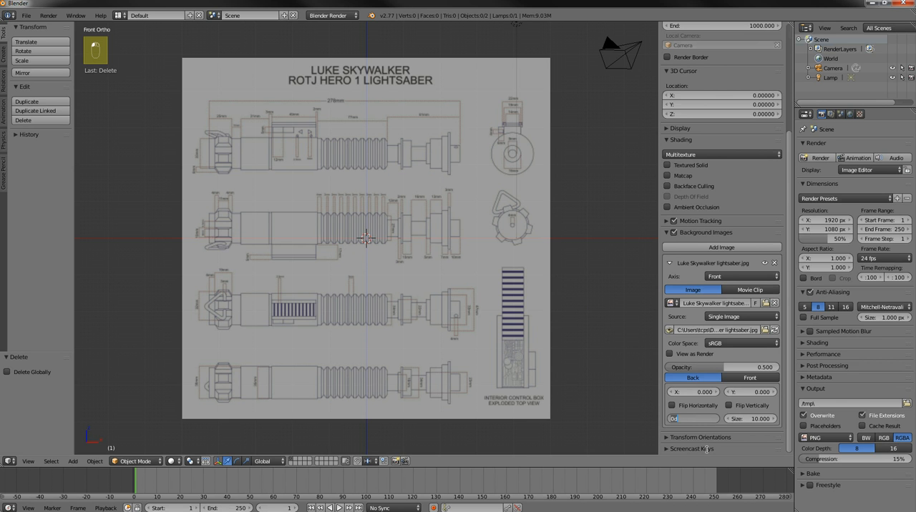
type("9")
key("Return")
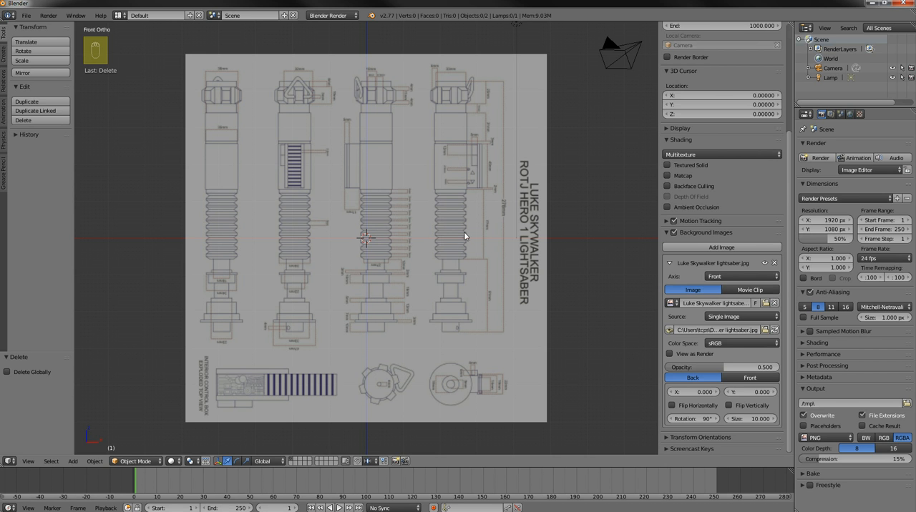
Examine the upright lightsaber blueprint up close, checking an orbited angle before returning to the front view
middle_click_drag(488, 303, 494, 340, "shift")
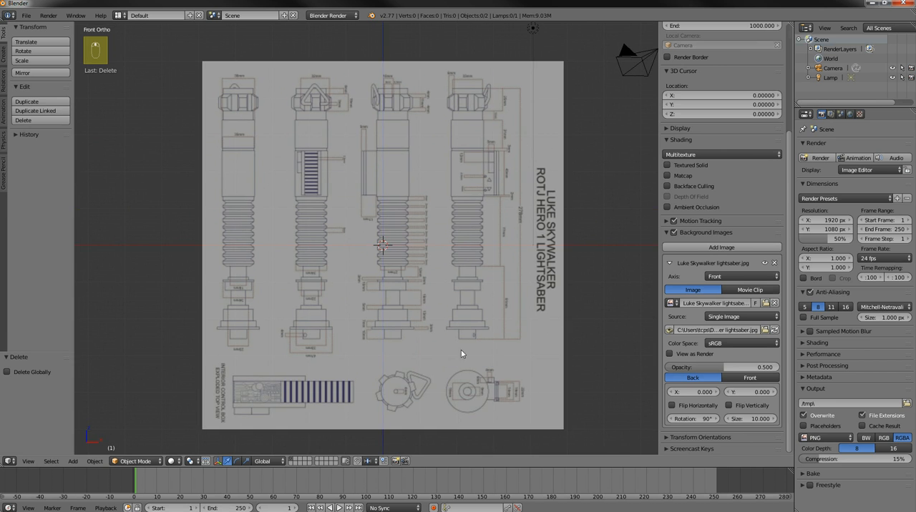
scroll(510, 311, "up", 3)
scroll(581, 267, "down", 1)
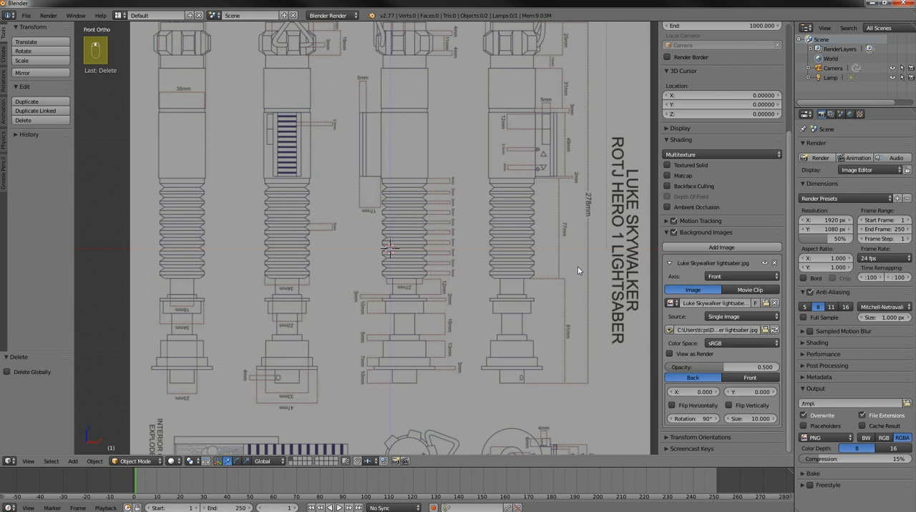
middle_click_drag(544, 259, 511, 301, "shift")
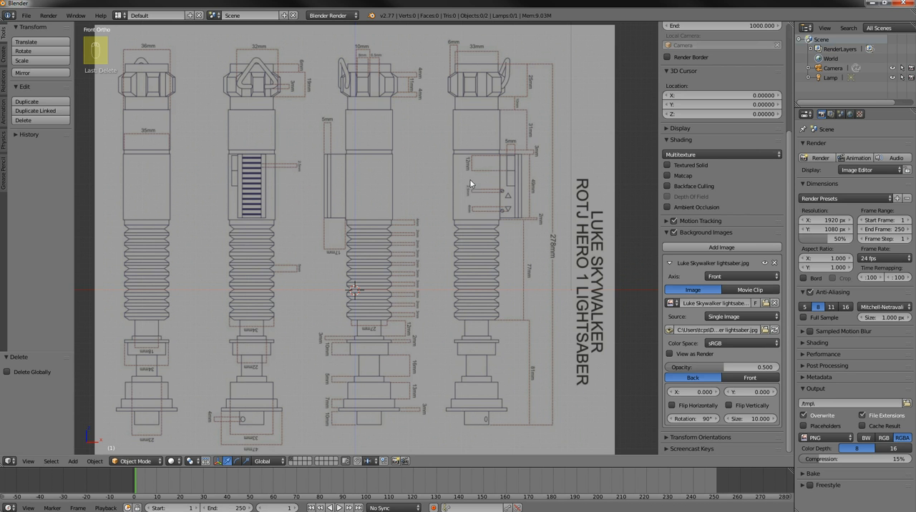
middle_click_drag(522, 181, 515, 203, "shift")
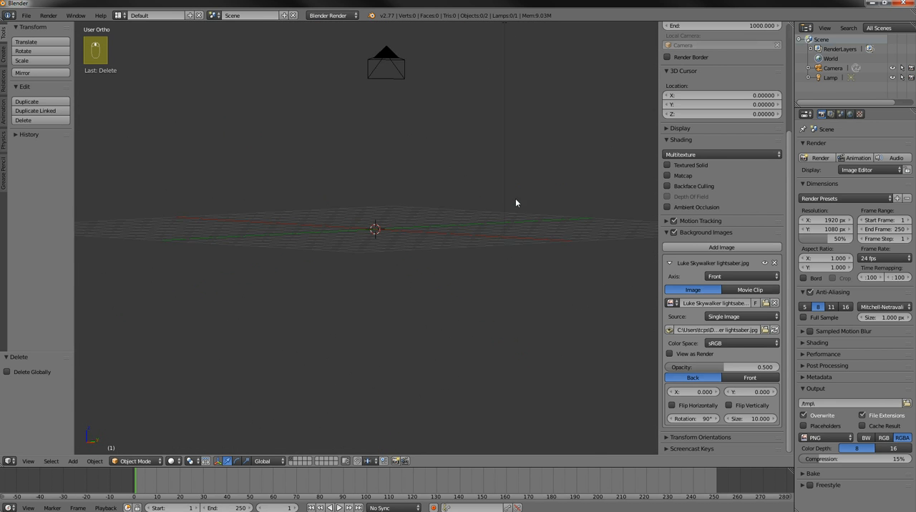
key("KP_1")
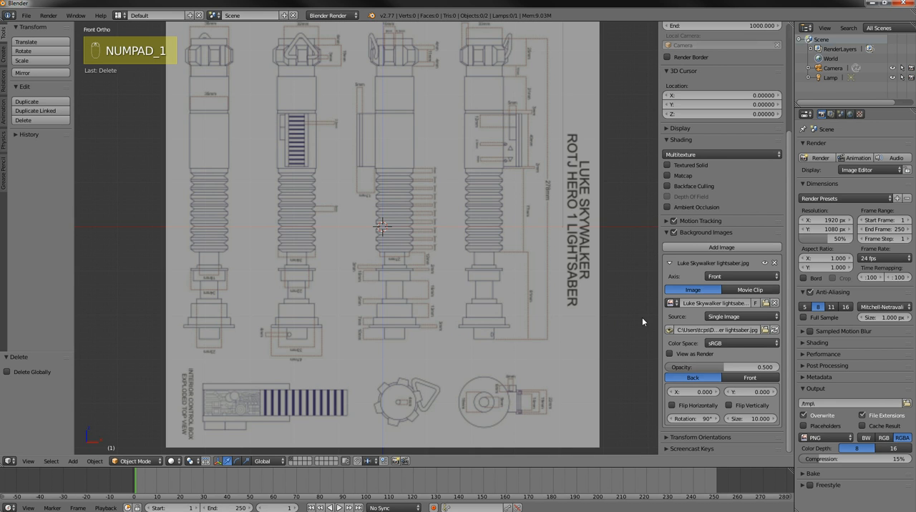
scroll(645, 327, "up", 1)
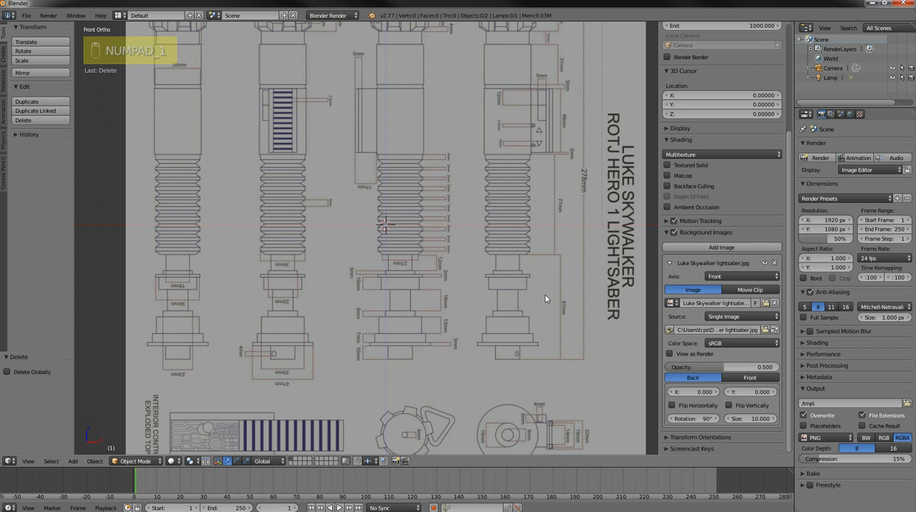
Set the background image's X offset to -2.295 to centre the hilt nearest the title on the vertical axis
left_click(695, 392)
type("1.3")
key("Return")
left_click_drag(695, 392, 676, 396)
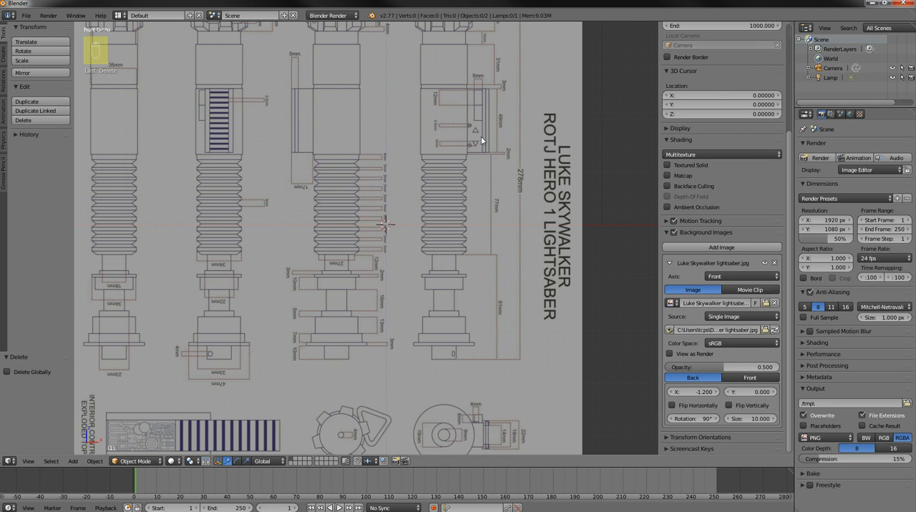
left_click(694, 392)
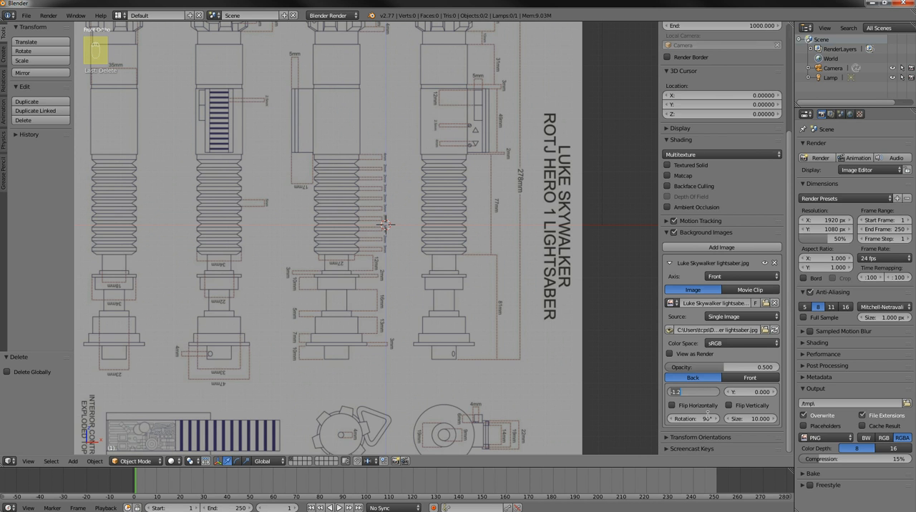
key("BackSpace")
key("Return")
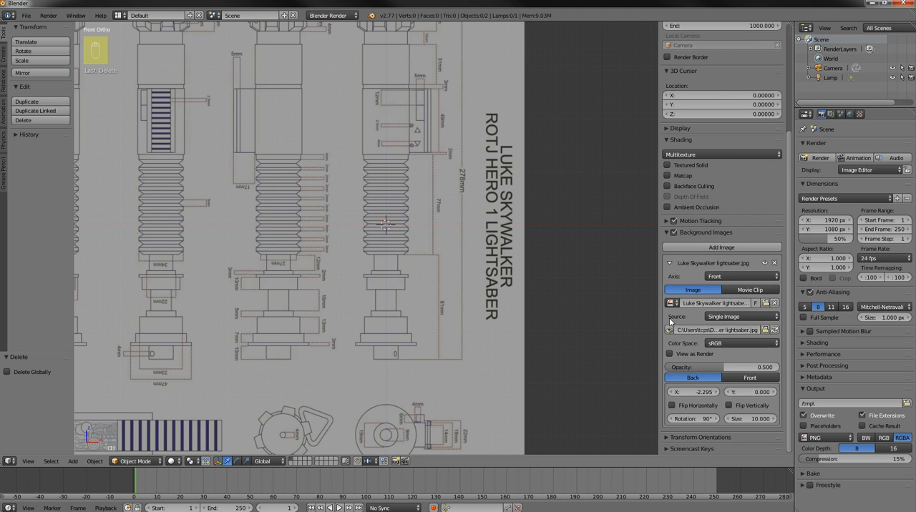
Set the background image's Y offset to 2.59 so the hilt's base rests on the origin, and check the alignment closely
left_click(750, 392)
type("2.59")
key("Return")
scroll(436, 256, "up", 4)
scroll(439, 256, "up", 1)
scroll(403, 206, "up", 1)
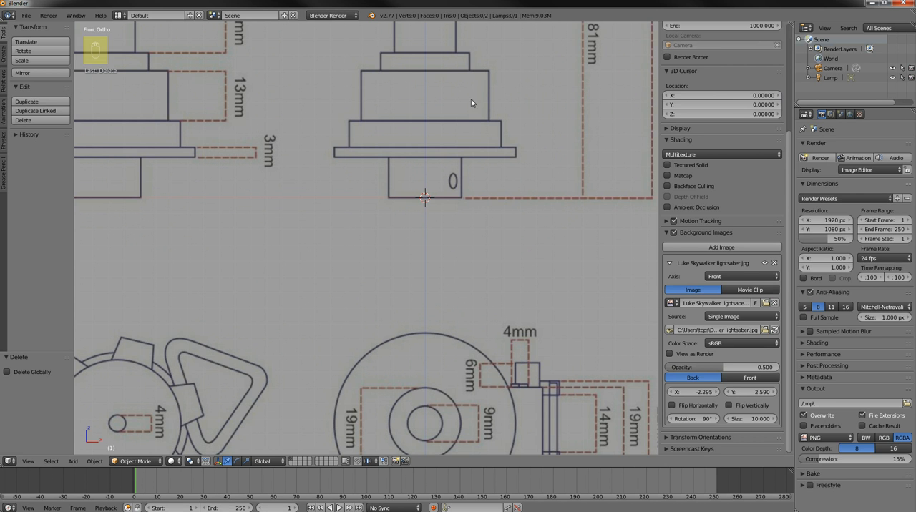
Hide the 3D view's properties sidebar and add a 64-vertex mesh circle at the 3D cursor
left_click_drag(657, 241, 786, 240)
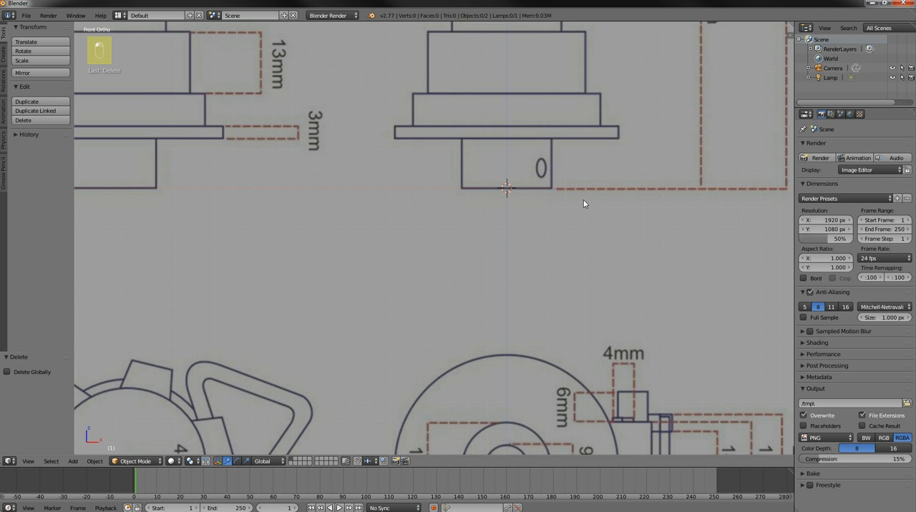
middle_click_drag(599, 217, 584, 280, "shift")
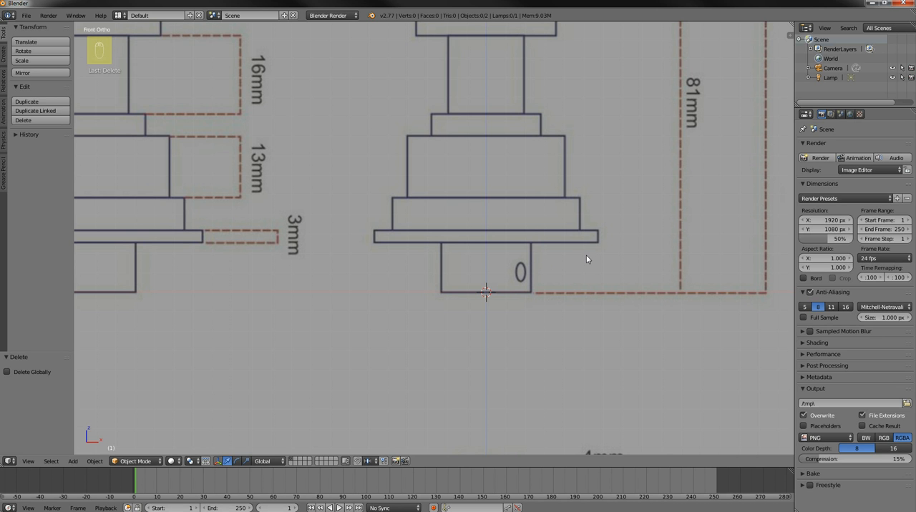
key("shift+a")
mouse_move(611, 223)
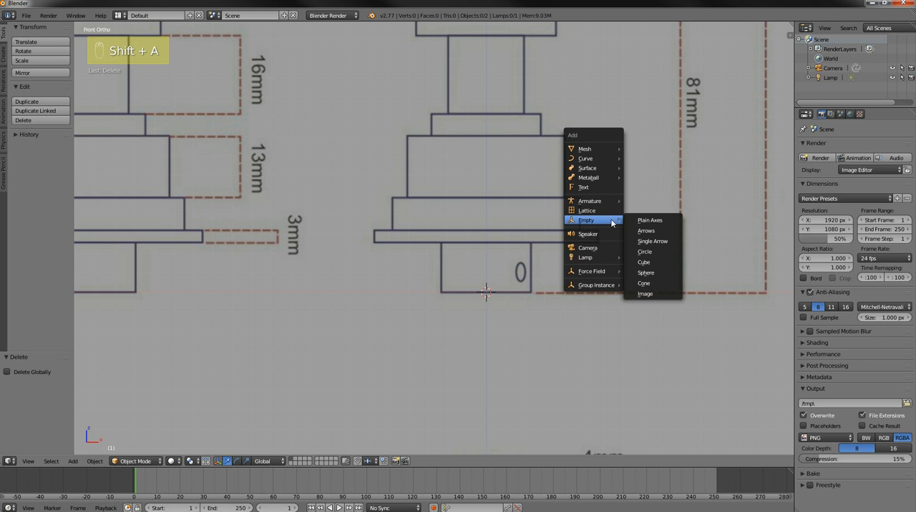
mouse_move(587, 148)
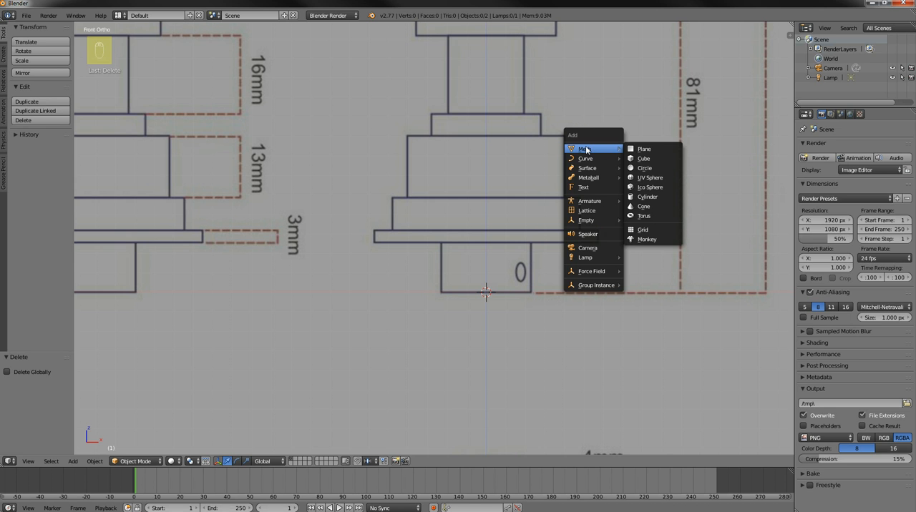
left_click(646, 169)
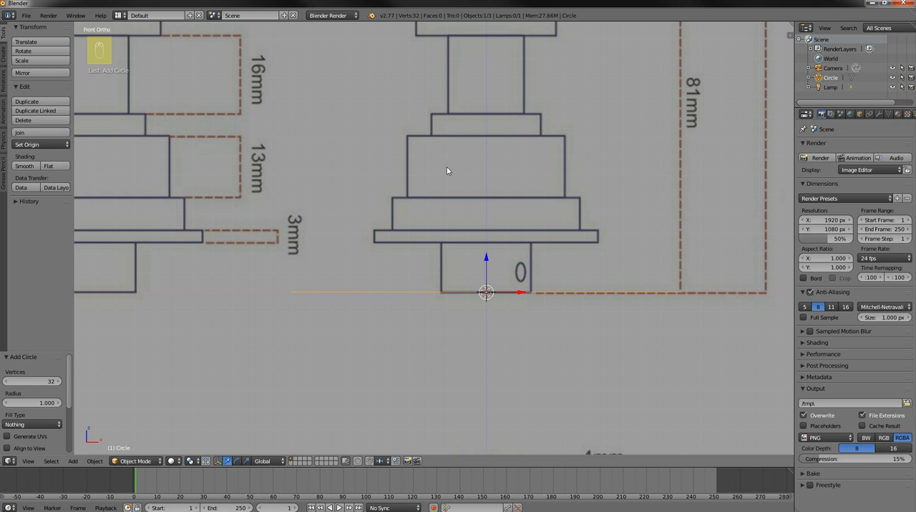
left_click(38, 382)
type("64")
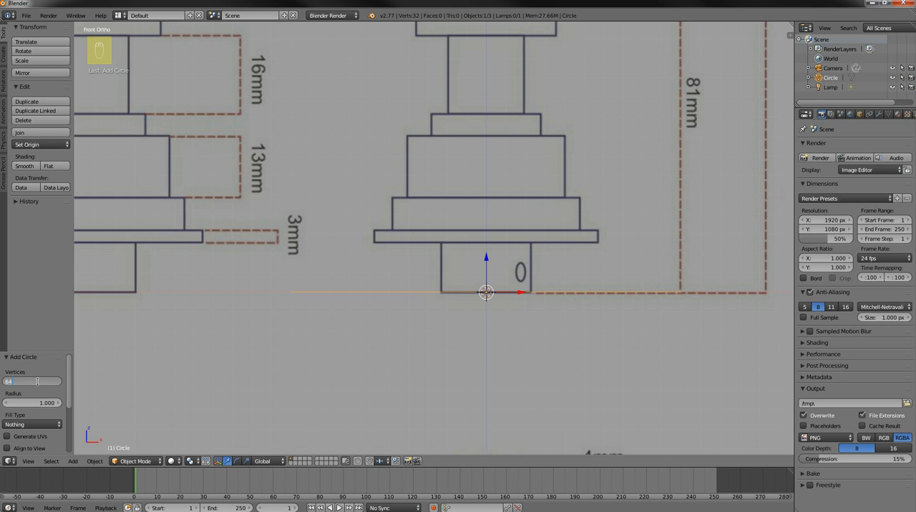
key("Return")
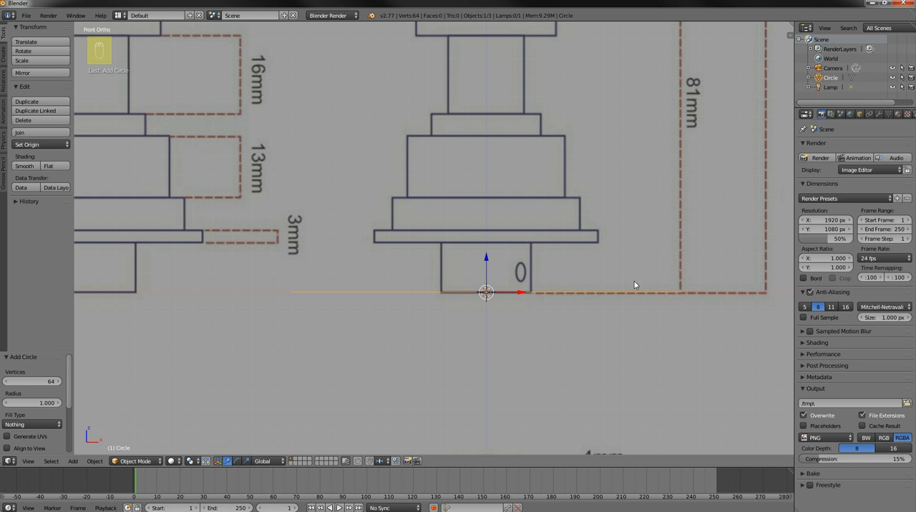
Scale the circle by 0.23 to match the width of the hilt's base, and check it from an orbited angle and the front
scroll(563, 217, "down", 1)
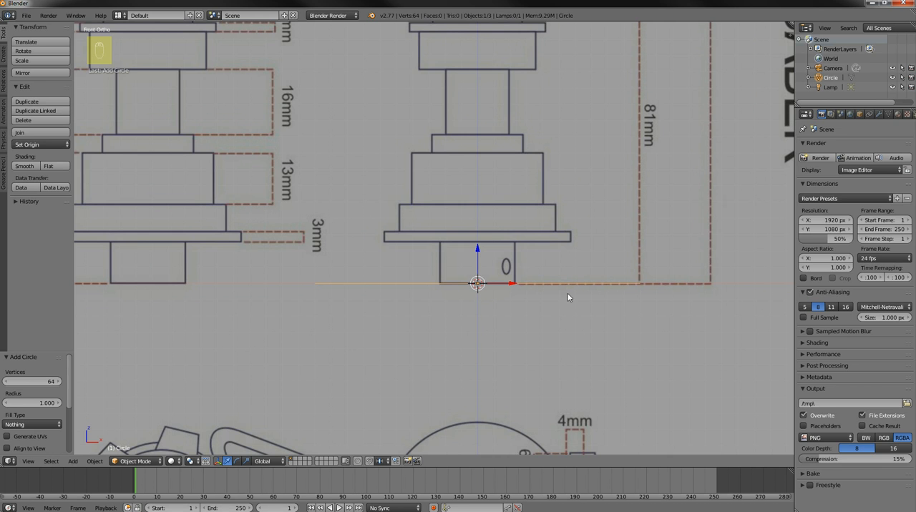
scroll(591, 327, "up", 1)
scroll(591, 327, "up", 1)
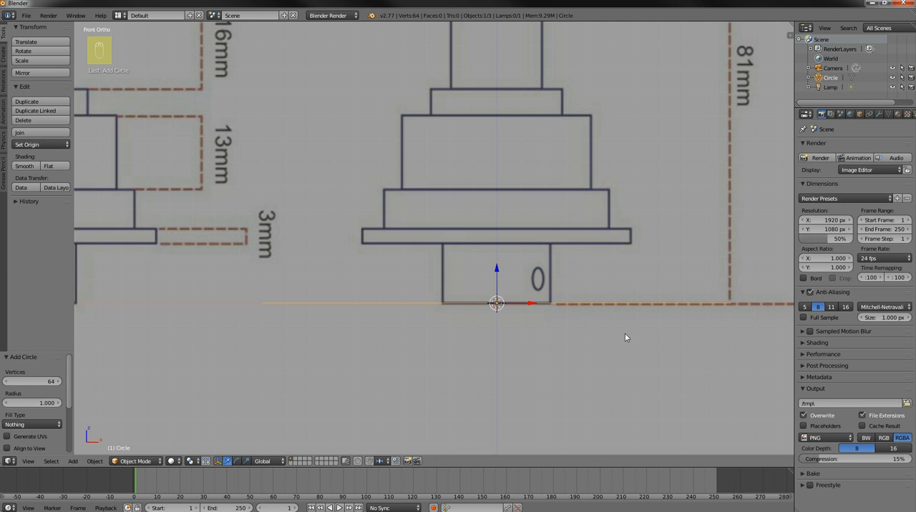
key("s")
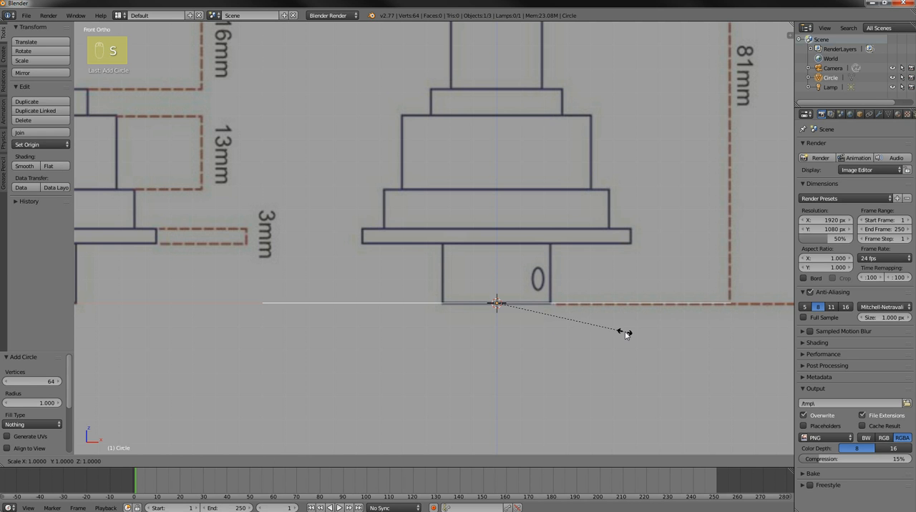
type(".23")
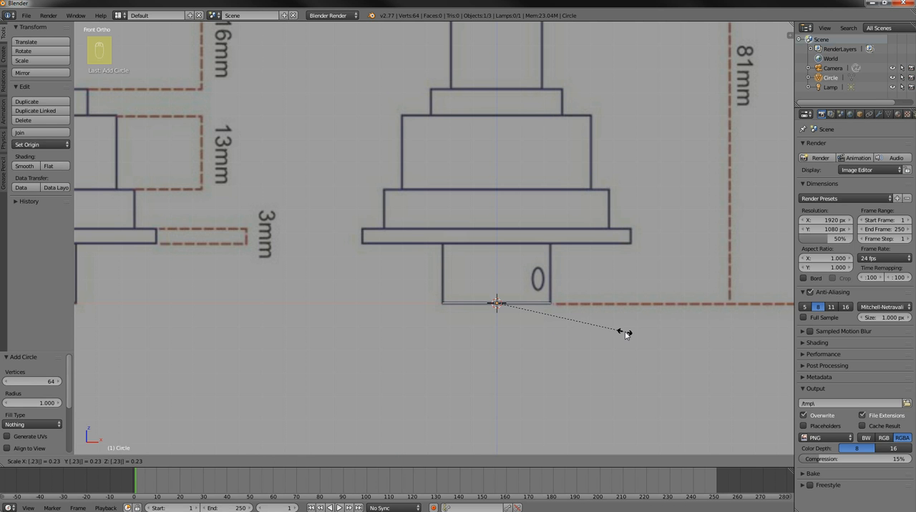
key("Return")
scroll(583, 256, "down", 3)
mouse_move(568, 251)
middle_mouse_down()
mouse_move(565, 242)
mouse_move(560, 278)
mouse_move(562, 264)
middle_mouse_up()
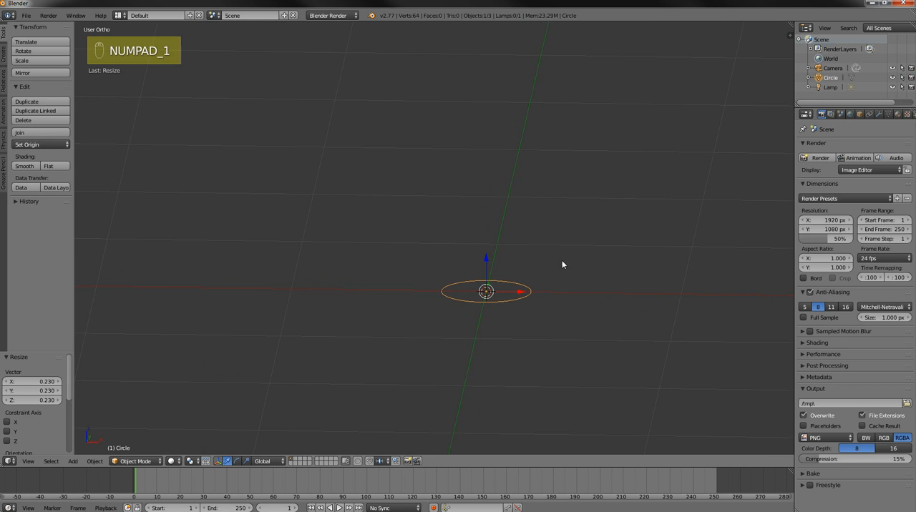
key("KP_1")
scroll(568, 297, "up", 2)
scroll(608, 298, "up", 2)
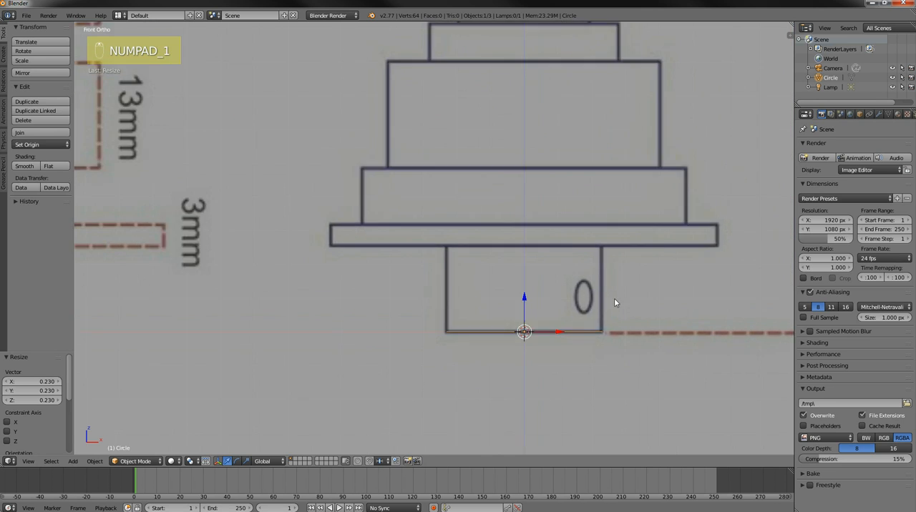
Put the circle into Edit Mode and inspect its vertices from an orbited angle and against the hilt's base in front view
middle_click_drag(640, 290, 579, 218, "shift")
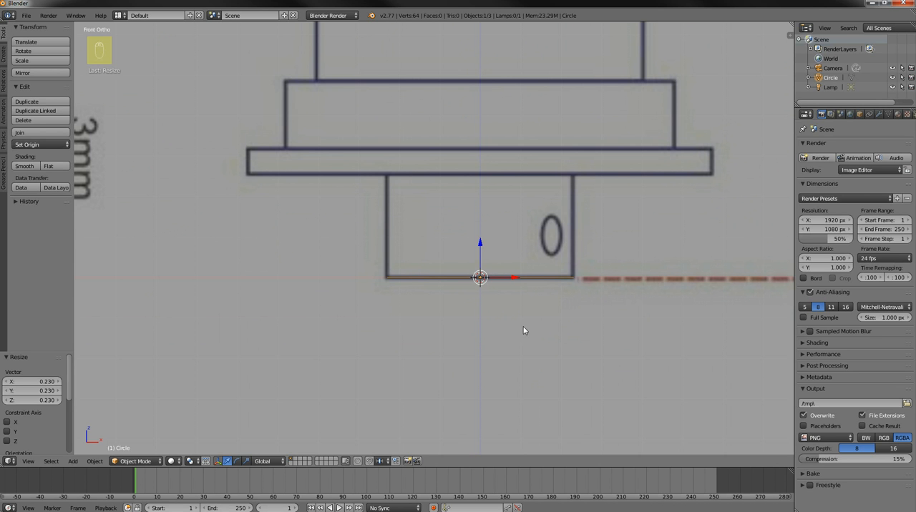
left_click(144, 462)
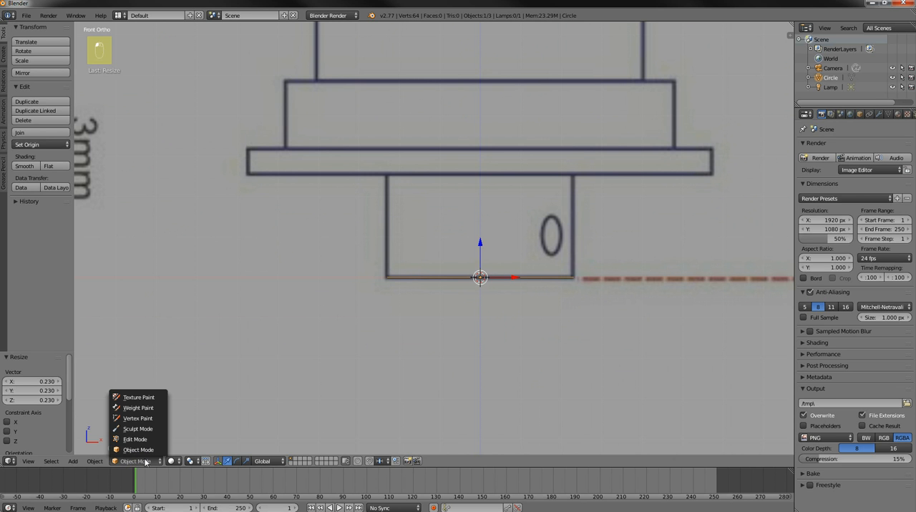
left_click(145, 462)
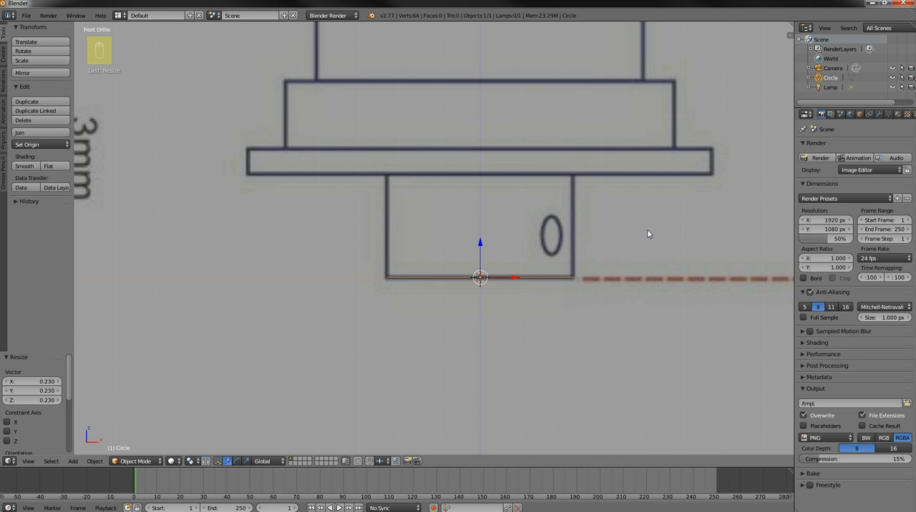
key("Tab")
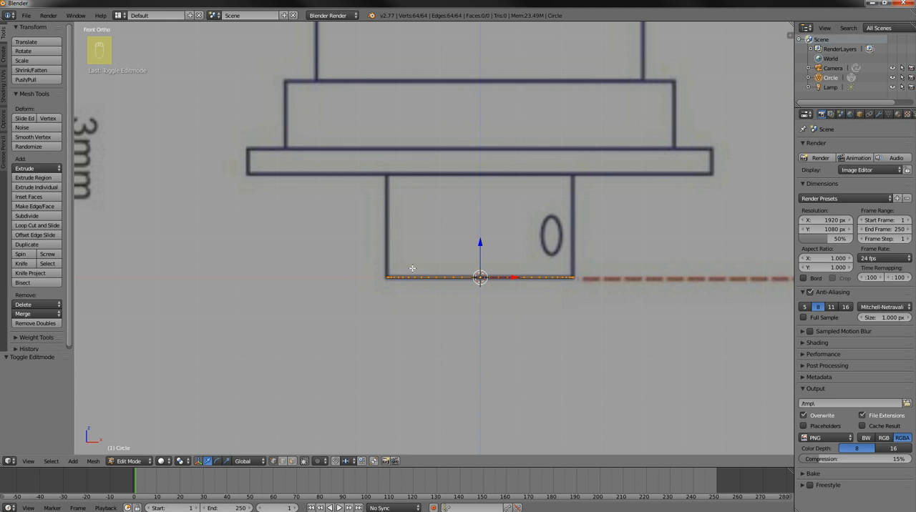
middle_click_drag(654, 206, 657, 251)
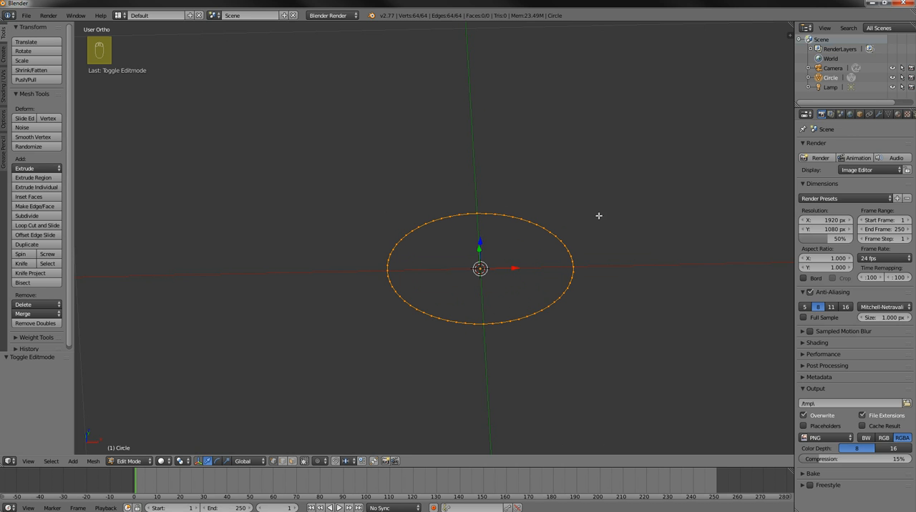
key("KP_1")
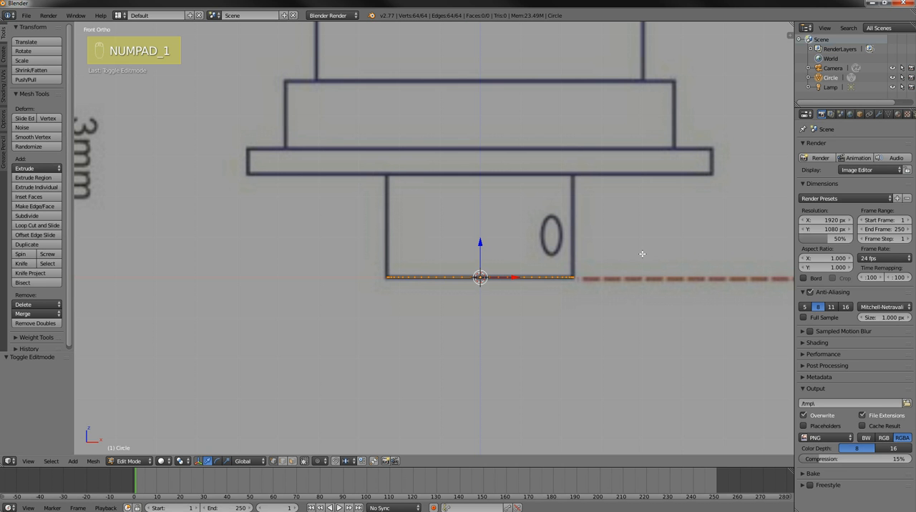
scroll(657, 254, "up", 1)
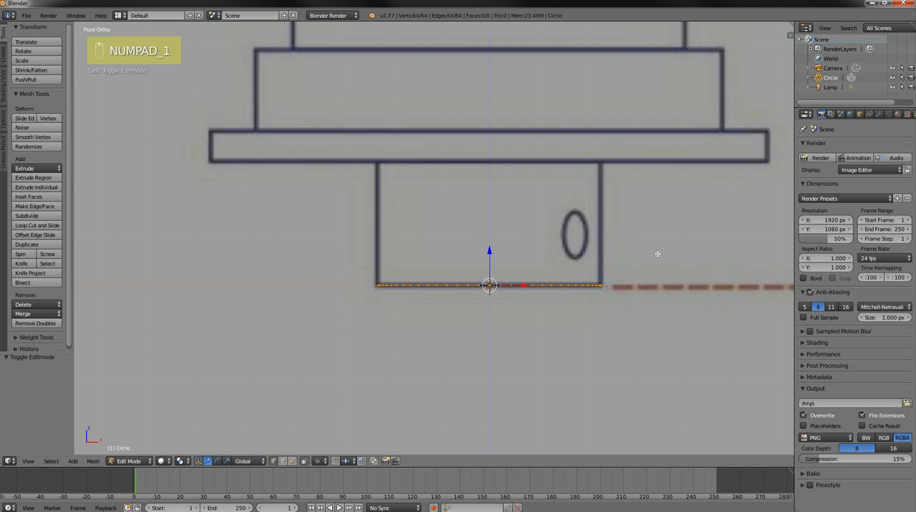
middle_click_drag(651, 251, 627, 294, "shift")
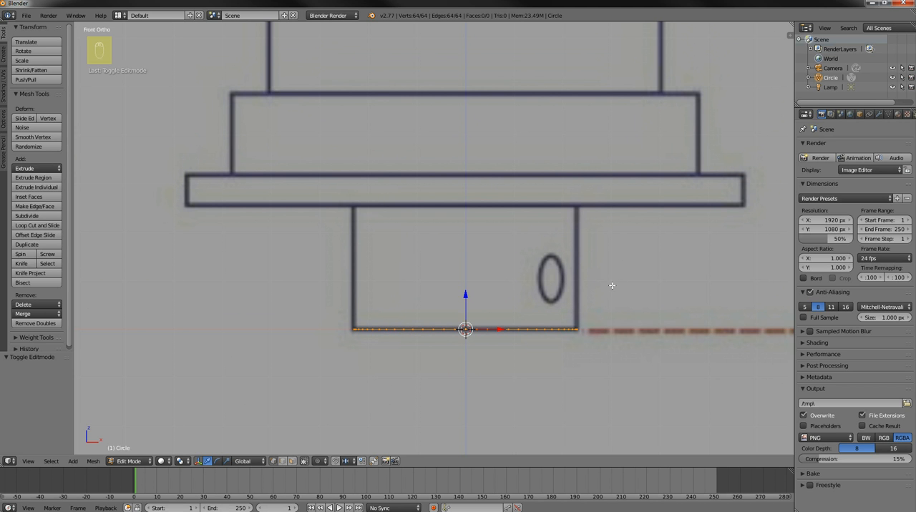
Extrude the base circle 0.256 up along Z to the underside of the wide flange in the blueprint
key("e")
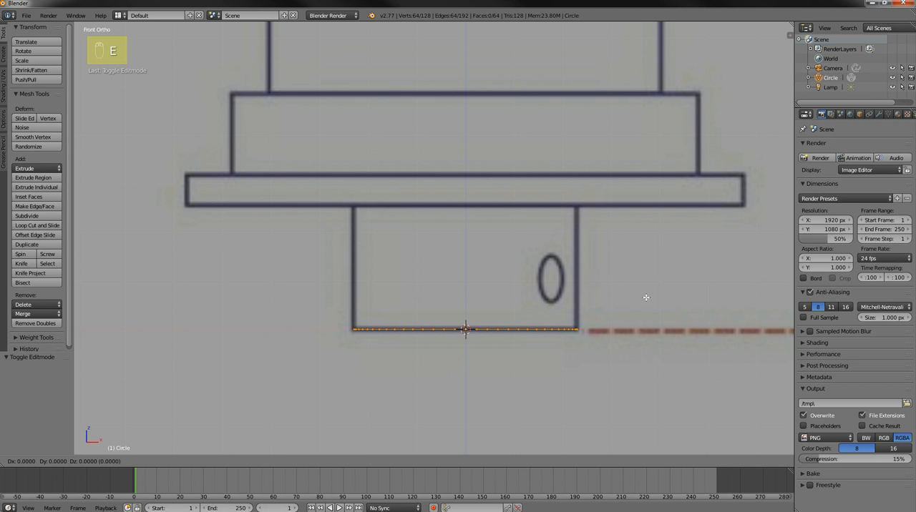
key("z")
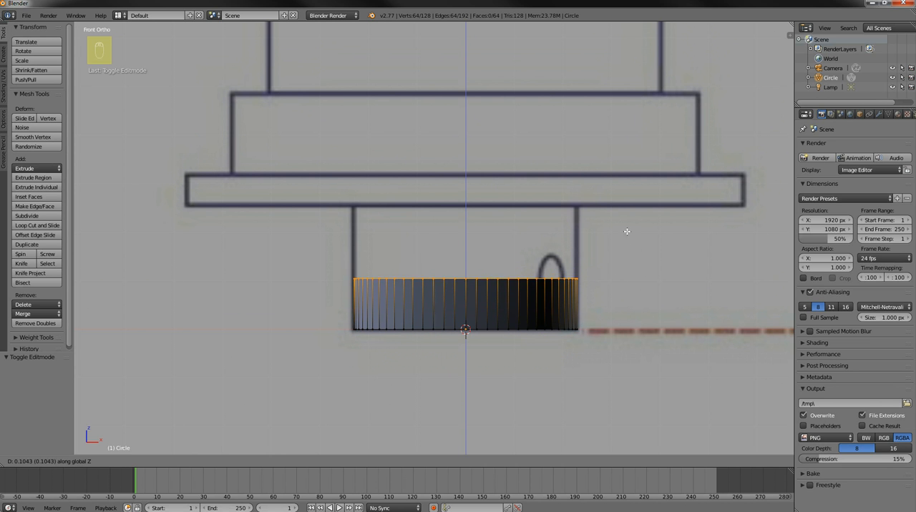
left_click(616, 172)
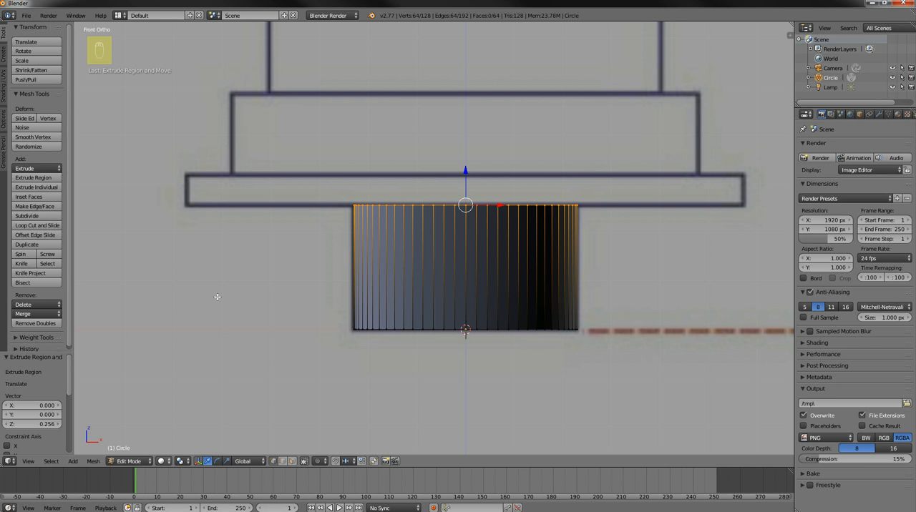
Set the viewport shading to Wireframe so the blueprint shows through the mesh
left_click(161, 462)
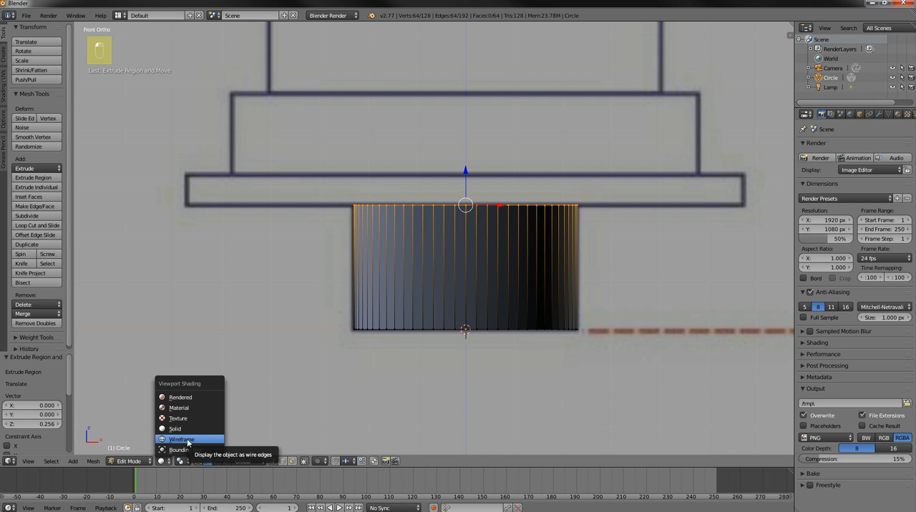
left_click(182, 439)
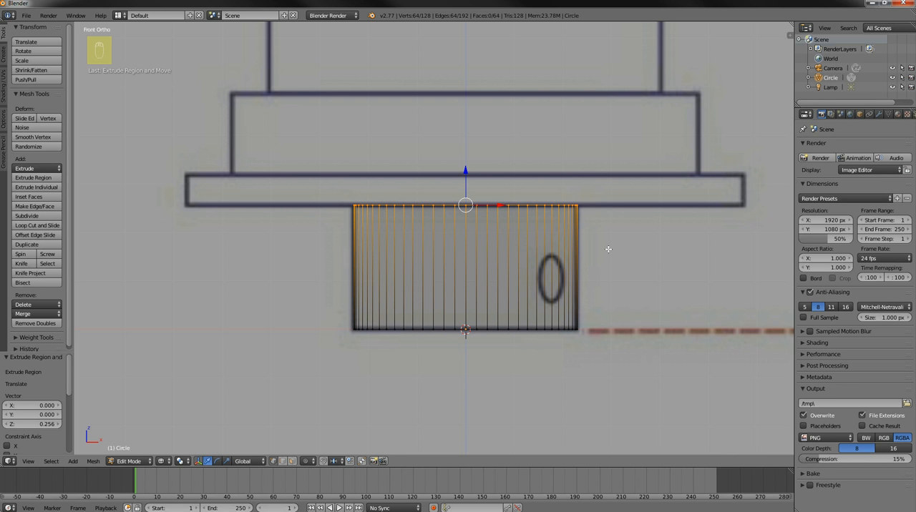
key("z")
key("z")
Extrude the top ring in place, scale it by 2.502 to the flange's width, and extrude it 0.065 up along Z
key("e")
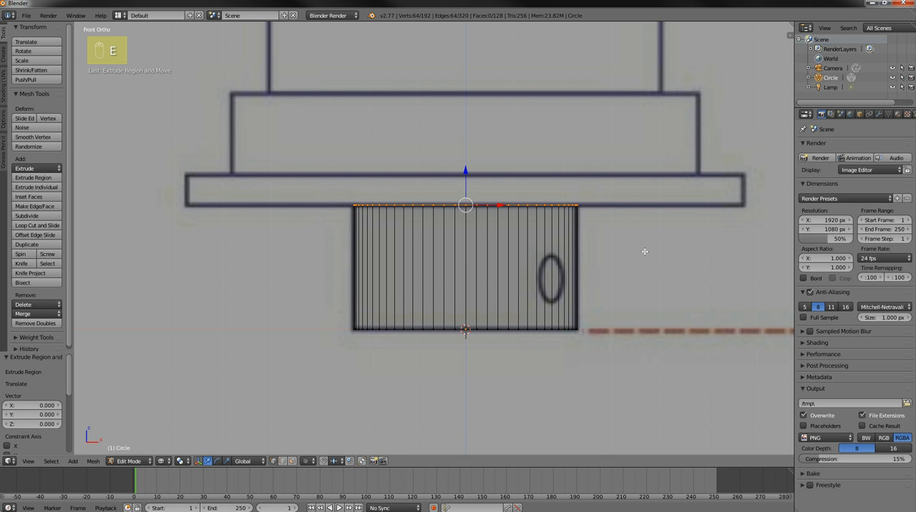
key("s")
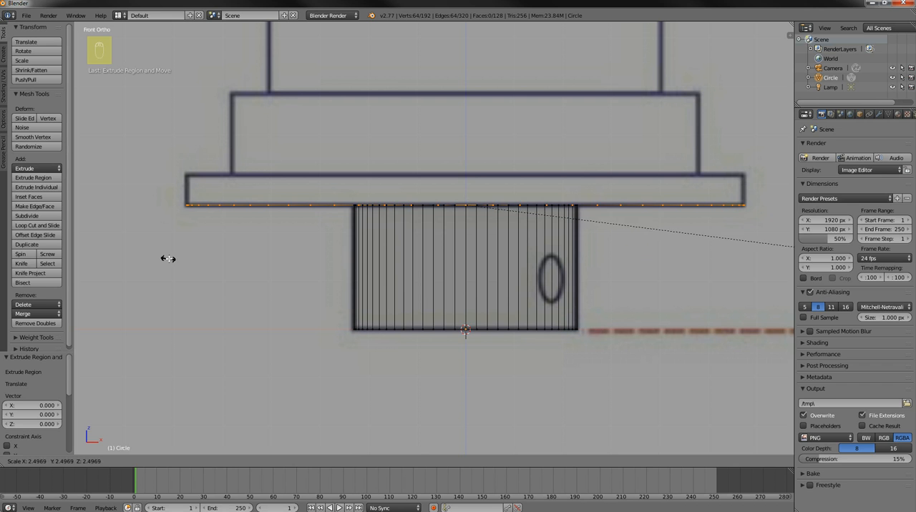
left_click(168, 257)
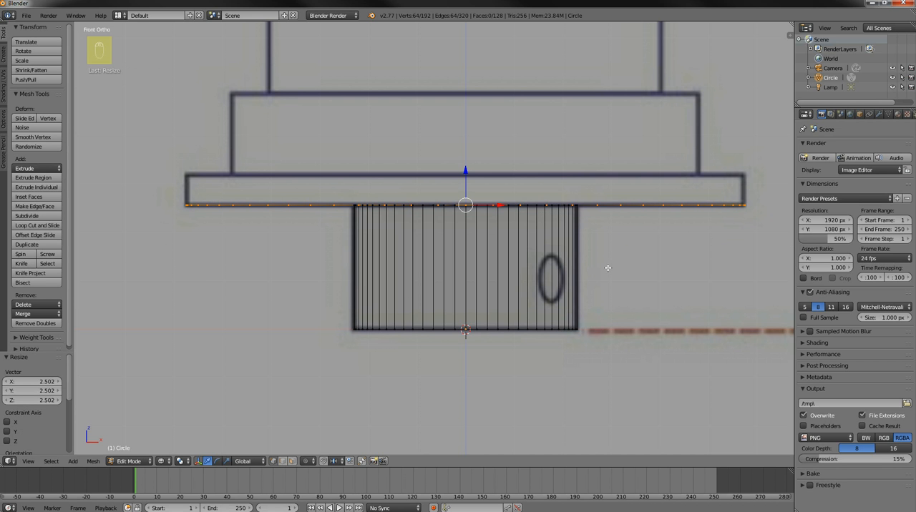
key("e")
key("z")
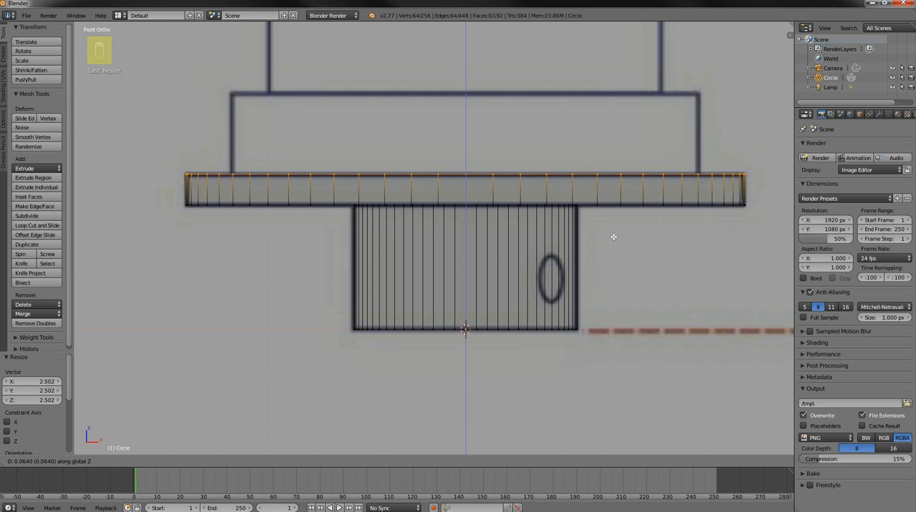
left_click(615, 236)
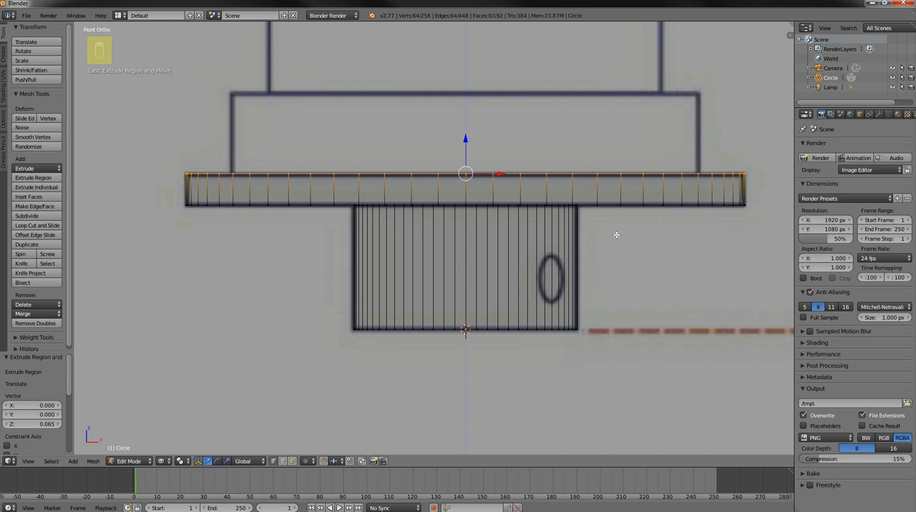
Extrude the flange's top ring in place, scale it by 0.837 to the next tier's width, and extrude it 0.166 up along Z
scroll(616, 234, "down", 2)
middle_click_drag(646, 157, 650, 214, "shift")
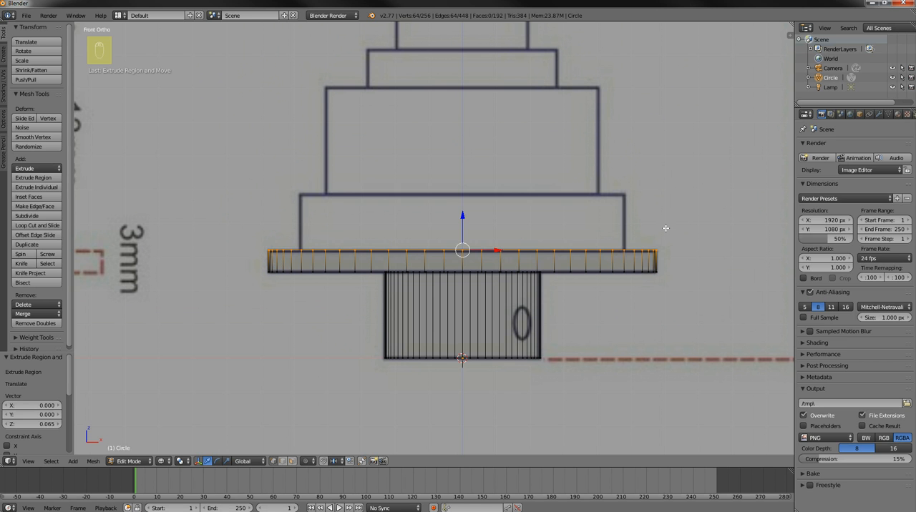
key("e")
left_click(665, 229)
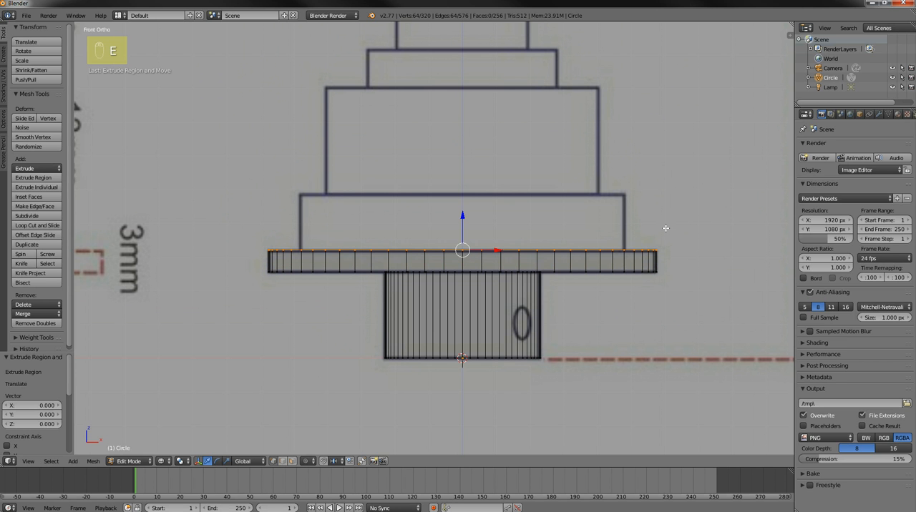
key("s")
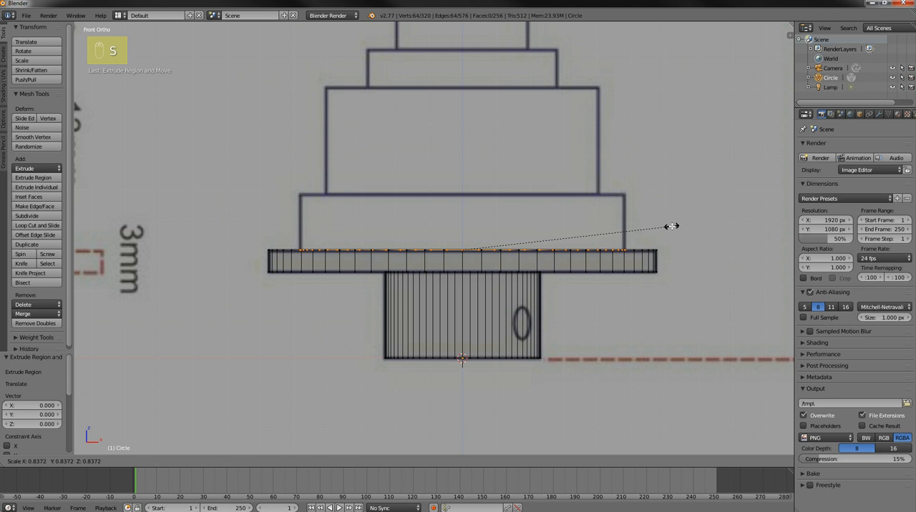
left_click(671, 226)
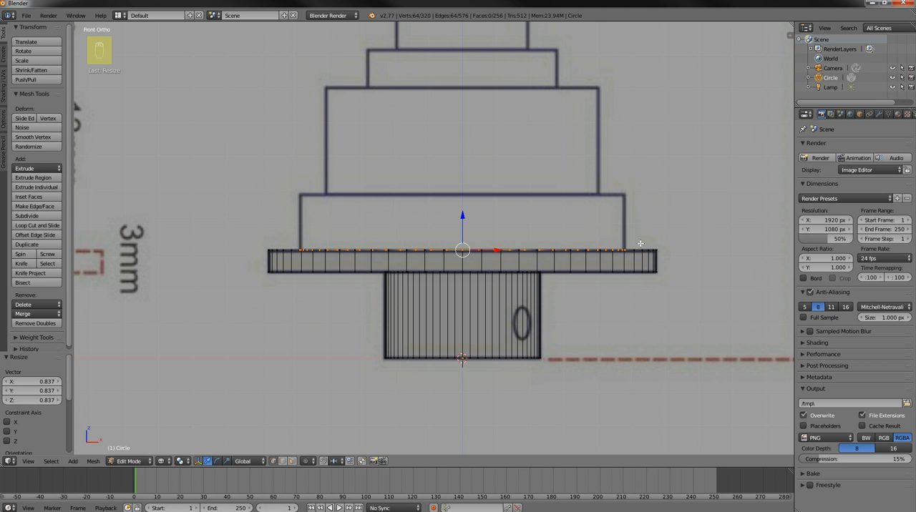
key("e")
key("z")
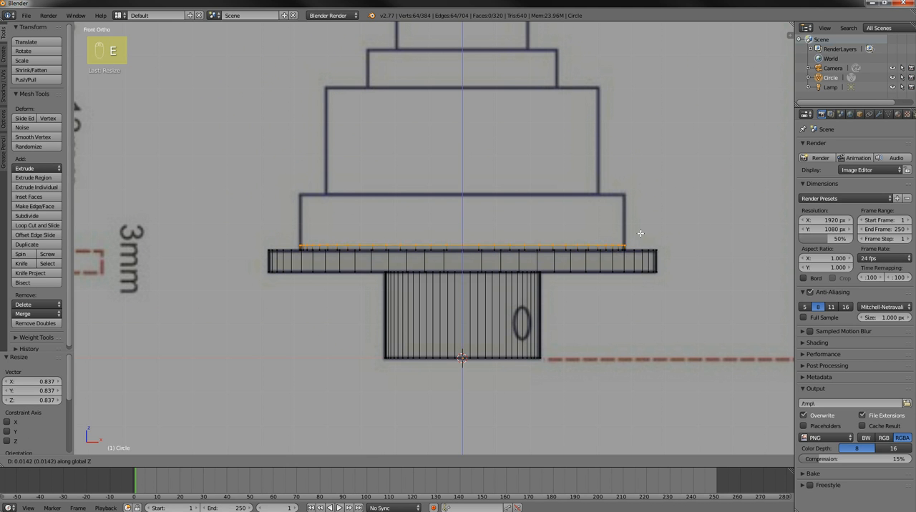
left_click(646, 188)
Extrude the neck's top ring in place below the ribbed grip and scale it by 1.524 to the first ridge's lower edge
scroll(636, 169, "down", 3)
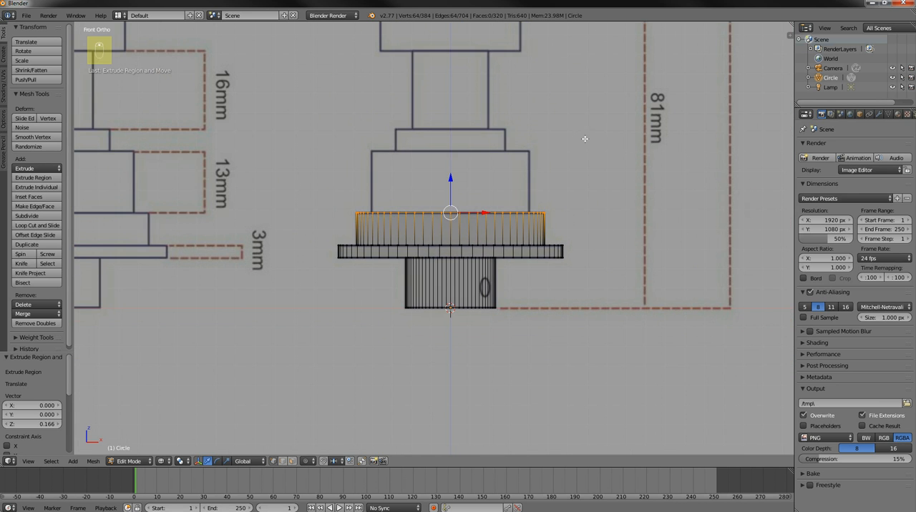
scroll(574, 146, "down", 2)
mouse_move(556, 135)
middle_mouse_down("shift")
mouse_move(564, 192)
mouse_move(551, 188)
middle_mouse_up("shift")
scroll(548, 164, "down", 2)
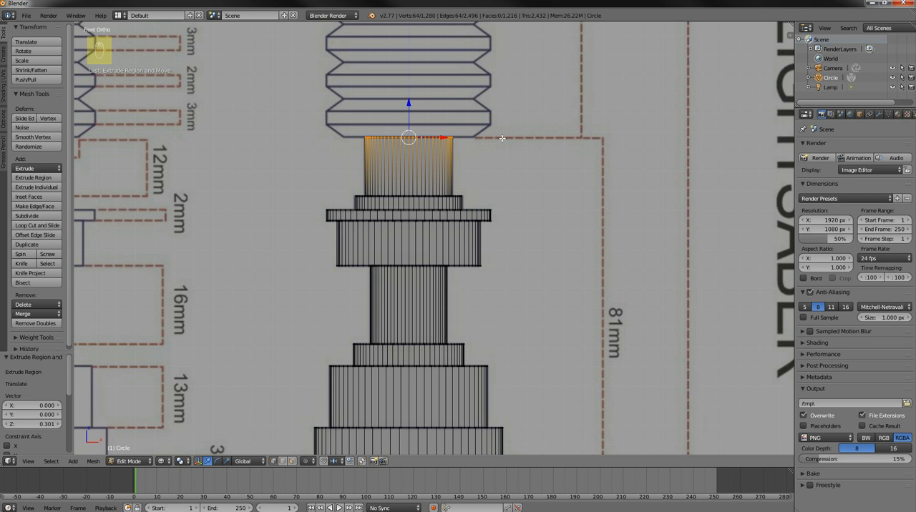
key("e")
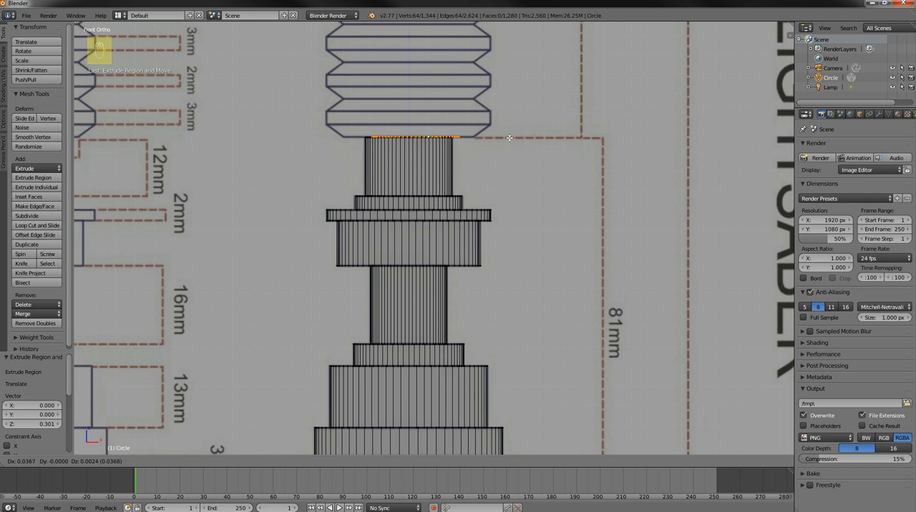
right_click(508, 137)
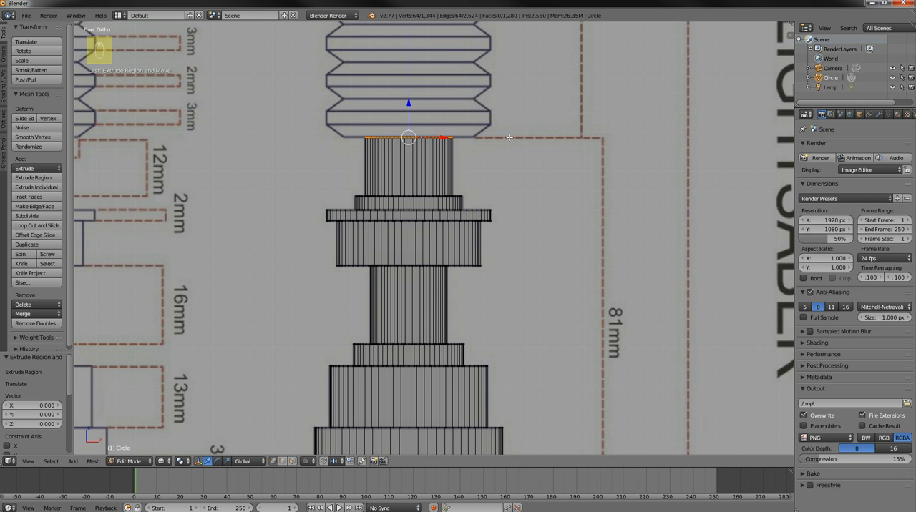
key("s")
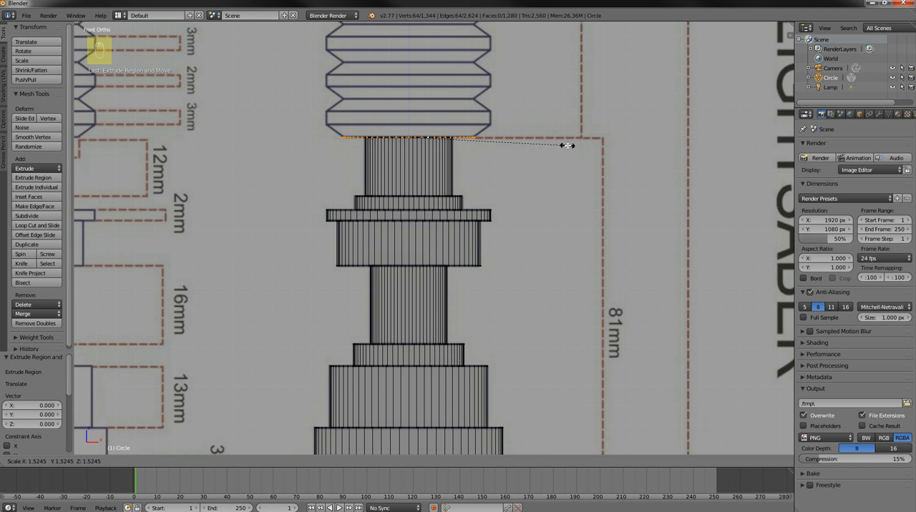
left_click(567, 146)
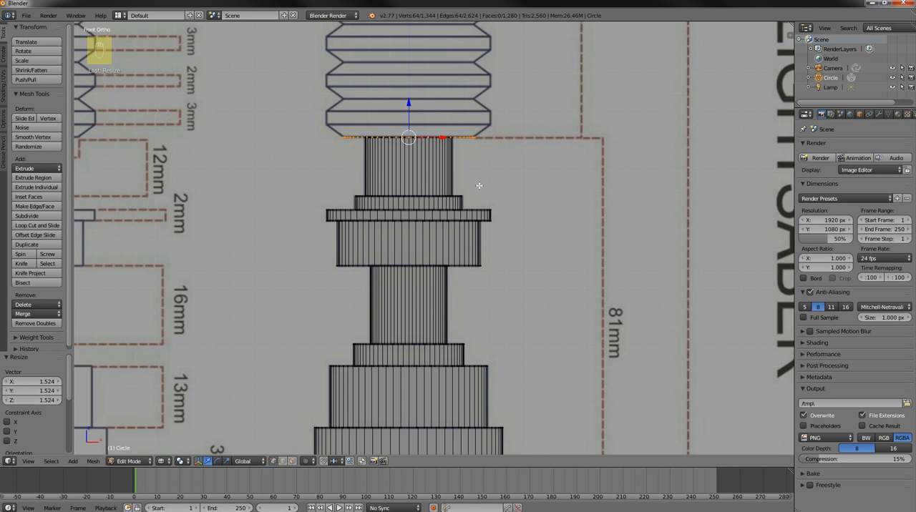
Extrude the ring 0.069 up along Z and scale it by 1.248 to form the first ridge's outward slope
key("e")
key("z")
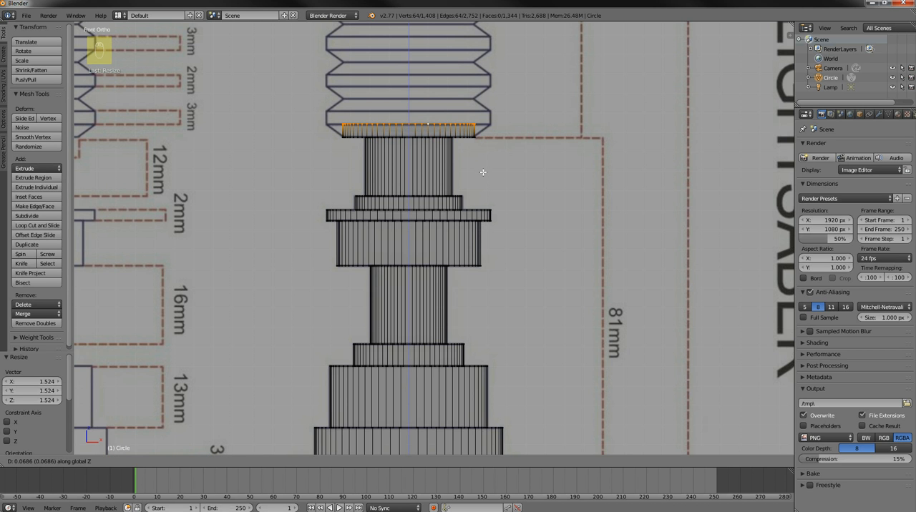
left_click(483, 172)
key("s")
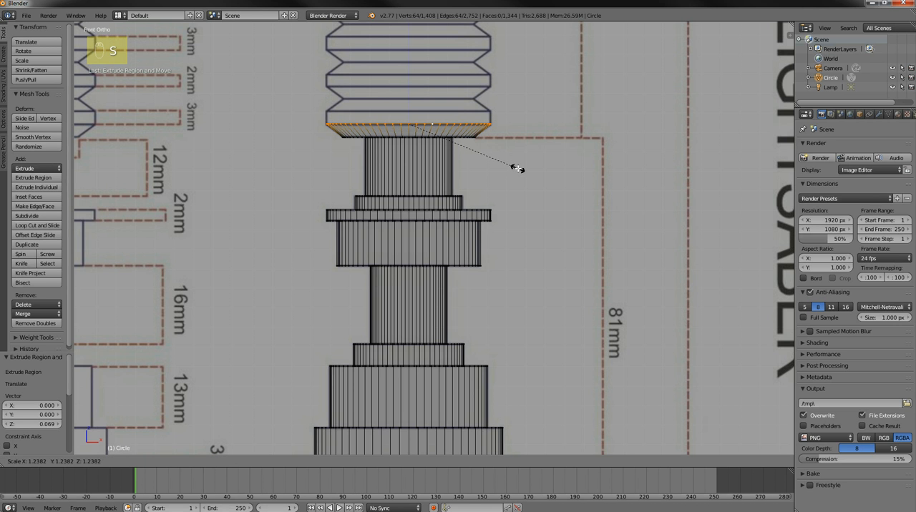
left_click(514, 170)
Extrude the first ridge's outer ring 0.066 up along Z to form its straight band
key("e")
key("z")
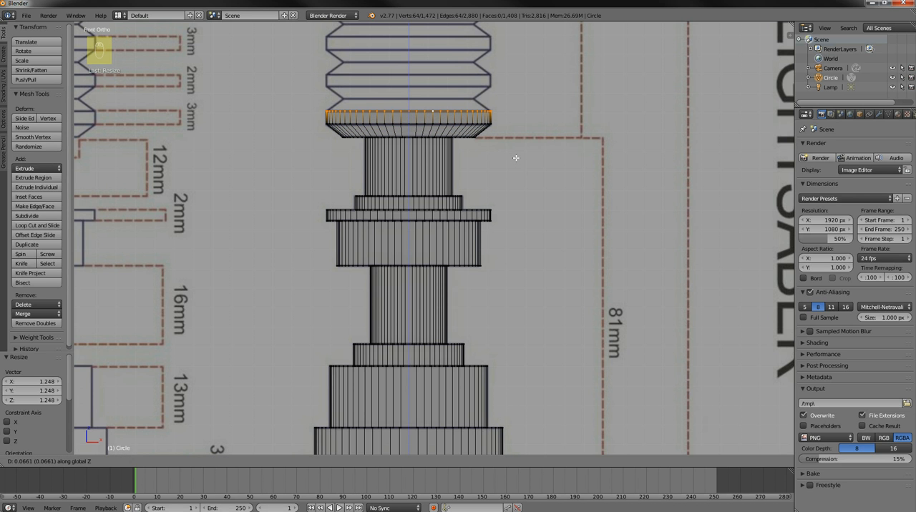
left_click(516, 158)
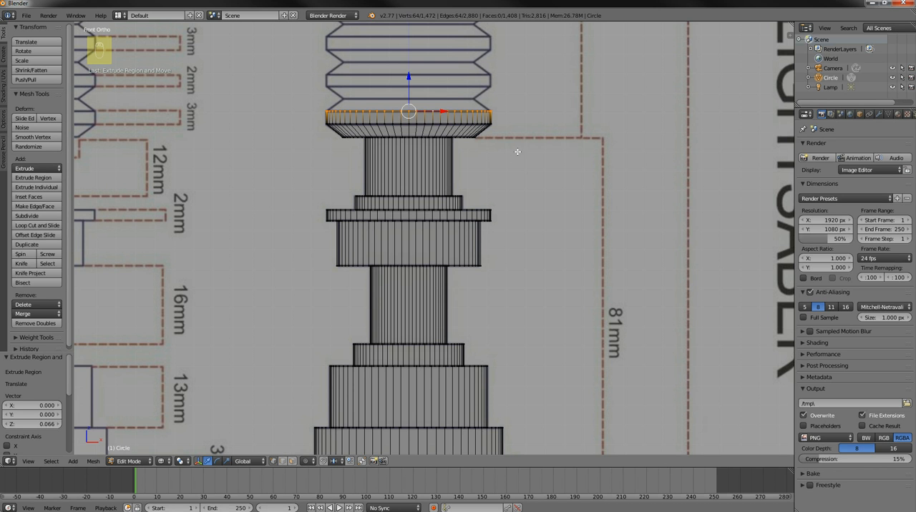
Extrude the band's top ring 0.064 up along Z and scale it by 0.802 to form the first ridge's inward slope
key("e")
key("z")
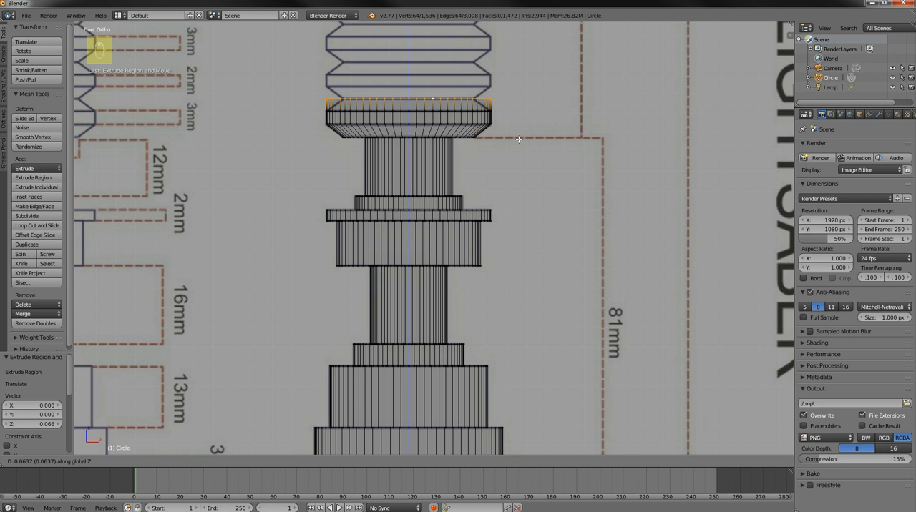
left_click(519, 139)
key("s")
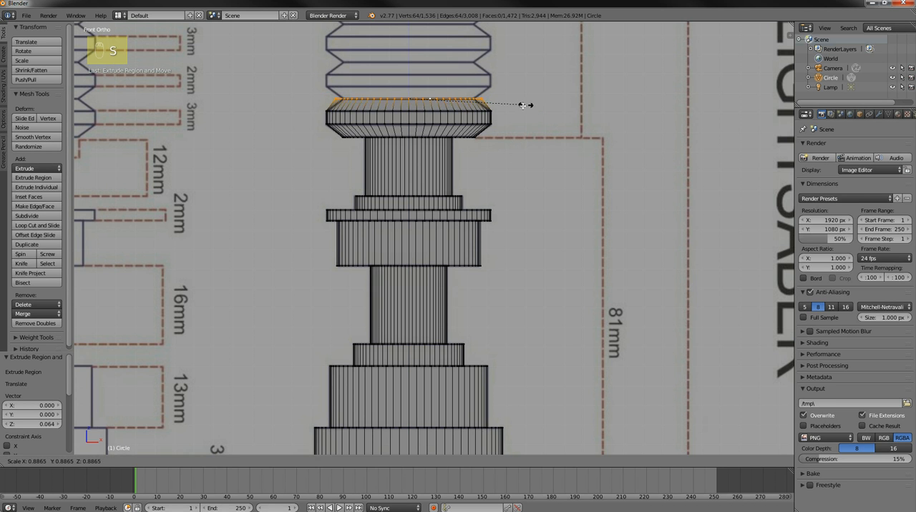
left_click(506, 122)
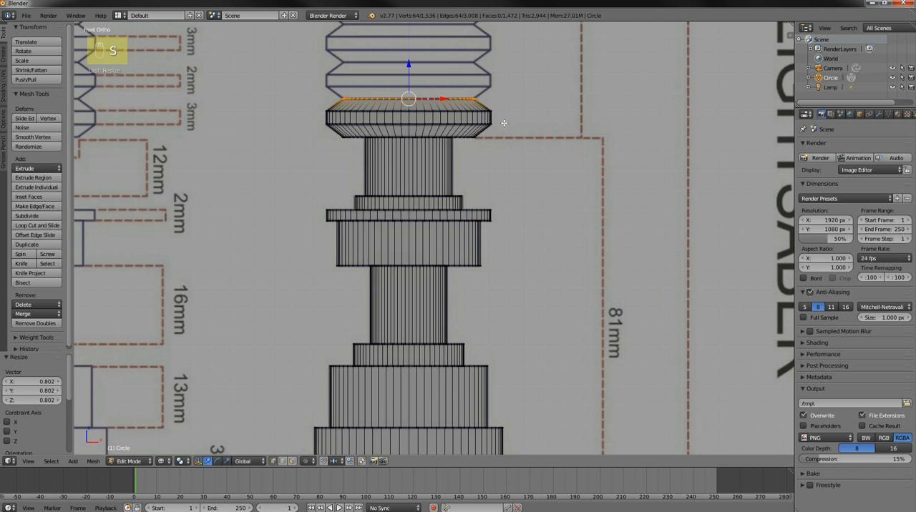
Extrude the groove ring 0.063 up along Z and scale it by 1.236 to form the second ridge's outward slope
scroll(503, 120, "up", 4)
scroll(536, 179, "up", 5, "shift")
scroll(575, 335, "up", 3, "shift")
scroll(645, 212, "up", 1)
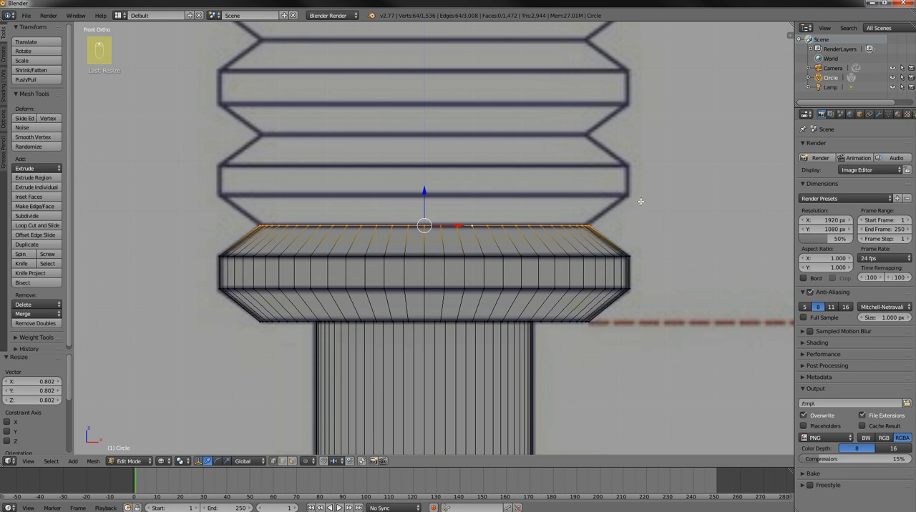
middle_click_drag(643, 203, 623, 193, "shift")
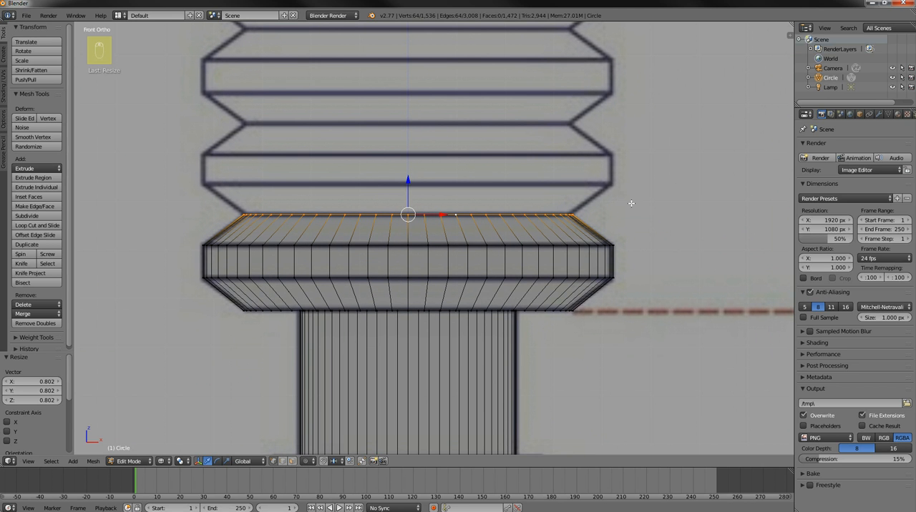
key("e")
key("z")
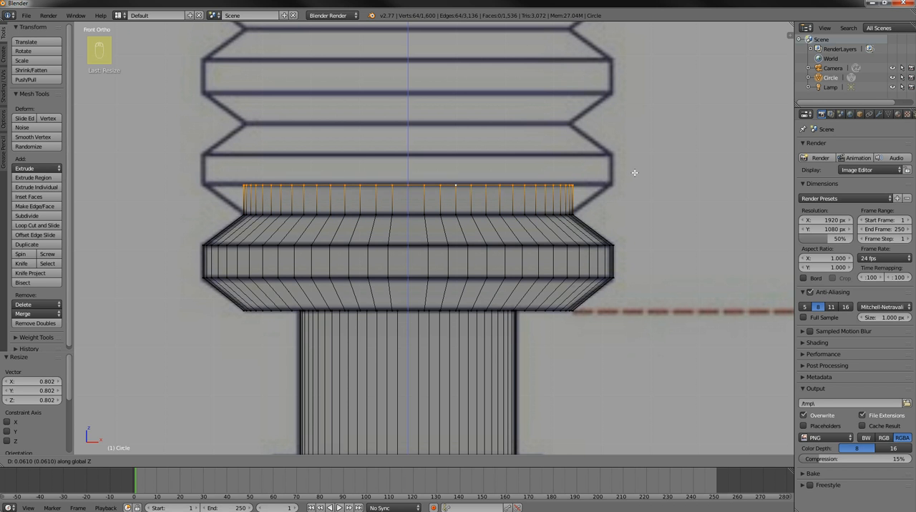
left_click(634, 172)
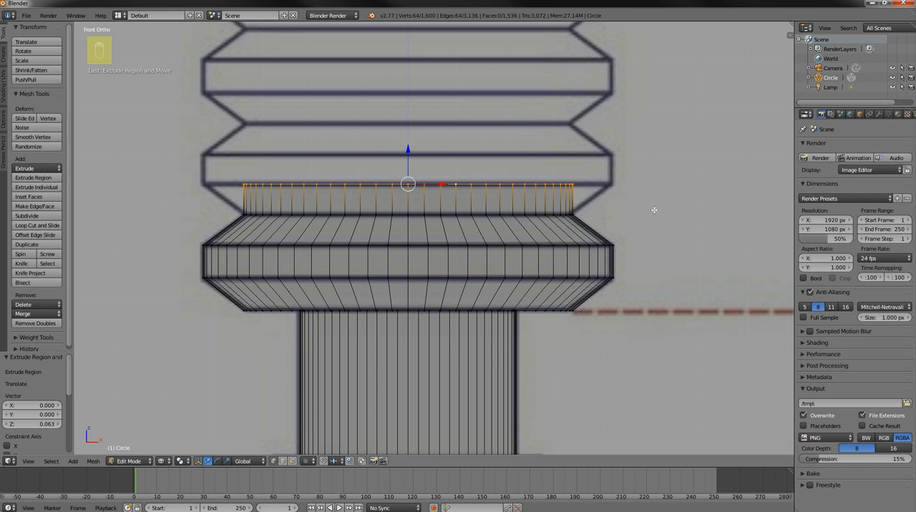
key("s")
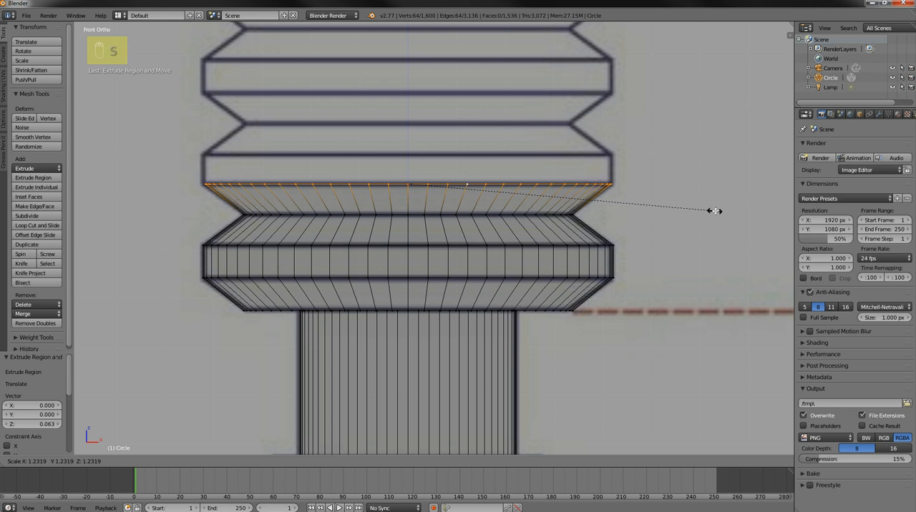
left_click(714, 211)
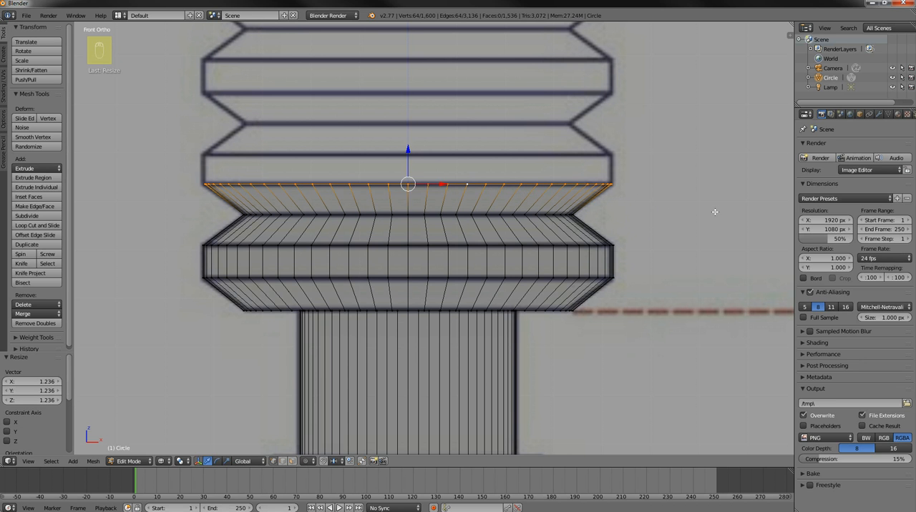
Extrude the second ridge's straight band 0.062 up along Z, then extrude 0.063 up and scale by 0.814 for its inward slope
key("e")
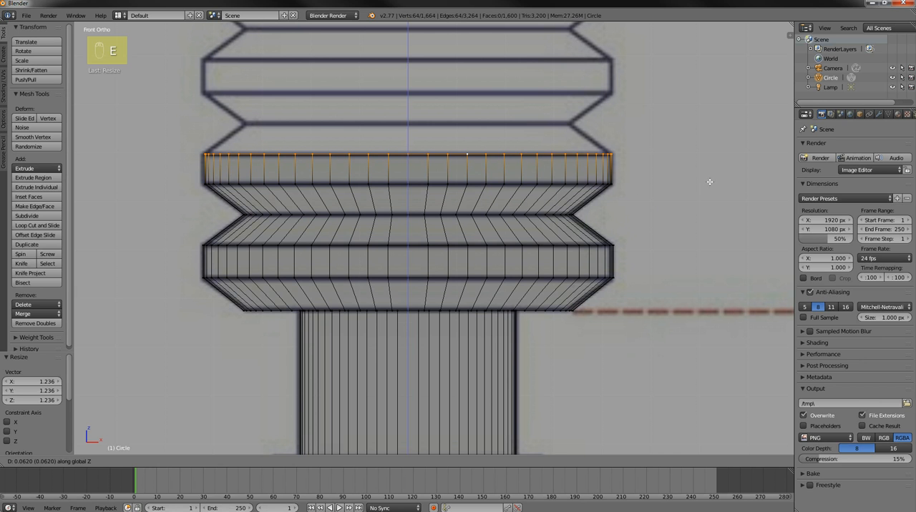
left_click(709, 184)
key("e")
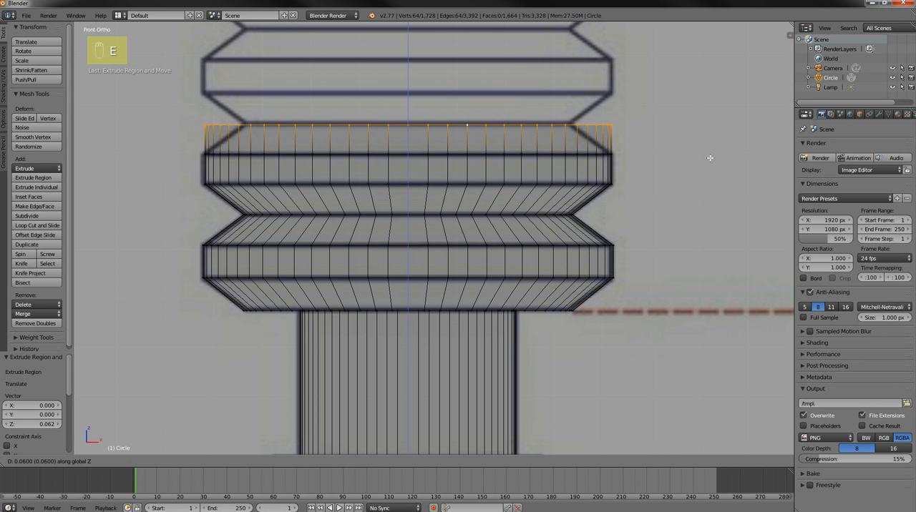
left_click(711, 158)
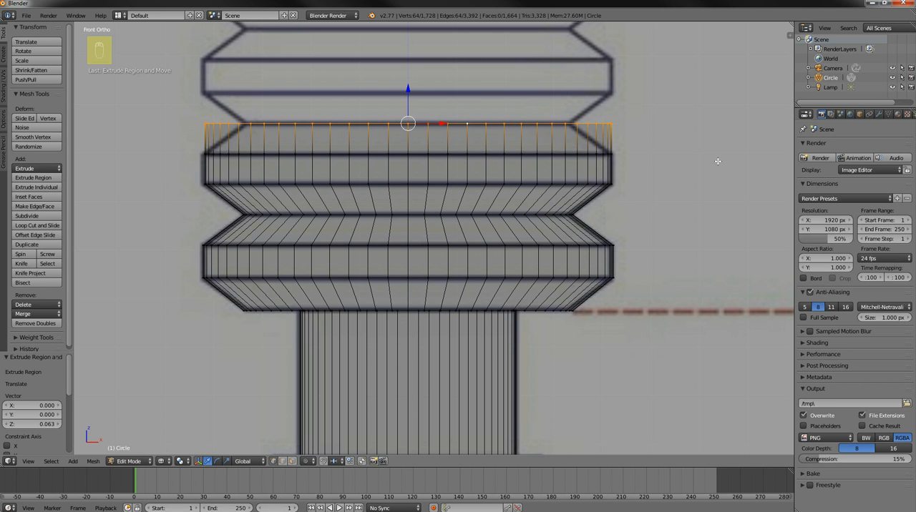
key("s")
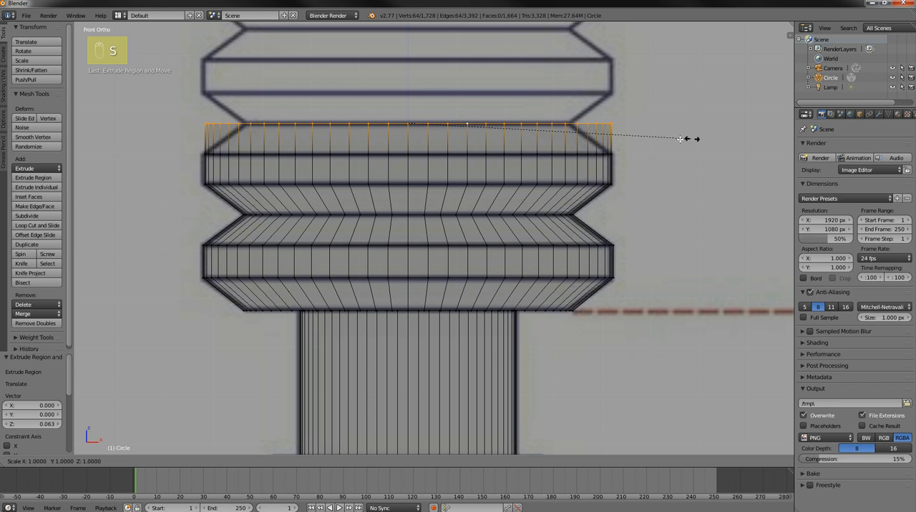
left_click(639, 141)
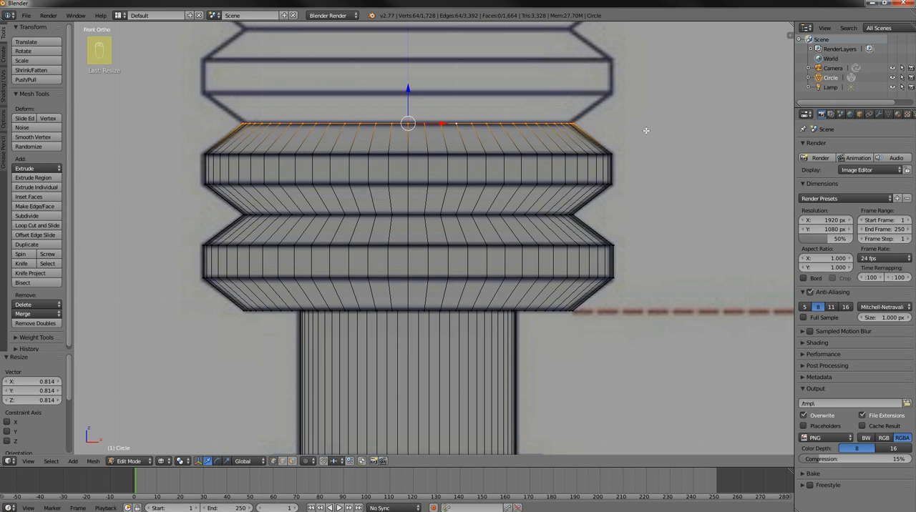
Extrude the second groove's ring 0.064 up along Z and scale it by 1.224 to form the third ridge's outward slope
middle_click_drag(644, 117, 638, 202, "shift")
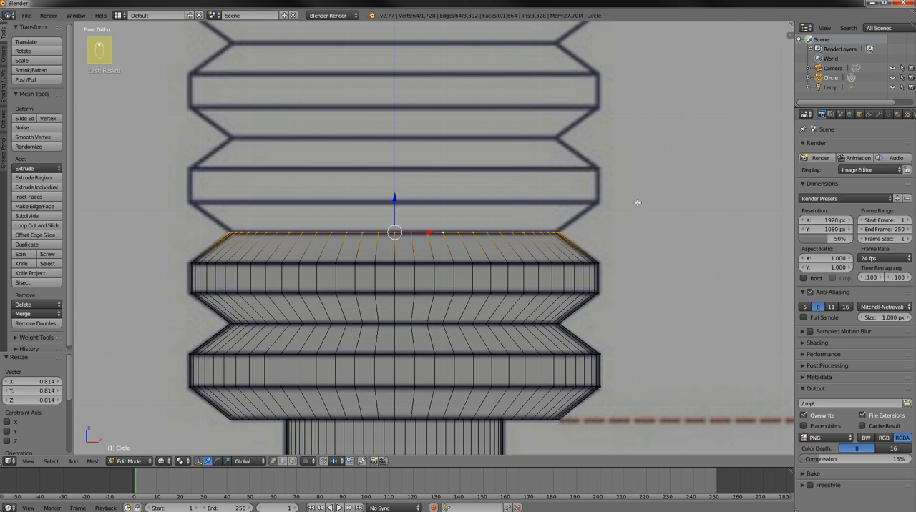
key("e")
key("z")
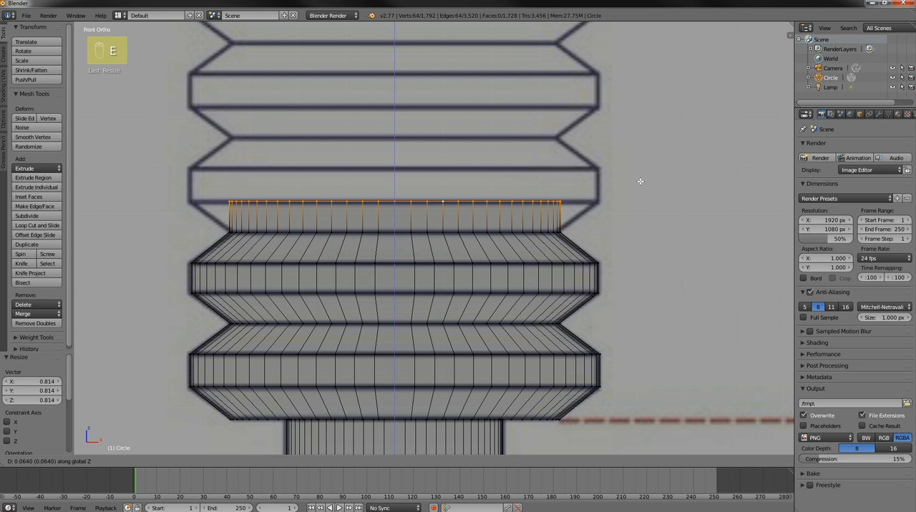
left_click(640, 183)
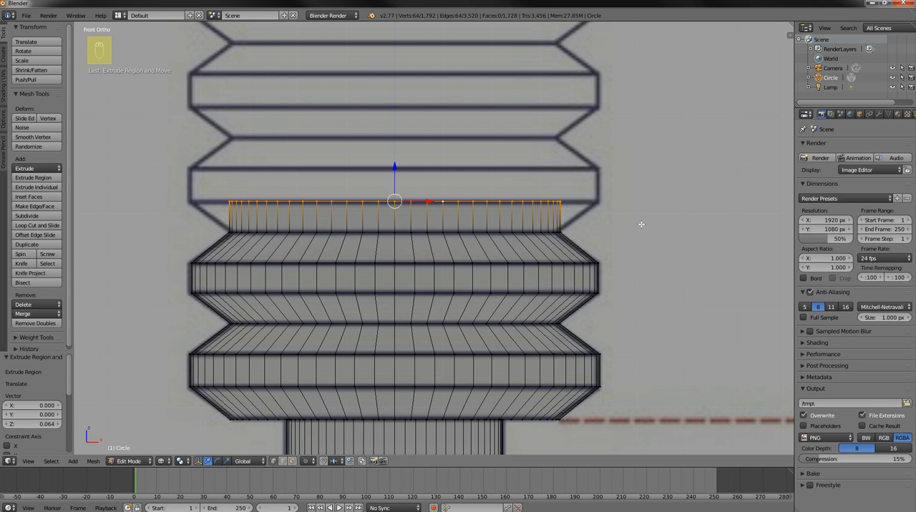
key("s")
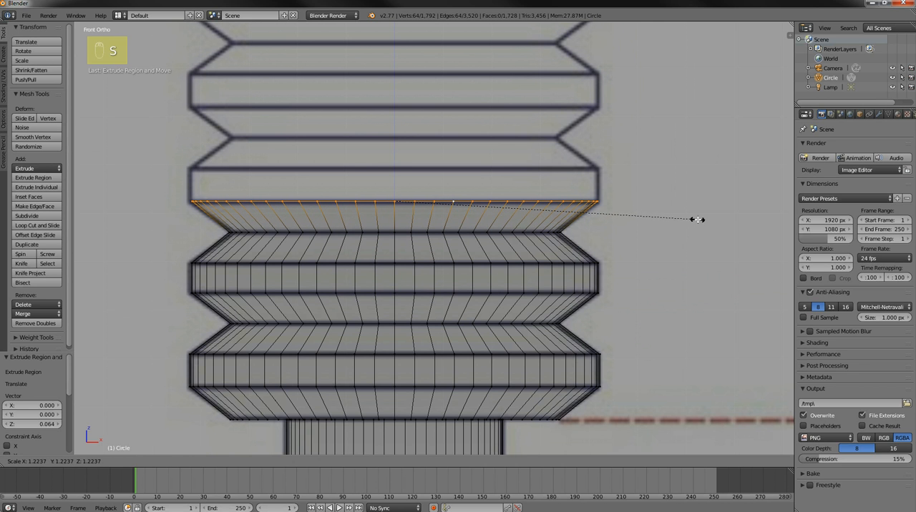
left_click(697, 219)
Extrude the third ridge's straight band 0.068 up along Z, then extrude 0.062 up and scale by 0.808 for its inward slope
key("e")
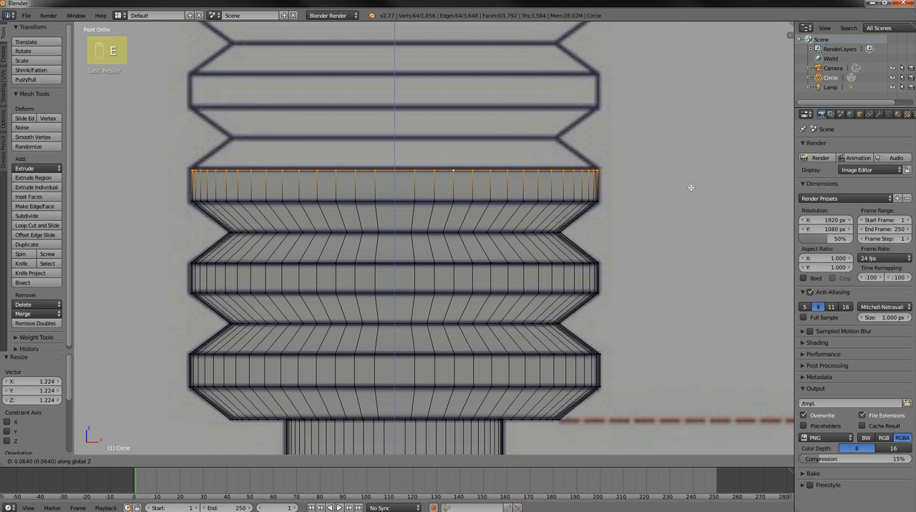
left_click(691, 186)
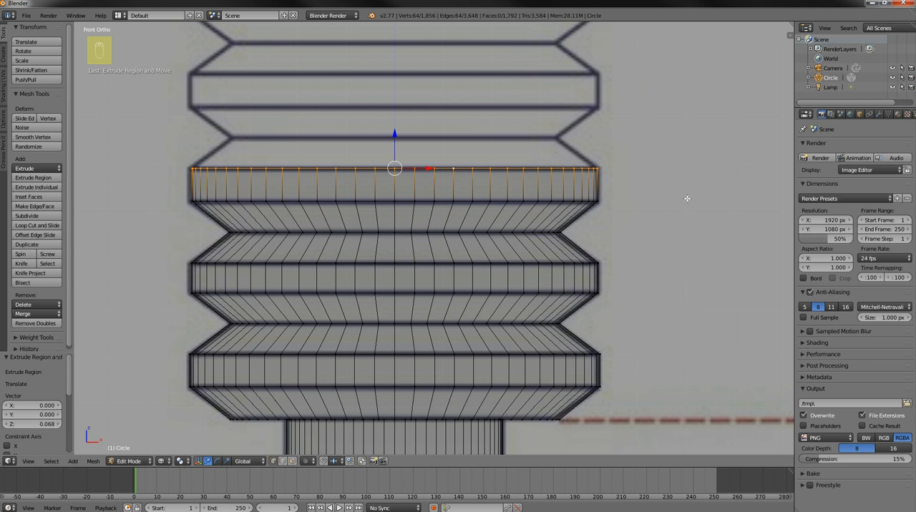
key("e")
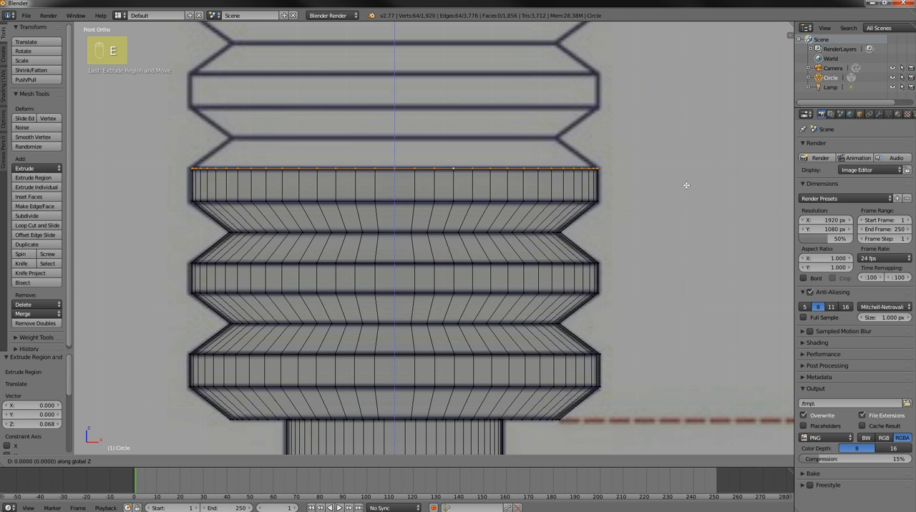
left_click(689, 169)
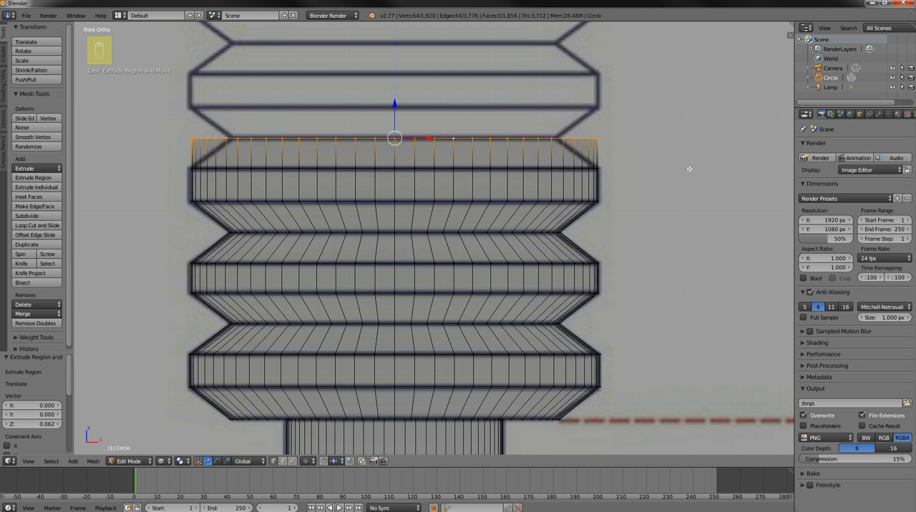
key("s")
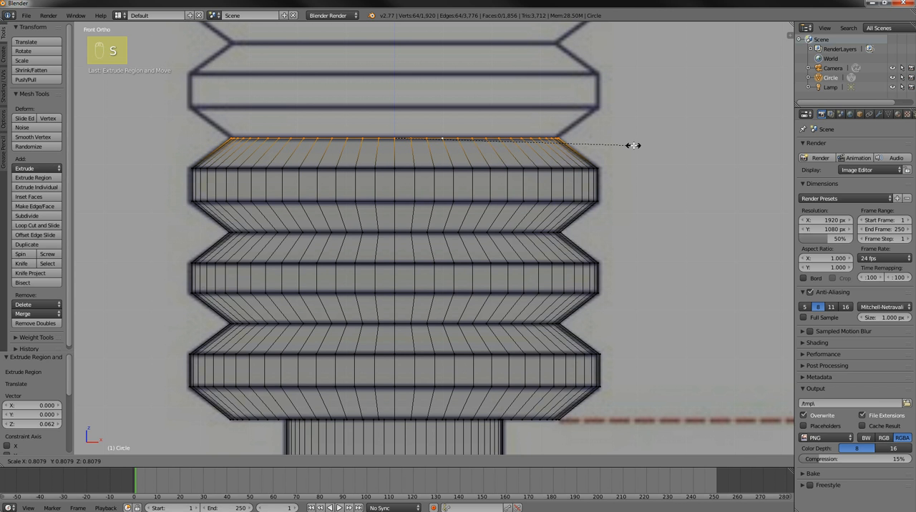
left_click(634, 147)
Inspect the ridged grip in solid shading from an angled view above, then return to the wireframe front view
scroll(635, 155, "down", 3)
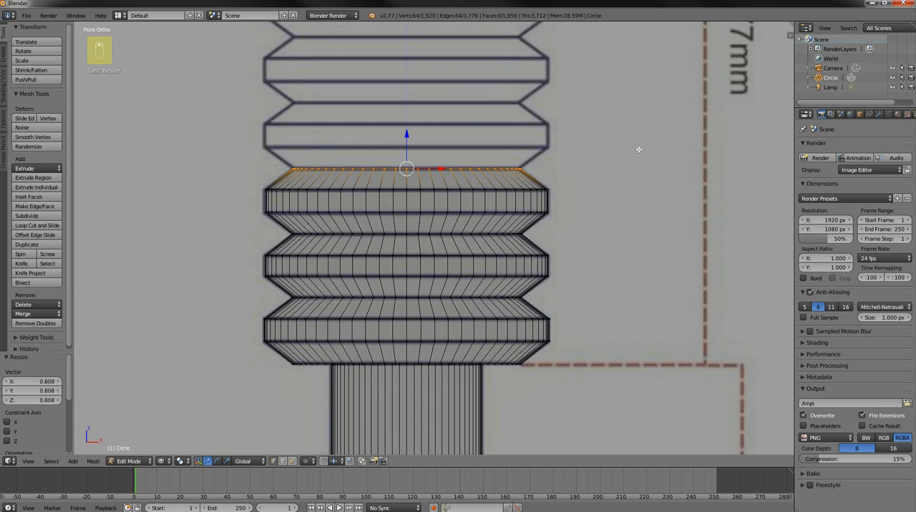
scroll(599, 182, "down", 4)
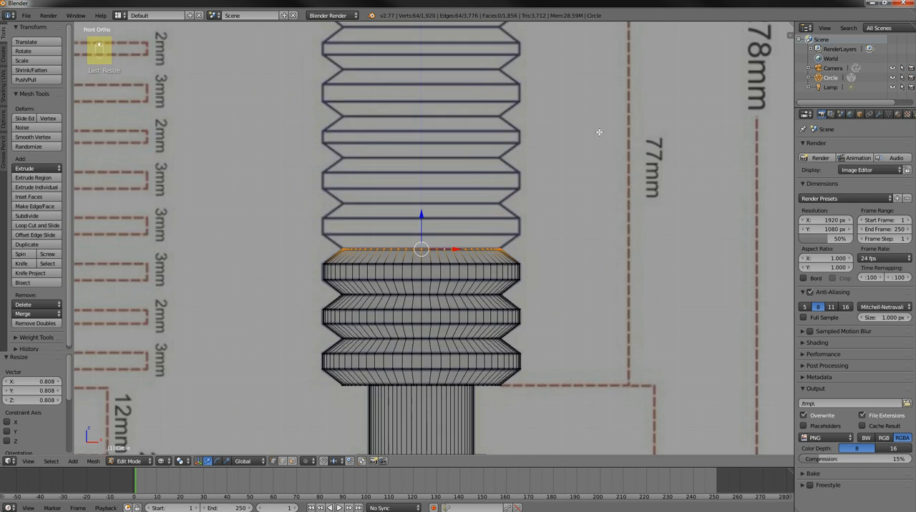
middle_click_drag(583, 178, 592, 176, "shift")
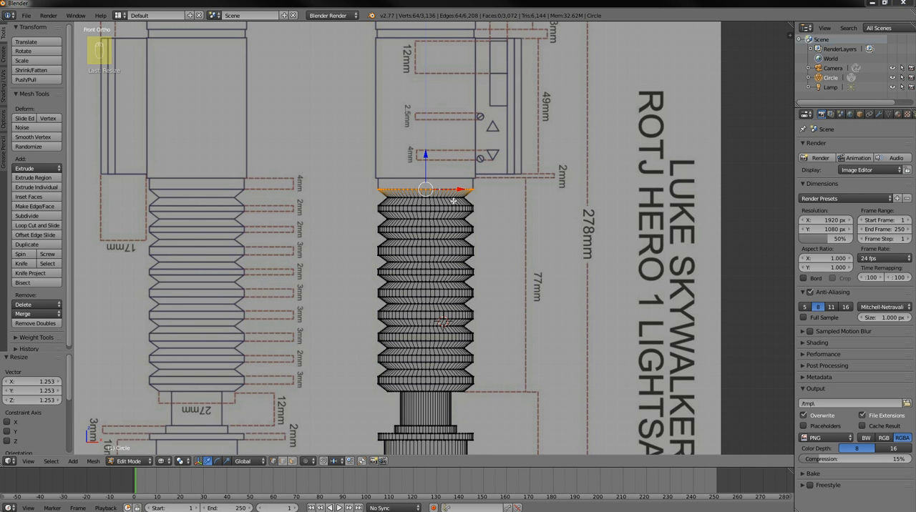
mouse_move(504, 193)
middle_mouse_down()
mouse_move(511, 241)
mouse_move(513, 216)
mouse_move(484, 241)
mouse_move(430, 176)
mouse_move(476, 172)
mouse_move(501, 198)
mouse_move(496, 224)
mouse_move(476, 215)
mouse_move(500, 222)
mouse_move(519, 255)
mouse_move(500, 210)
middle_mouse_up()
key("z")
middle_click_drag(497, 176, 516, 295)
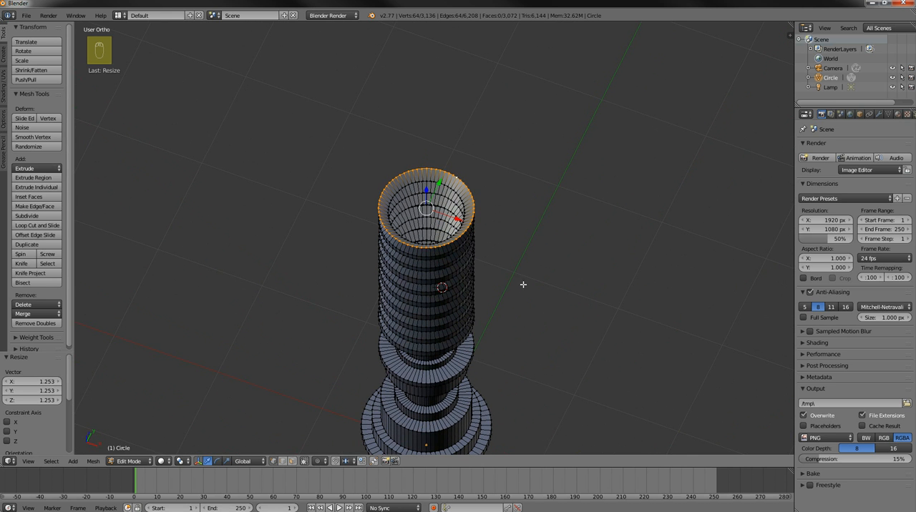
key("KP_1")
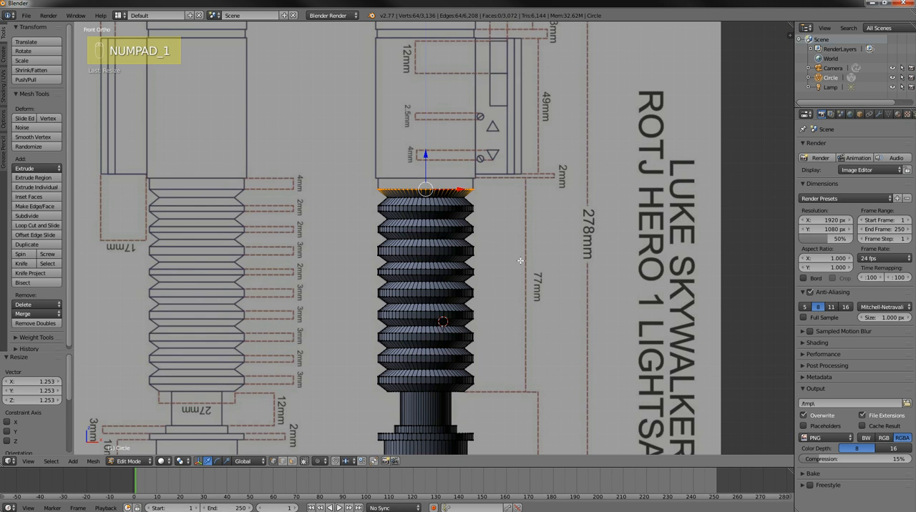
key("z")
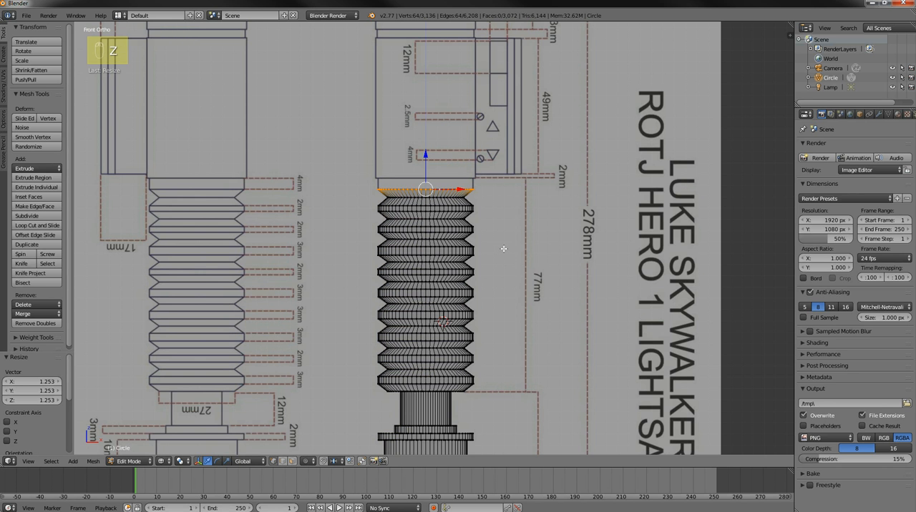
Extrude the grip's topmost ring 0.096 up along Z to form the straight collar below the main body
scroll(499, 250, "up", 4)
middle_click_drag(519, 209, 521, 369, "shift")
middle_click_drag(556, 307, 517, 302, "shift")
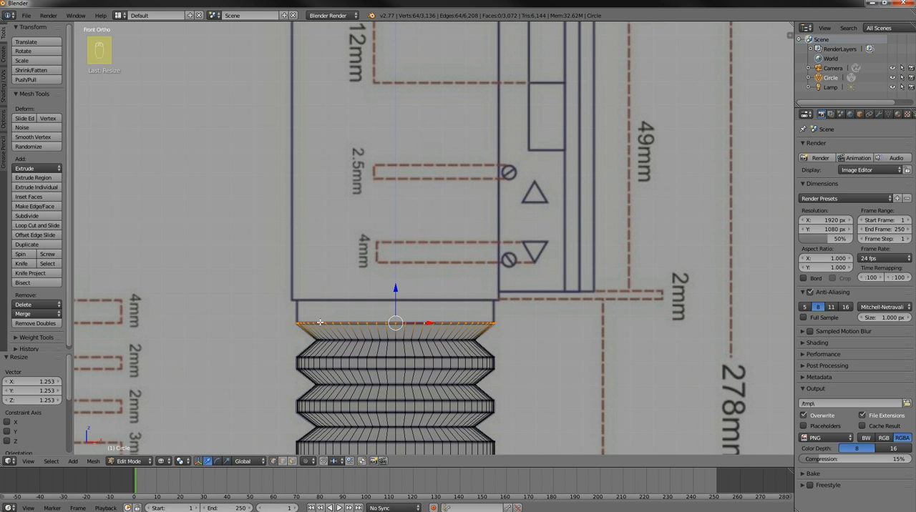
key("e")
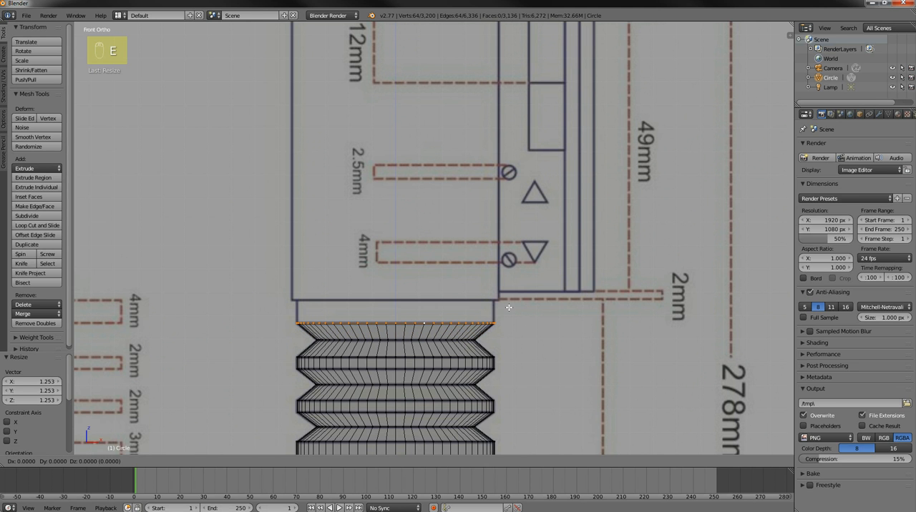
key("z")
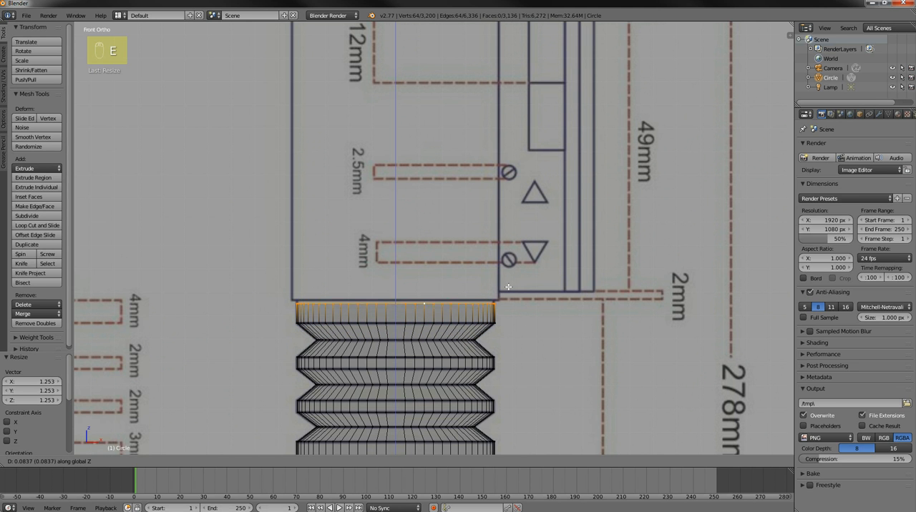
left_click(507, 287)
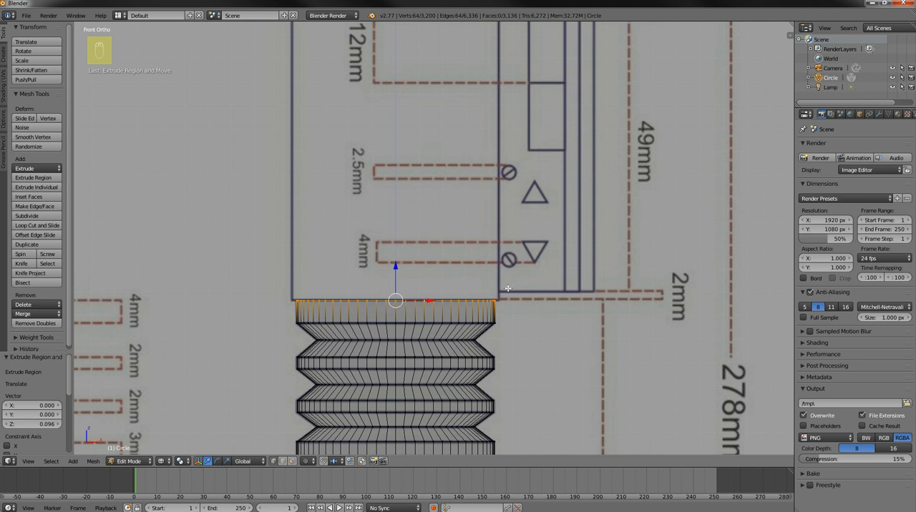
Extrude the collar's top ring in place and scale it by 1.053 to form the ledge at the main body's base
key("e")
key("Escape")
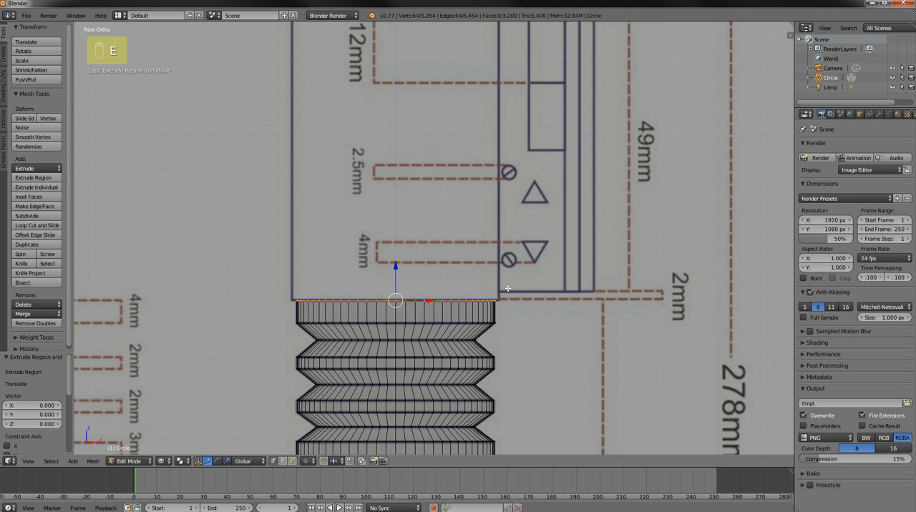
key("s")
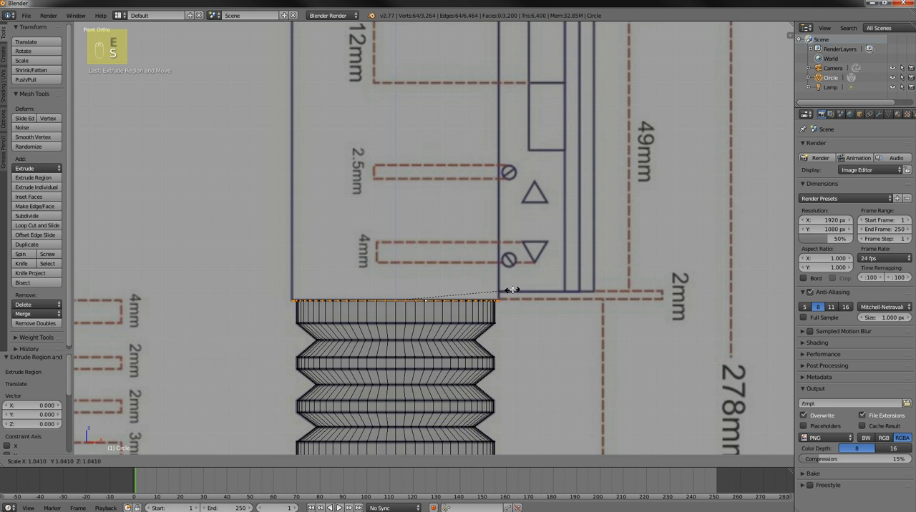
left_click(513, 290)
Extrude the ledge's outer ring 1.245 up along Z to form the main body wall in the blueprint's 49 mm section
middle_click_drag(538, 273, 512, 346, "shift")
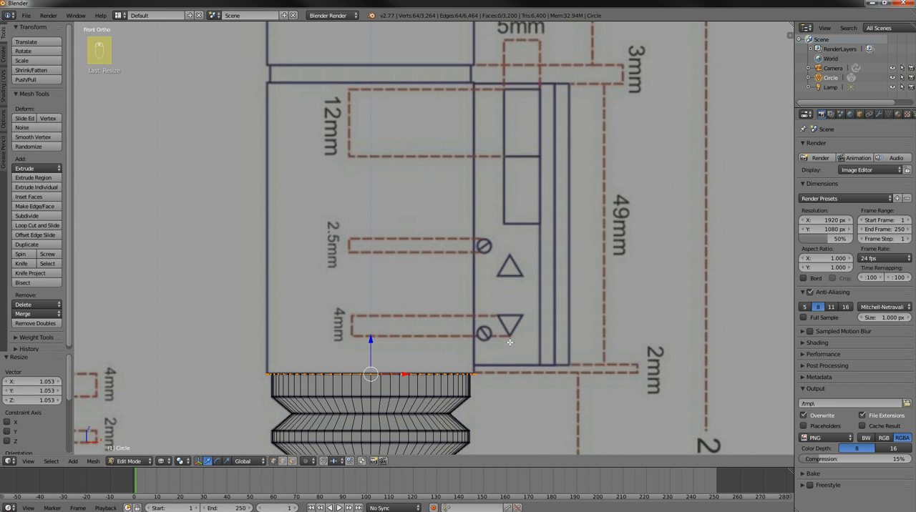
key("e")
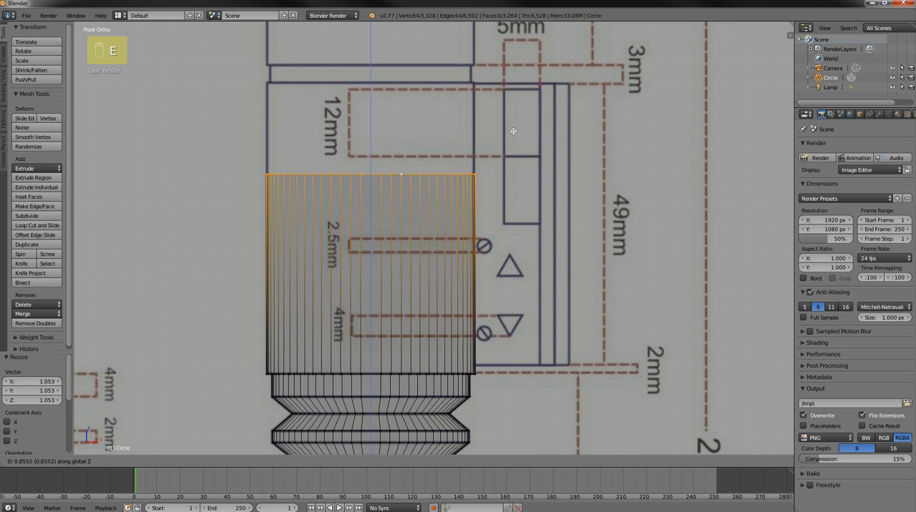
left_click(508, 50)
Extrude the main body's top ring in place, scale it by 0.949, and extrude it 0.073 up along Z as the narrow neck
middle_click_drag(517, 137, 538, 256, "shift")
scroll(538, 256, "up", 1)
middle_click_drag(557, 226, 581, 249, "shift")
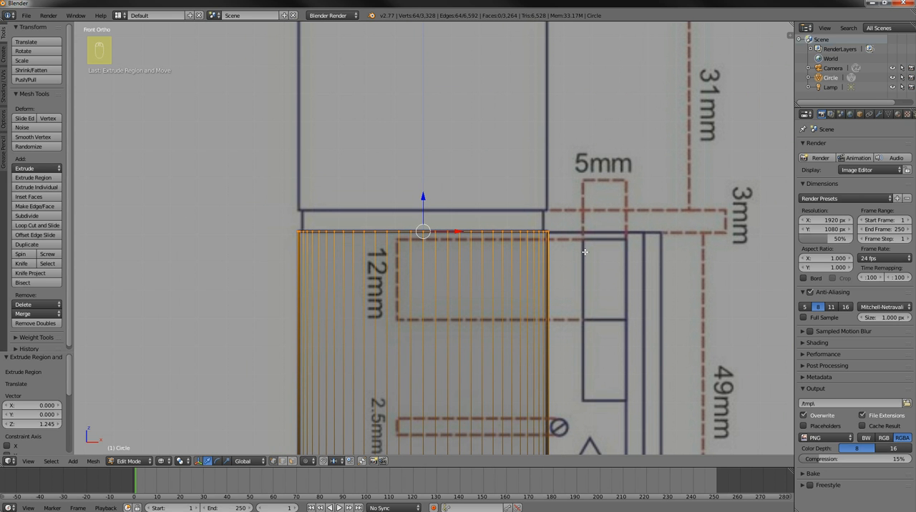
key("e")
left_click(584, 250)
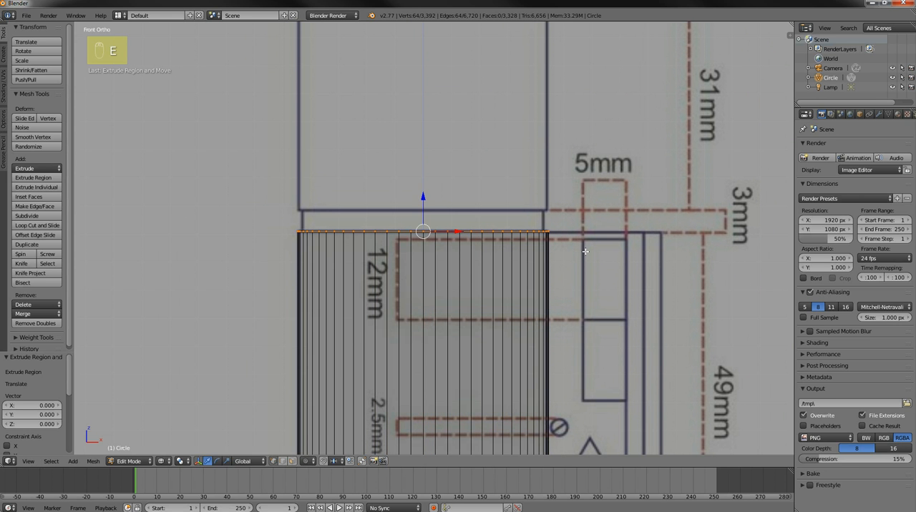
key("s")
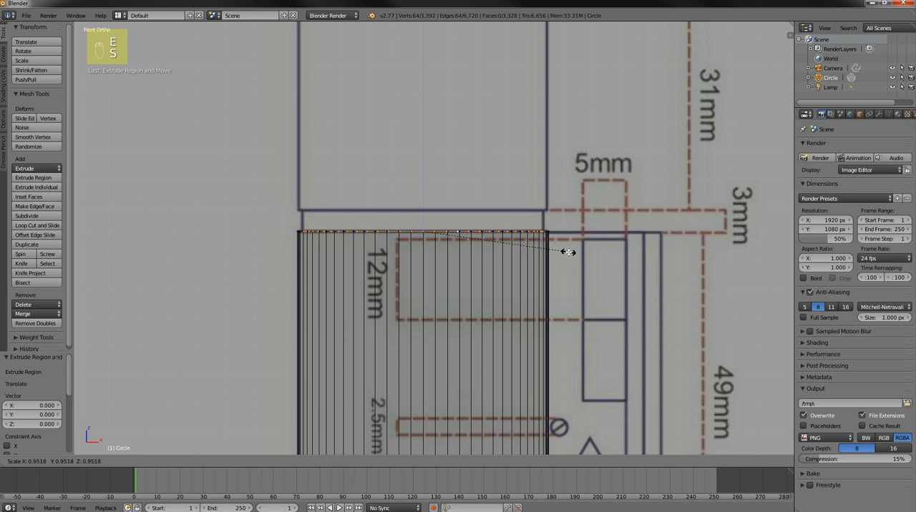
left_click(571, 251)
key("e")
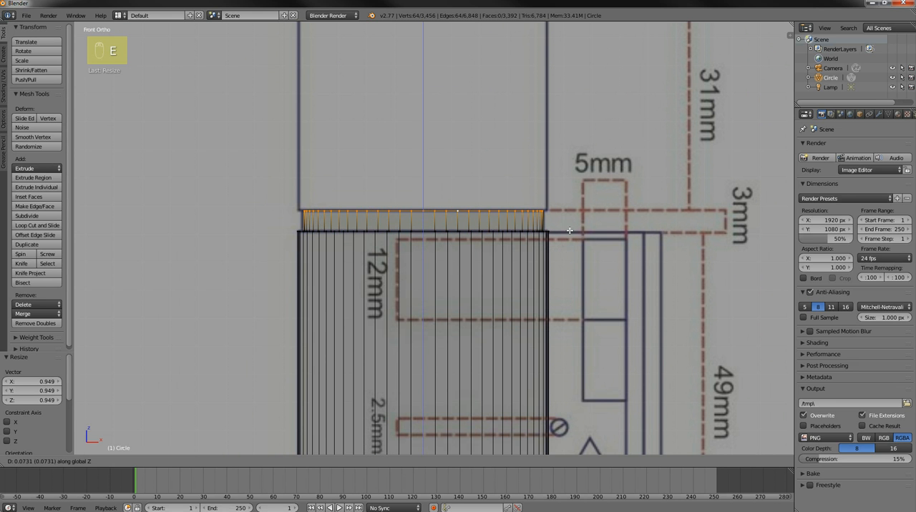
left_click(569, 229)
Extrude the neck's top ring in place and scale it by 1.055 to match the width of the 31 mm section above
key("e")
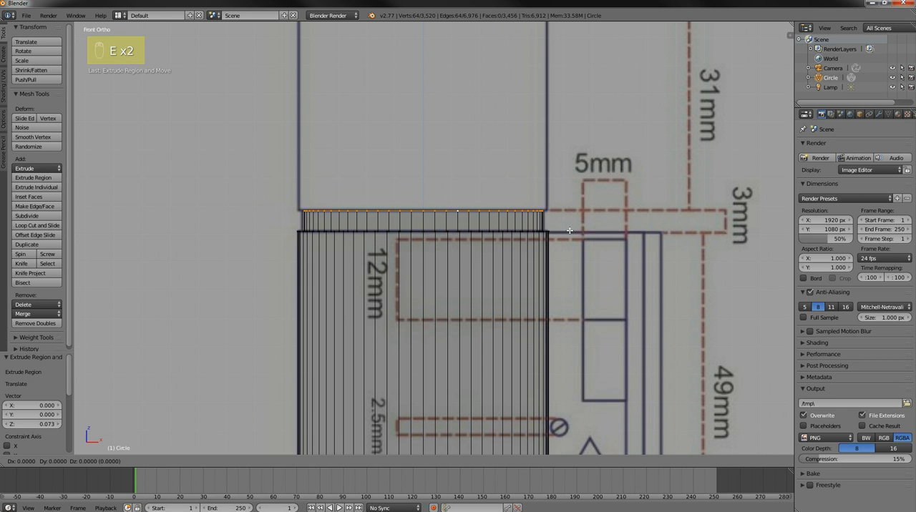
left_click(569, 230)
key("s")
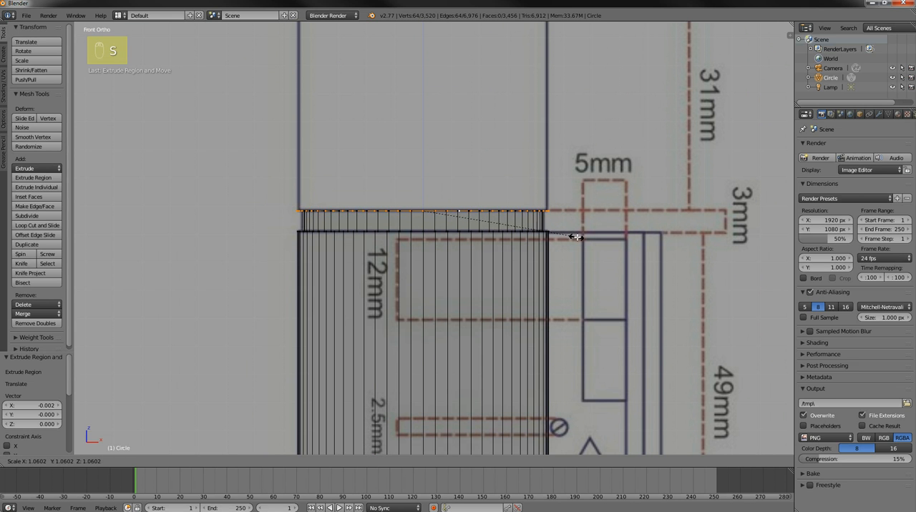
left_click(576, 236)
middle_click_drag(585, 177, 569, 282, "shift")
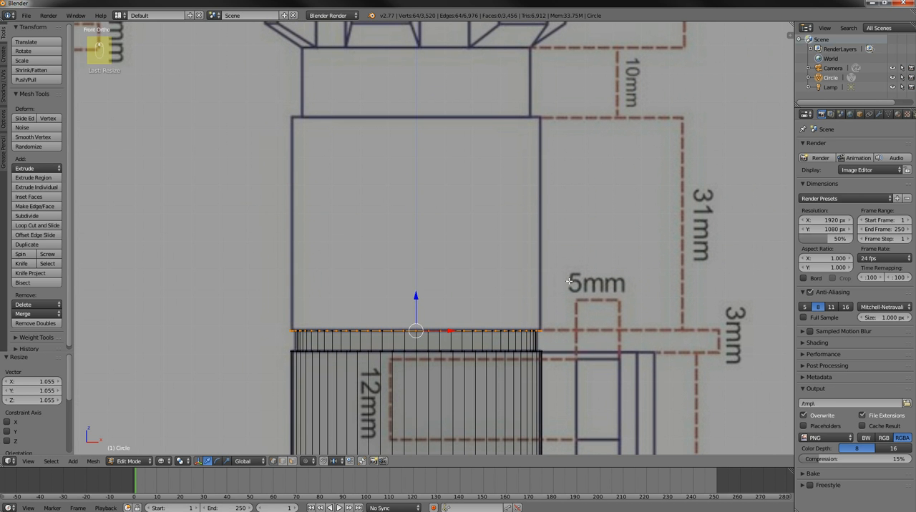
Extrude the ring 0.759 up along Z as the 31 mm section's wall, and extrude its top ring in place scaled by 0.904
key("e")
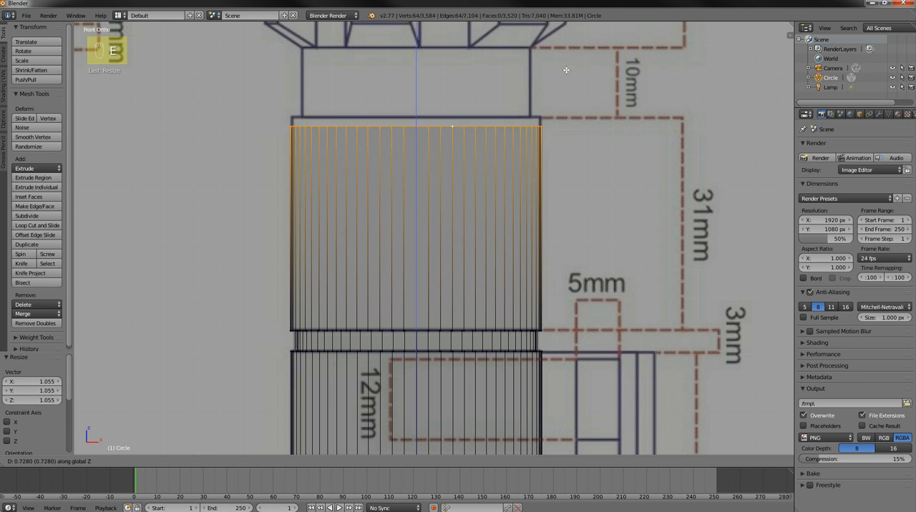
left_click(565, 64)
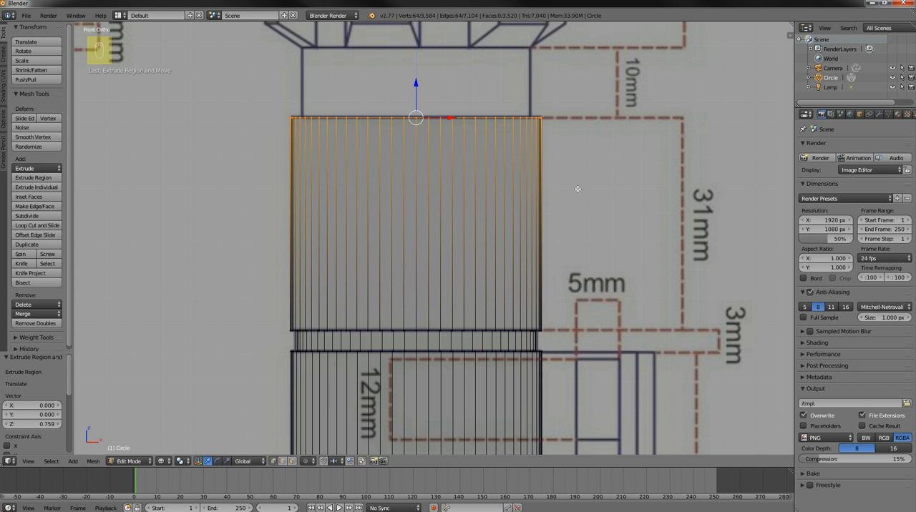
scroll(578, 188, "down", 1)
middle_click_drag(579, 172, 593, 307, "shift")
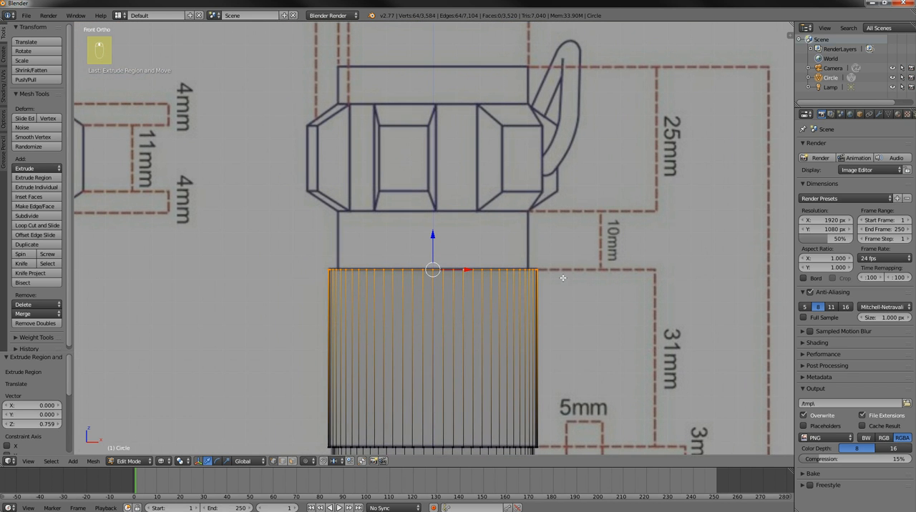
scroll(563, 277, "up", 1)
middle_click_drag(572, 260, 597, 236, "shift")
key("e")
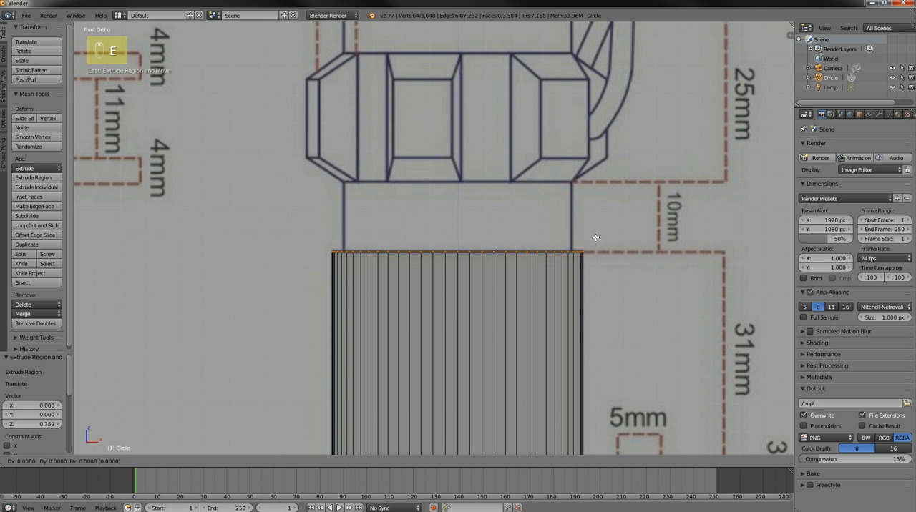
key("s")
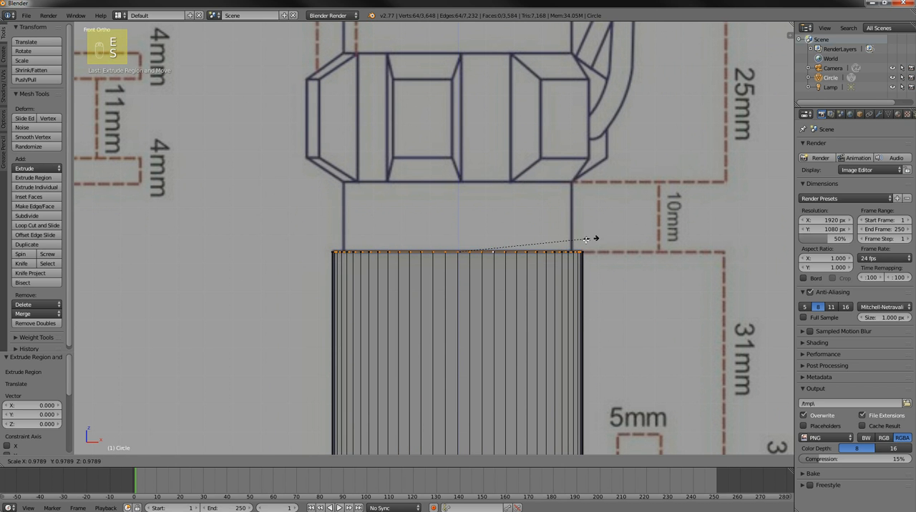
left_click(581, 242)
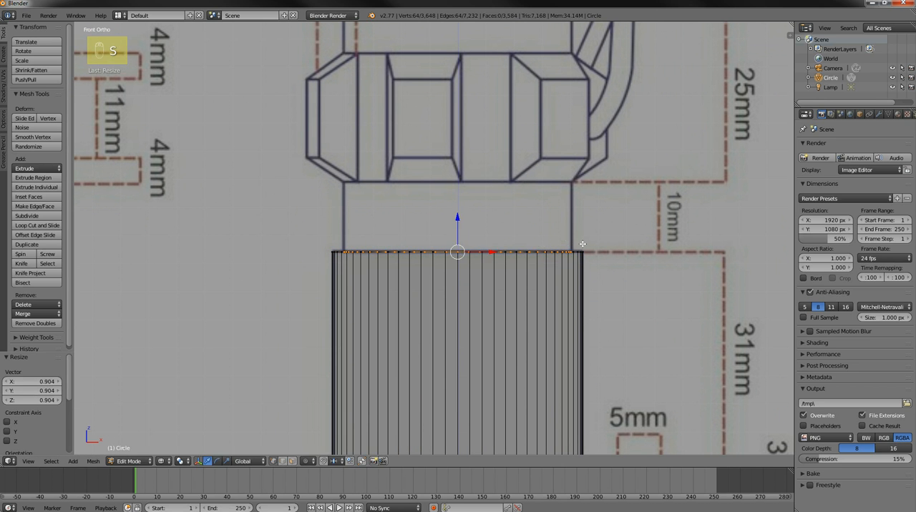
Extrude the inset ring 0.248 up along Z through the 10 mm section, and again 0.460 to the top of the faceted band
key("e")
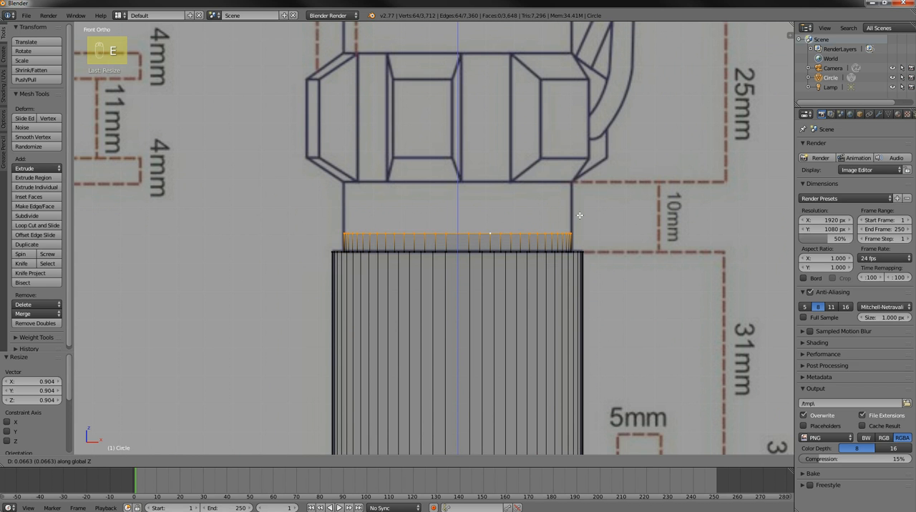
left_click(576, 175)
scroll(587, 199, "down", 2)
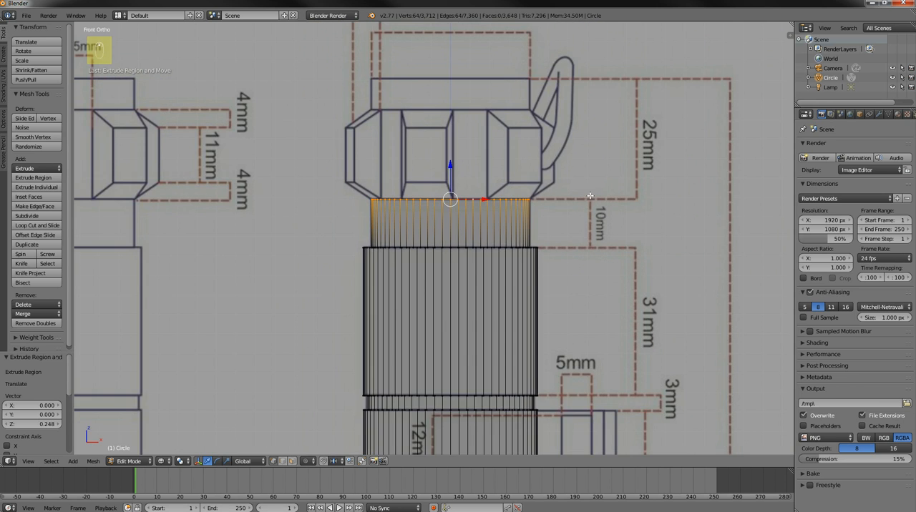
middle_click_drag(592, 205, 624, 245, "shift")
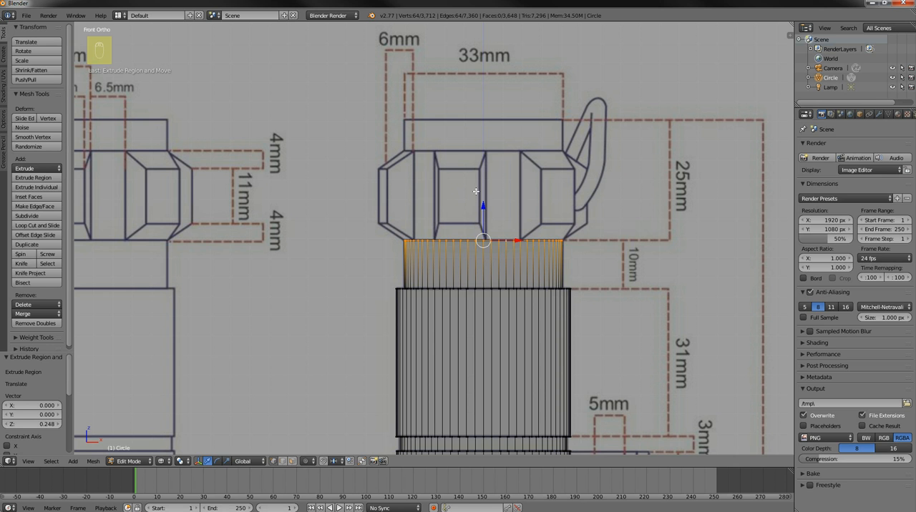
key("e")
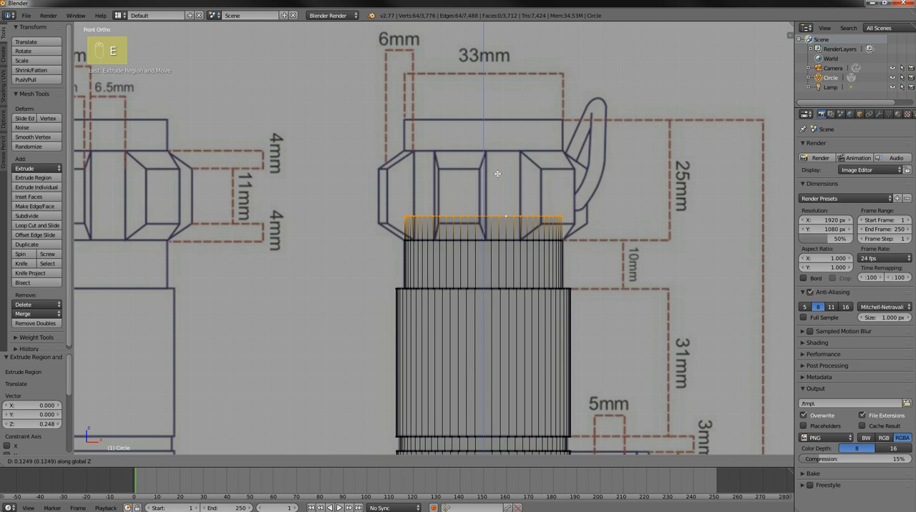
left_click(494, 126)
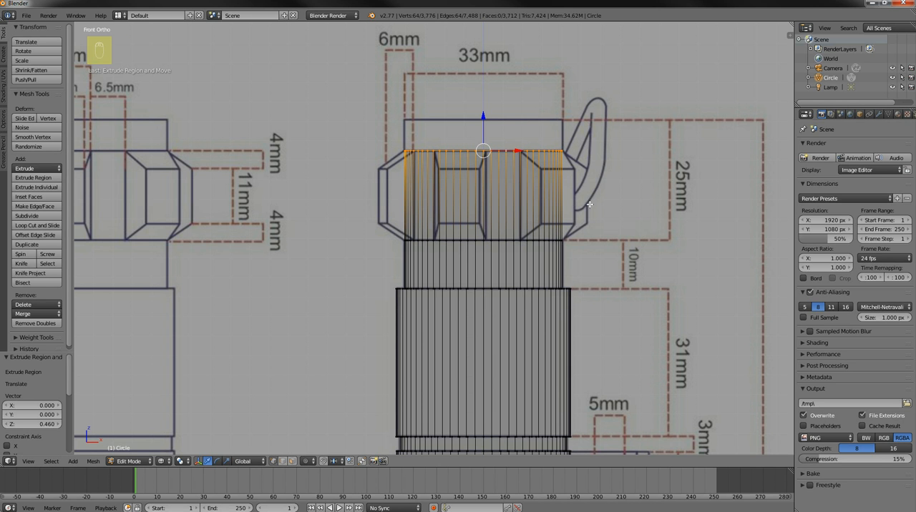
Extrude the ring above the faceted band 0.162 up along Z to the blueprint's top edge
key("e")
key("z")
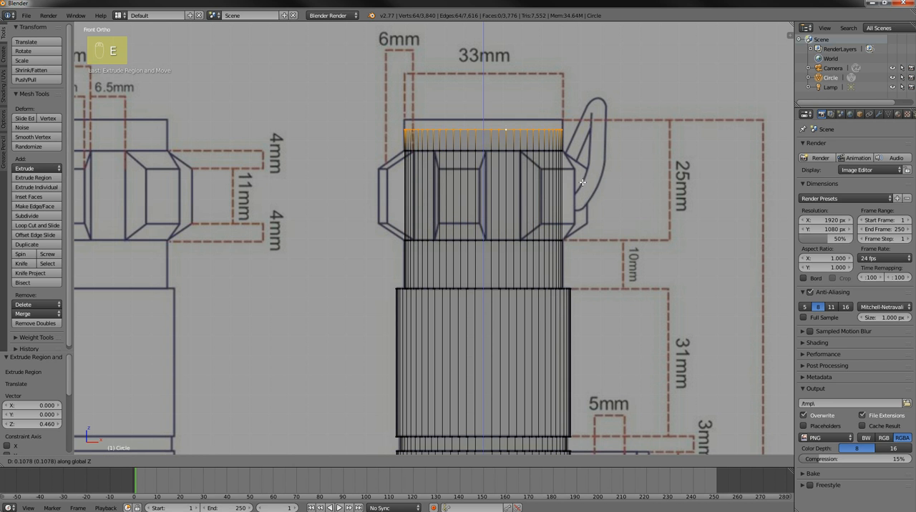
left_click(583, 171)
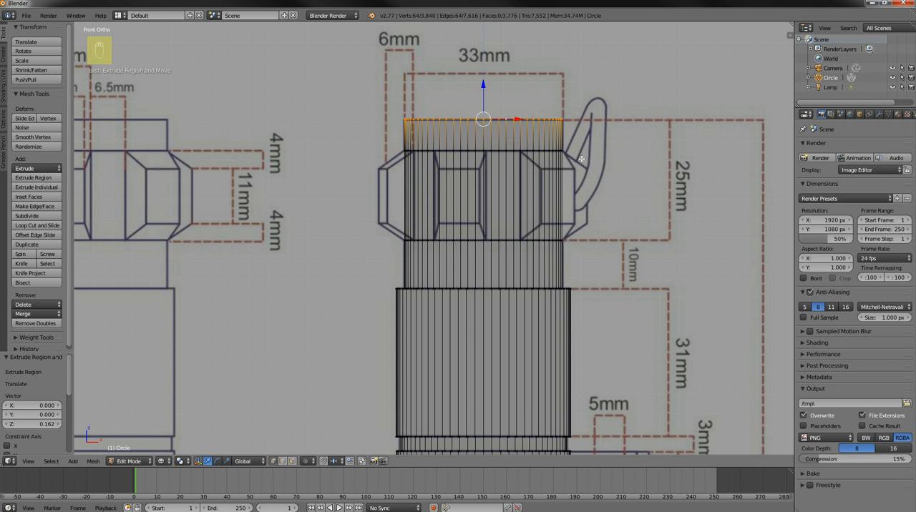
In solid shading, extrude the hilt's topmost ring in place and scale it by 0.755 to form a flat rim
scroll(565, 142, "down", 2)
mouse_move(553, 138)
middle_mouse_down("shift")
mouse_move(548, 123)
mouse_move(547, 149)
middle_mouse_up("shift")
key("z")
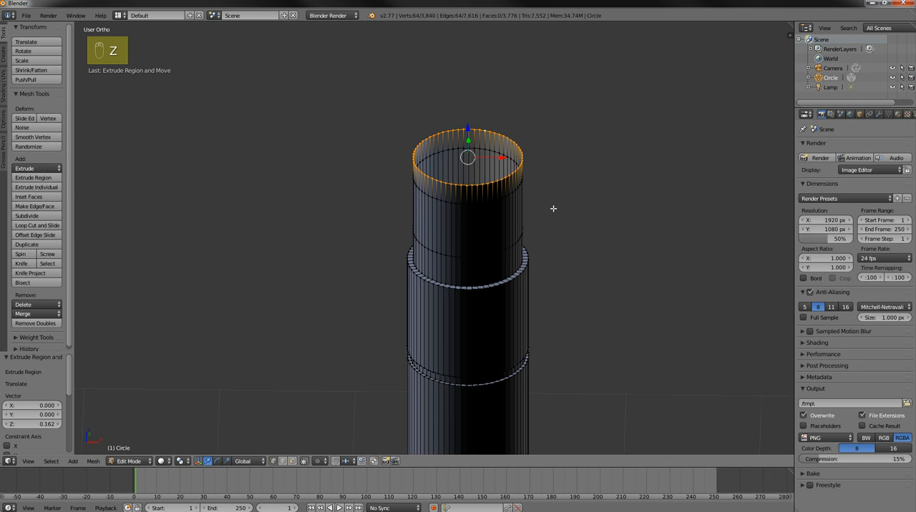
scroll(554, 207, "up", 2)
middle_click_drag(583, 176, 568, 245, "shift")
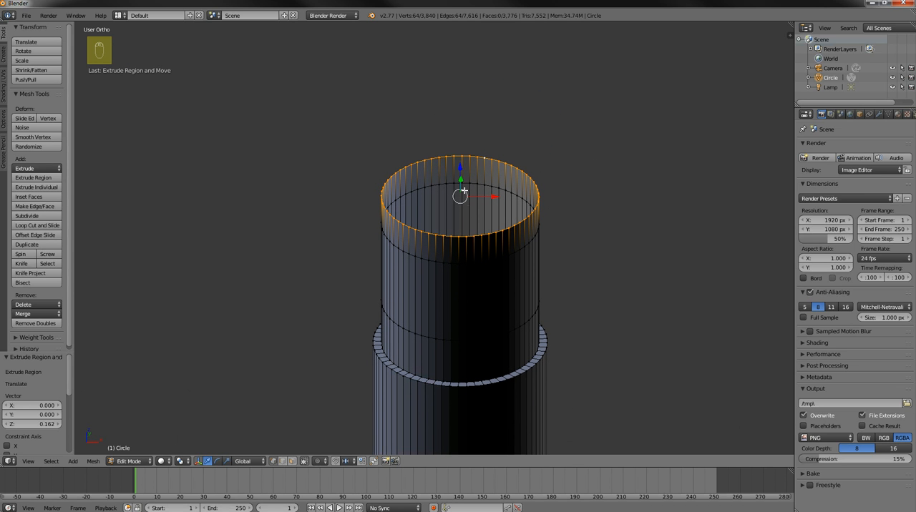
key("e")
right_click(553, 194)
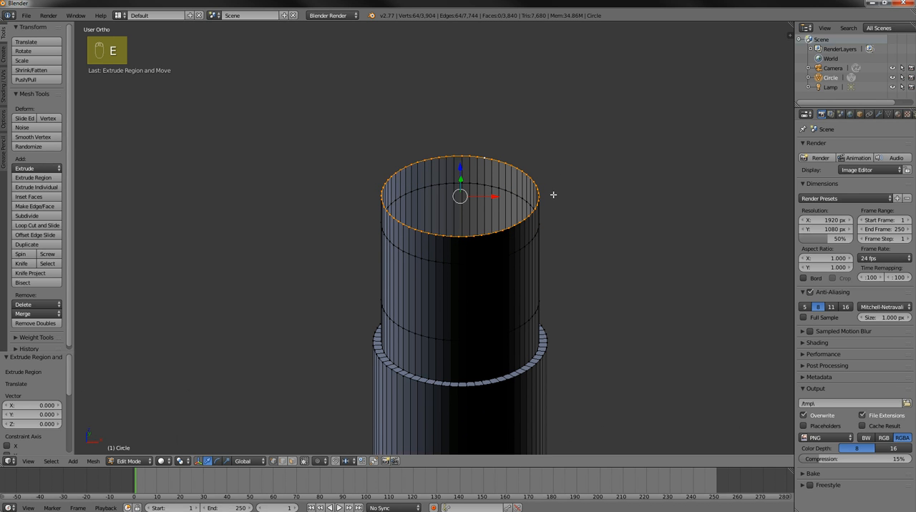
key("s")
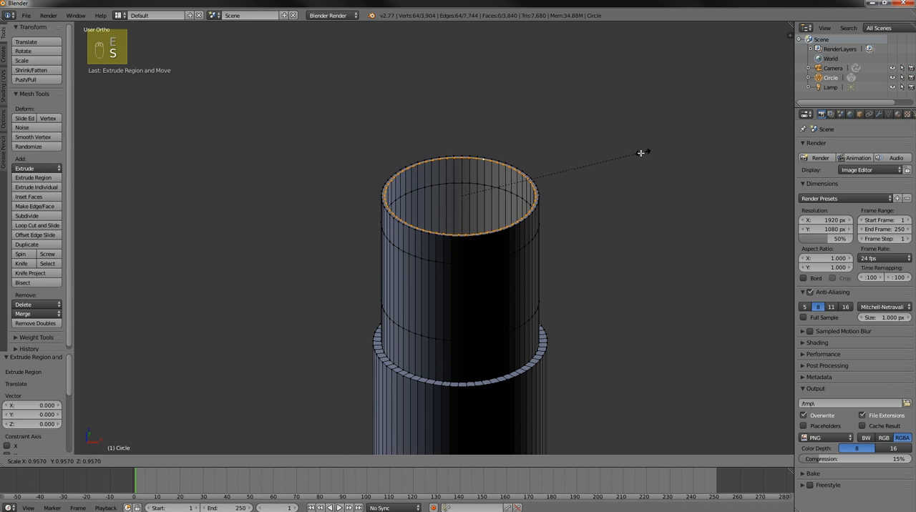
left_click(608, 170)
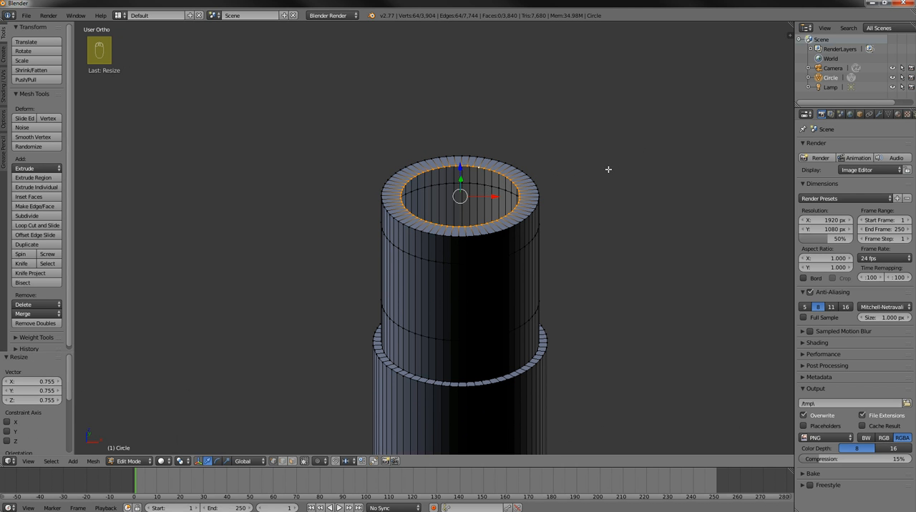
Extrude the rim's inner ring in place, scale it by 0.271, and fill the remaining central hole with a face
key("e")
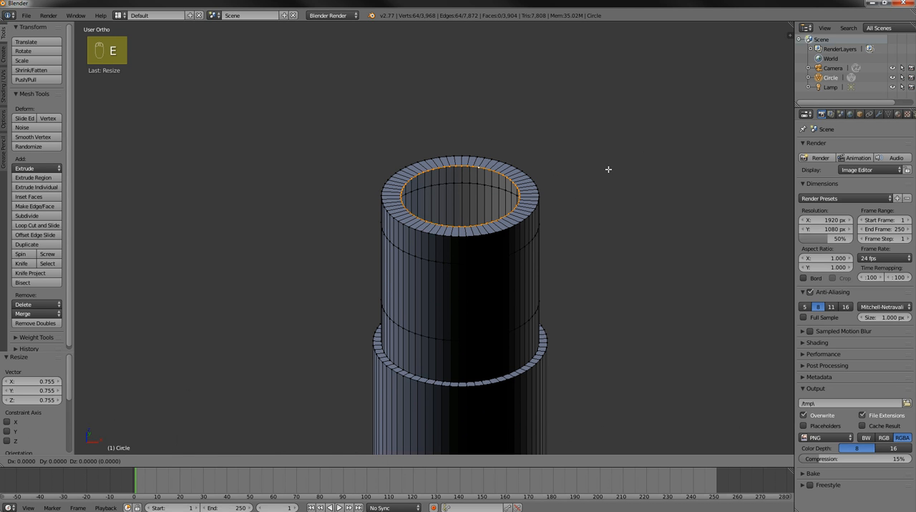
right_click(608, 170)
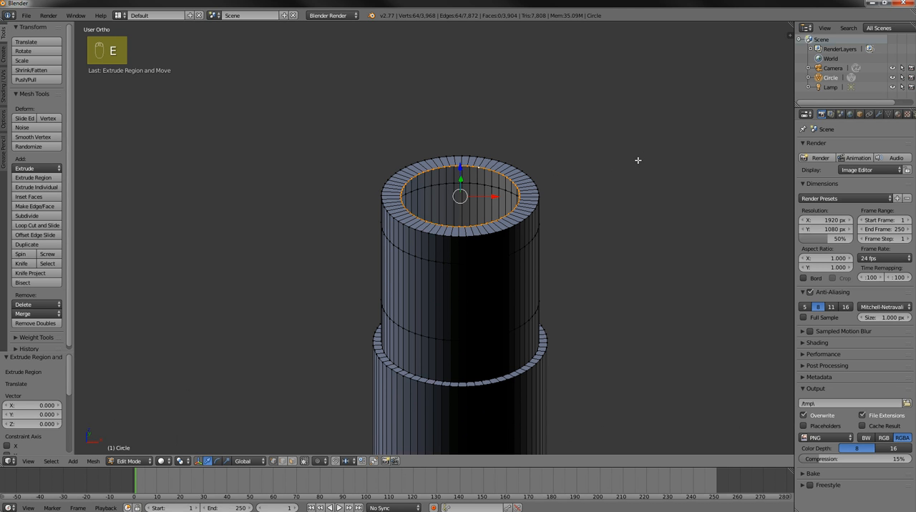
key("s")
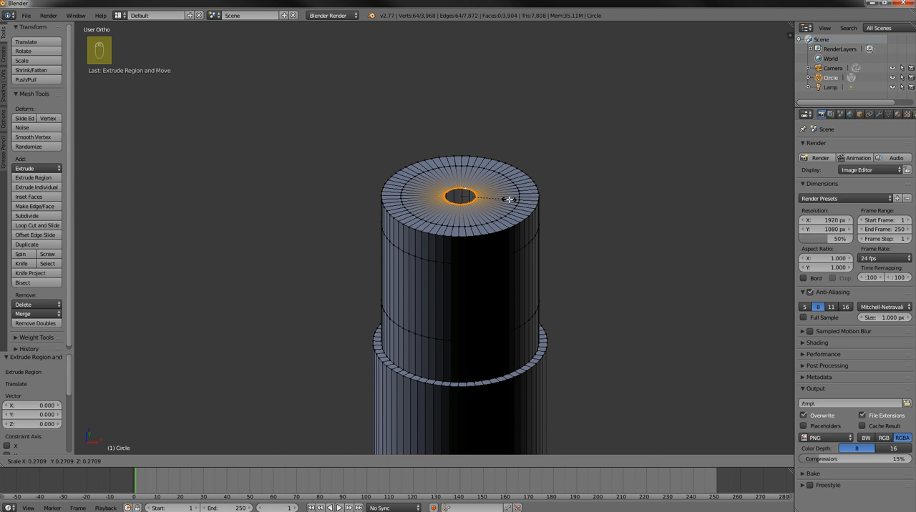
left_click(508, 198)
middle_click_drag(544, 146, 545, 199)
scroll(545, 200, "up", 4)
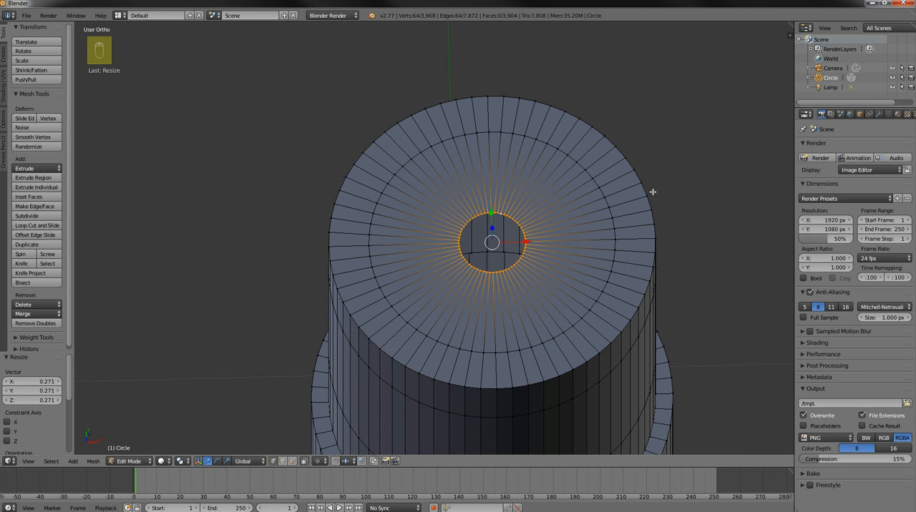
key("f")
scroll(532, 254, "down", 2)
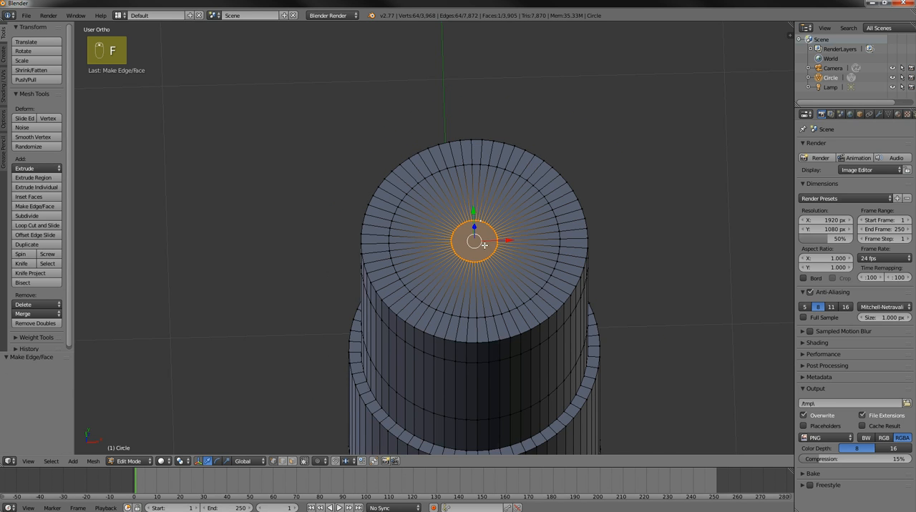
Deselect all geometry and show the hilt's base in front view against the blueprint
middle_click_drag(620, 251, 605, 202)
middle_click_drag(604, 191, 617, 221)
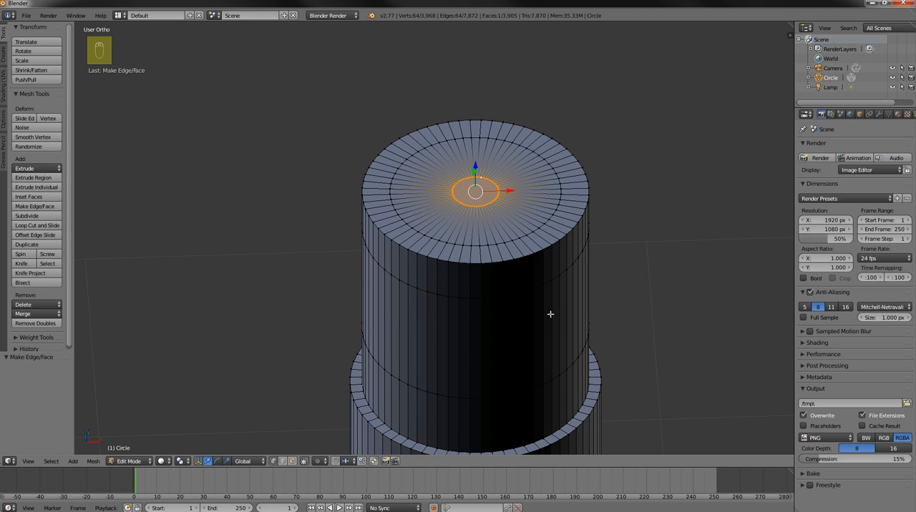
scroll(617, 309, "down", 5)
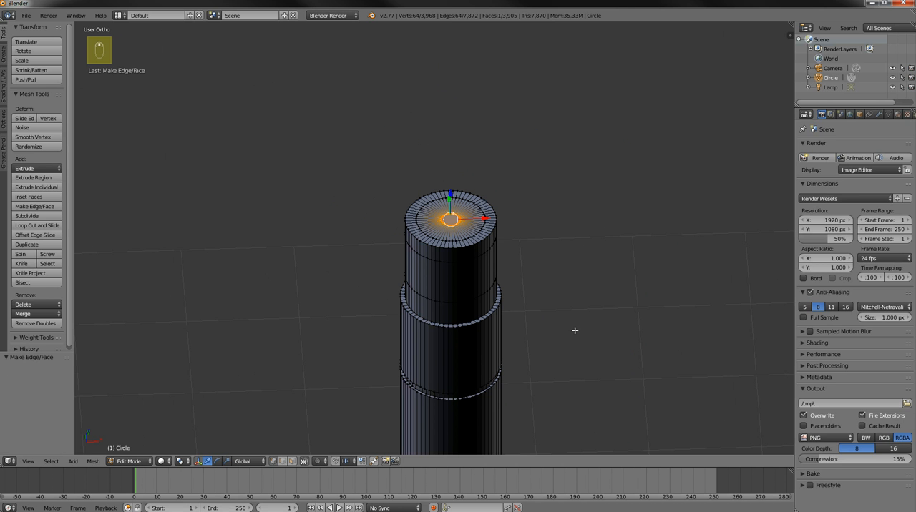
key("a")
middle_click_drag(574, 329, 572, 236)
key("KP_1")
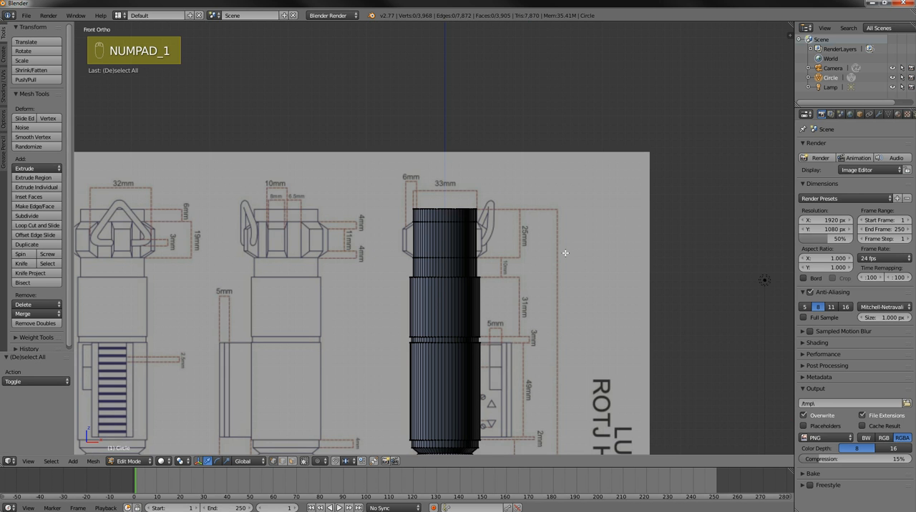
scroll(550, 165, "up", 3)
middle_click_drag(550, 366, 553, 54, "shift")
scroll(507, 293, "up", 1)
scroll(509, 292, "up", 1)
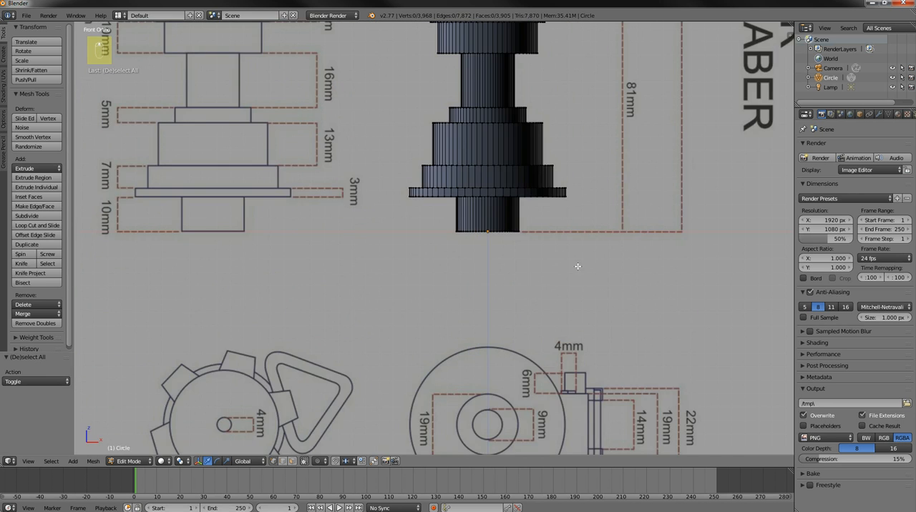
scroll(565, 247, "up", 2)
key("a")
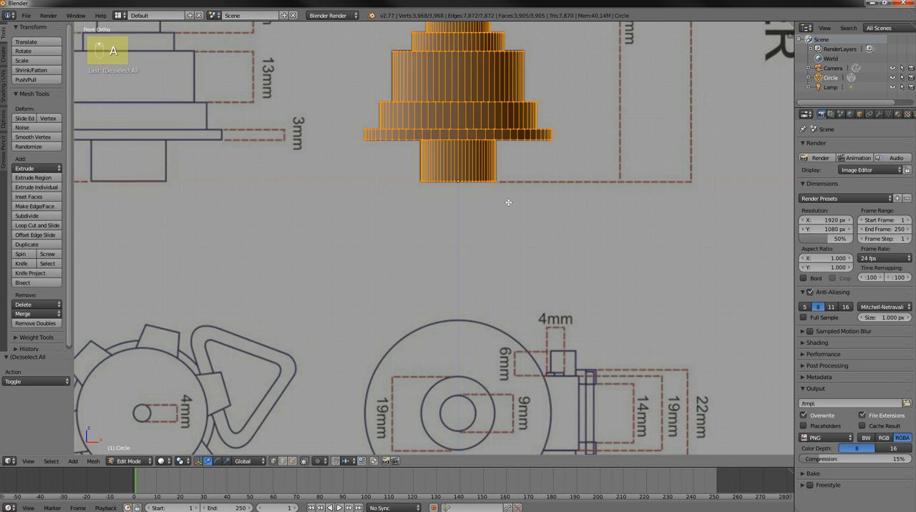
key("b")
right_click(428, 185)
key("a")
Box-select the open ring at the very bottom of the hilt in wireframe, and return to solid shading from below
key("z")
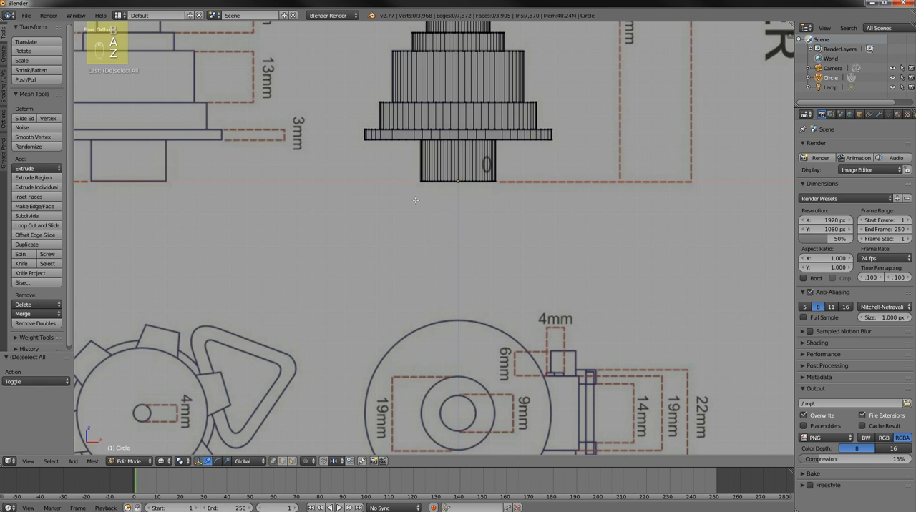
key("b")
left_click_drag(388, 163, 533, 228)
mouse_move(527, 244)
middle_mouse_down()
mouse_move(525, 196)
mouse_move(544, 207)
mouse_move(537, 162)
mouse_move(537, 184)
middle_mouse_up()
key("z")
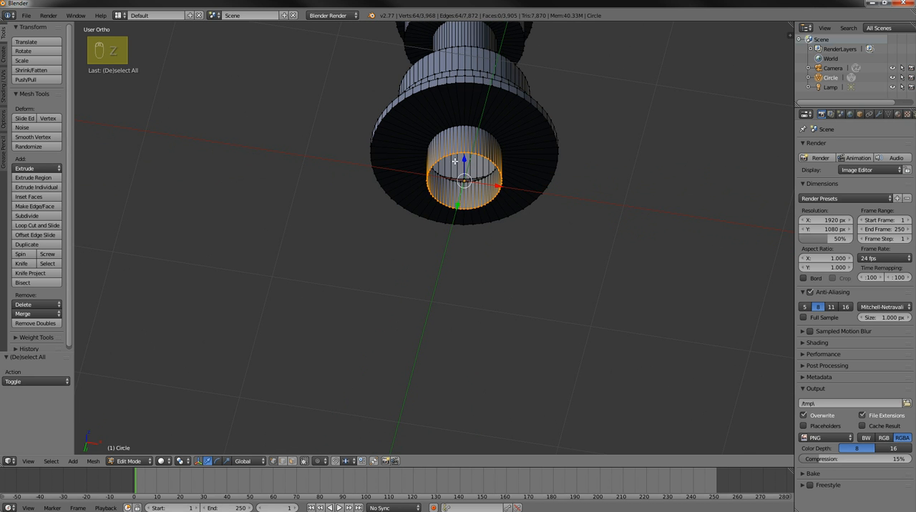
Extrude the hilt's bottom ring in place and scale it by 0.877 to form the rim of the base opening
scroll(558, 201, "up", 2)
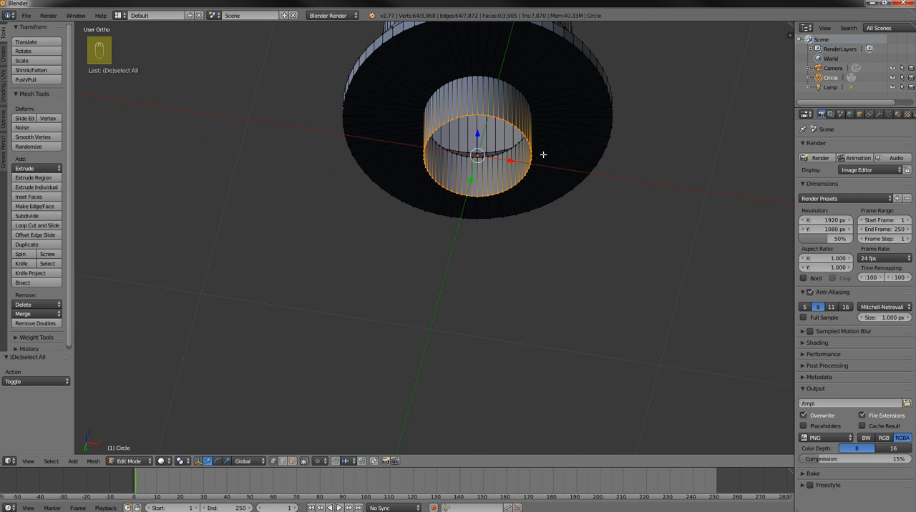
middle_click_drag(558, 169, 532, 207)
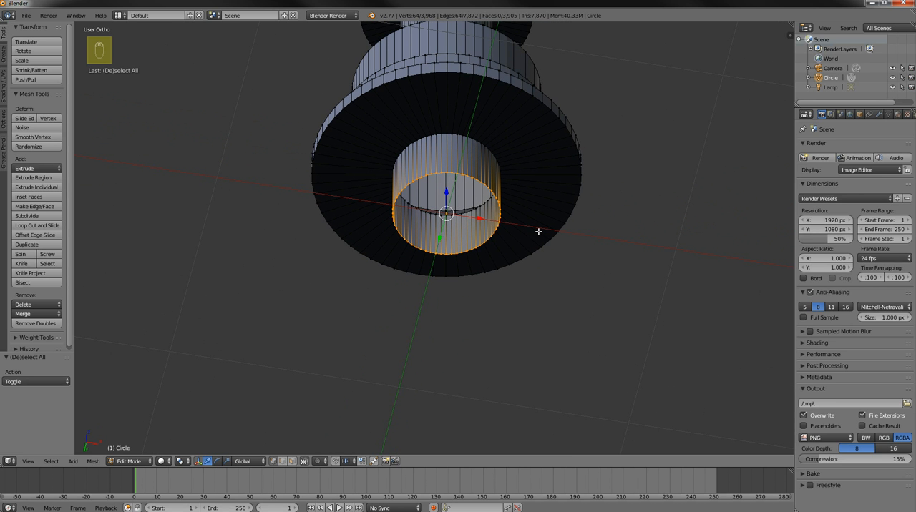
key("e")
right_click(538, 231)
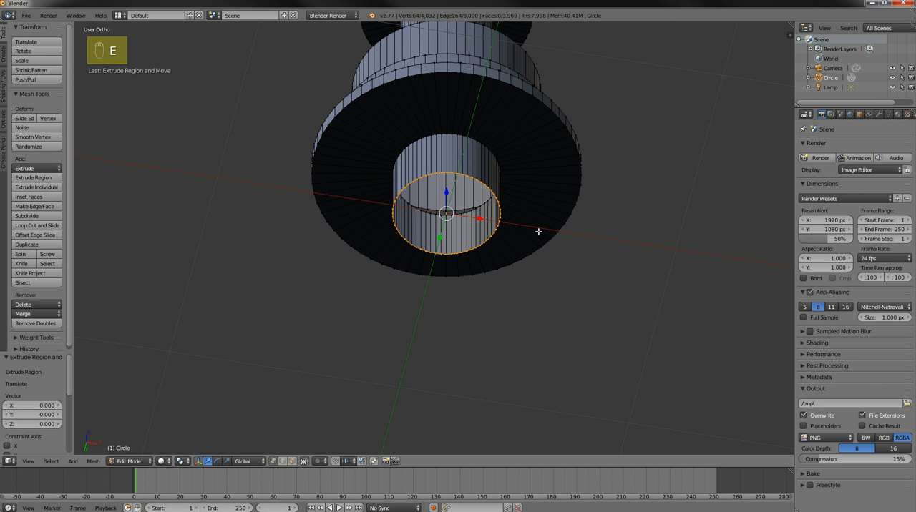
key("s")
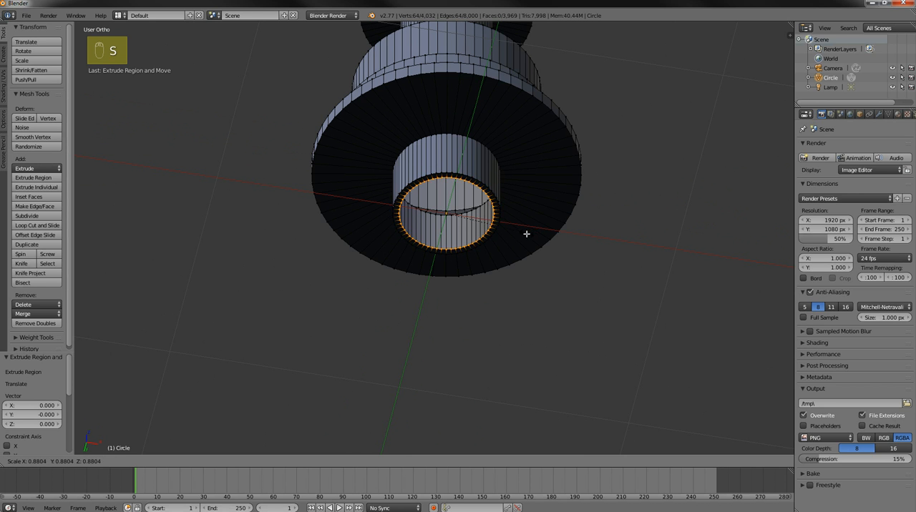
left_click(526, 234)
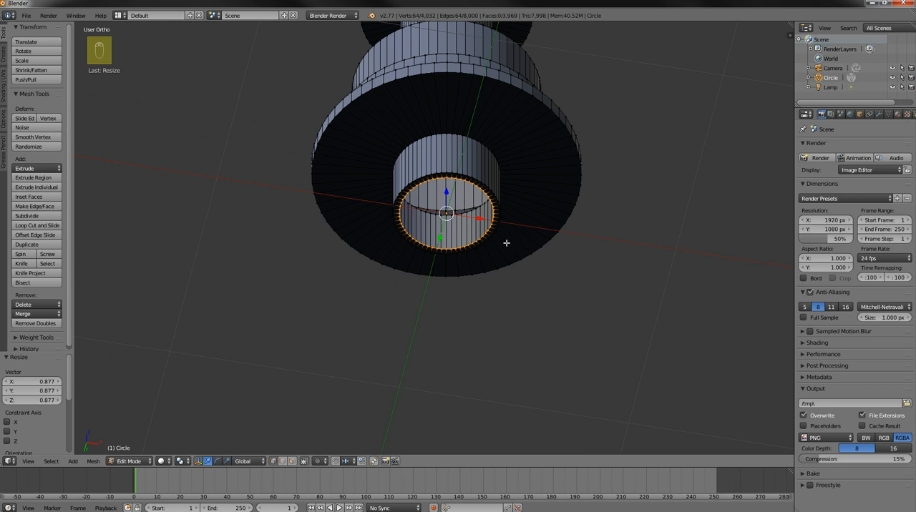
Extrude the base opening's inner ring about 0.219 upward along Z into the hilt
middle_click_drag(541, 234, 541, 251)
key("e")
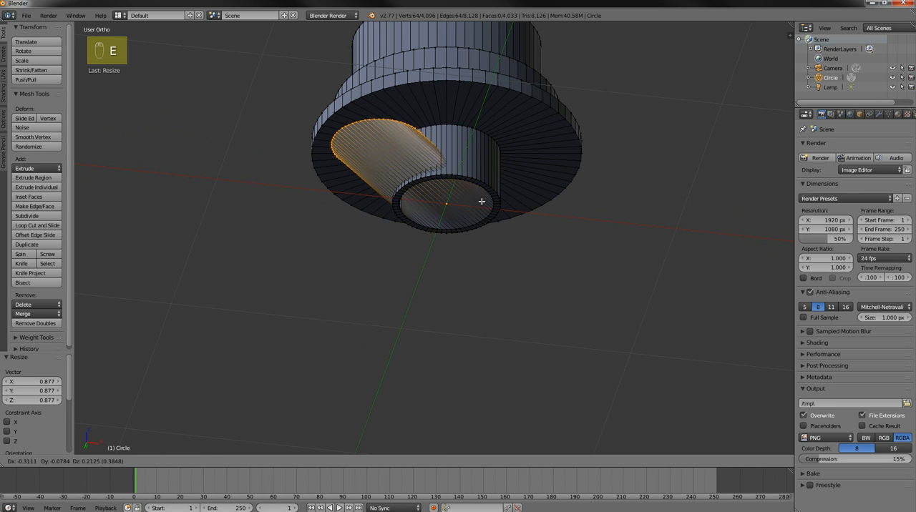
key("z")
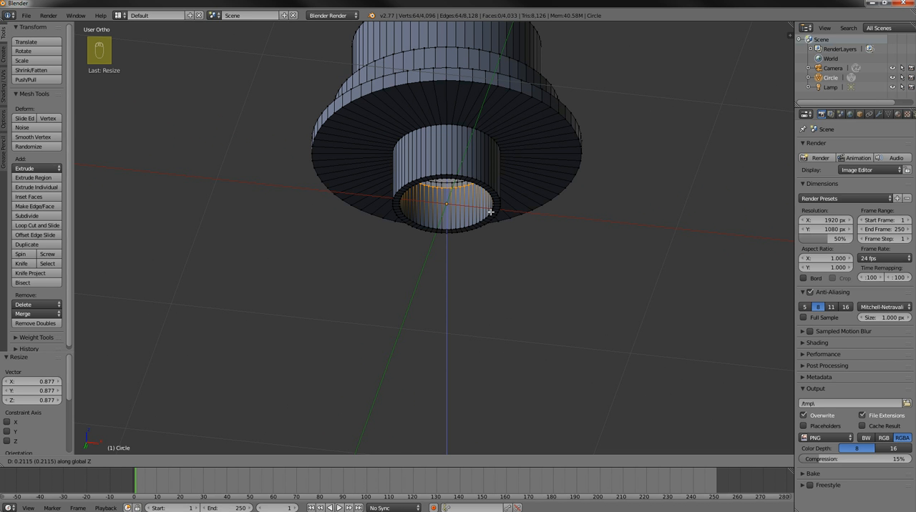
left_click(490, 212)
In front wireframe view, raise the extruded inner ring by 0.014 along Z, just below the wide bottom flange
middle_click_drag(501, 240, 477, 271)
key("KP_1")
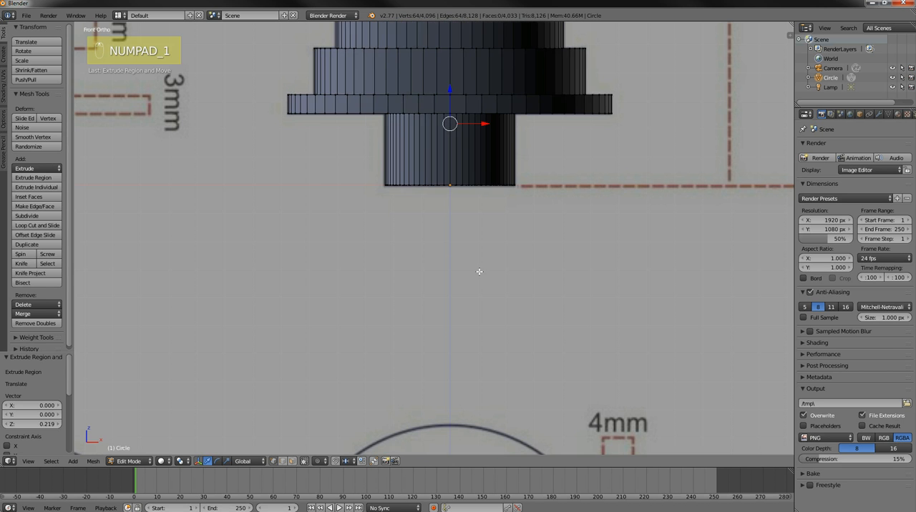
key("z")
middle_click_drag(562, 216, 590, 278, "shift")
left_click_drag(478, 152, 478, 149)
scroll(570, 245, "up", 2)
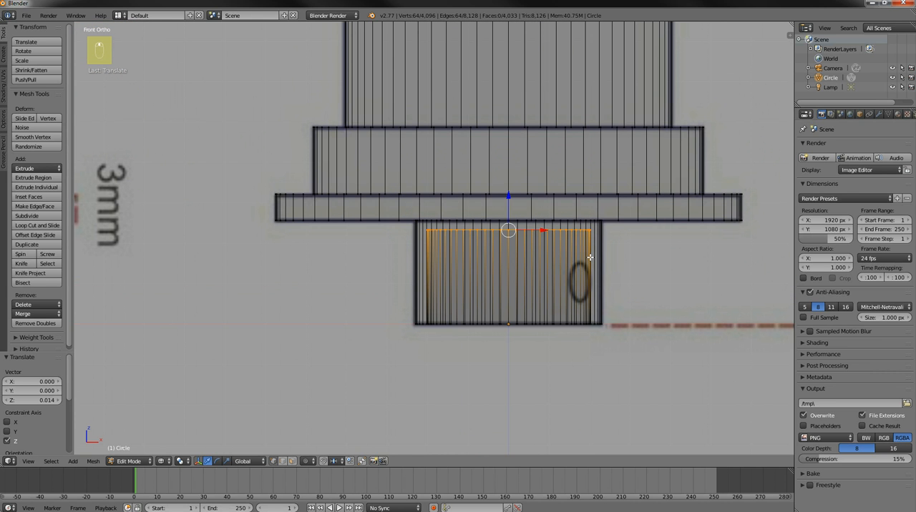
key("Return")
Extrude the raised inner ring in place and scale it by 0.868 to form an inward ledge
key("s")
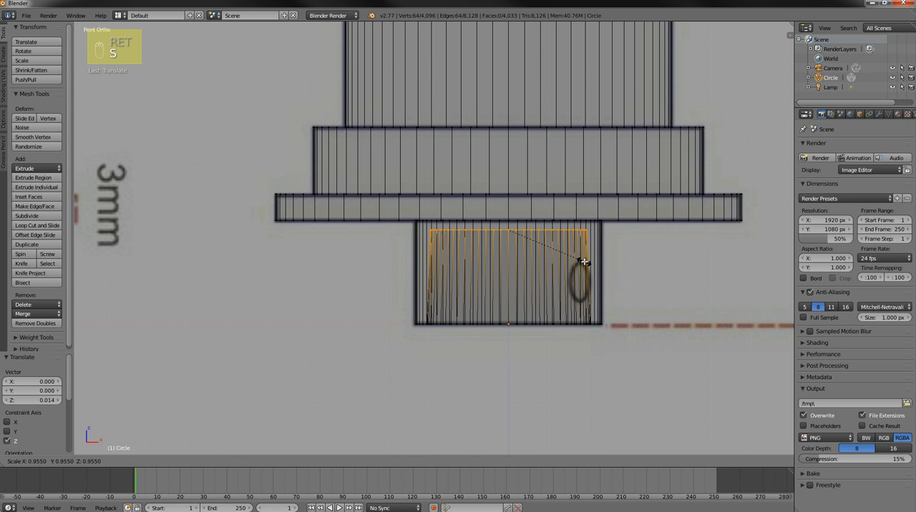
right_click(585, 262)
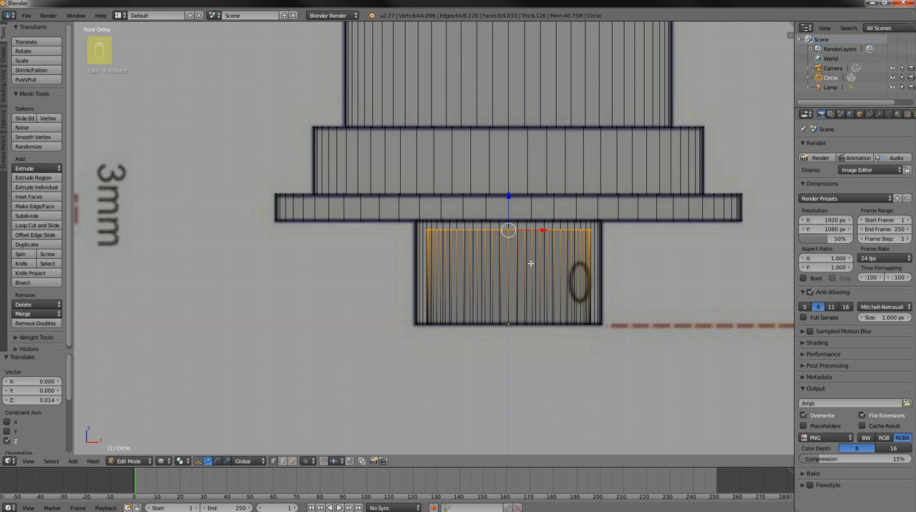
key("e")
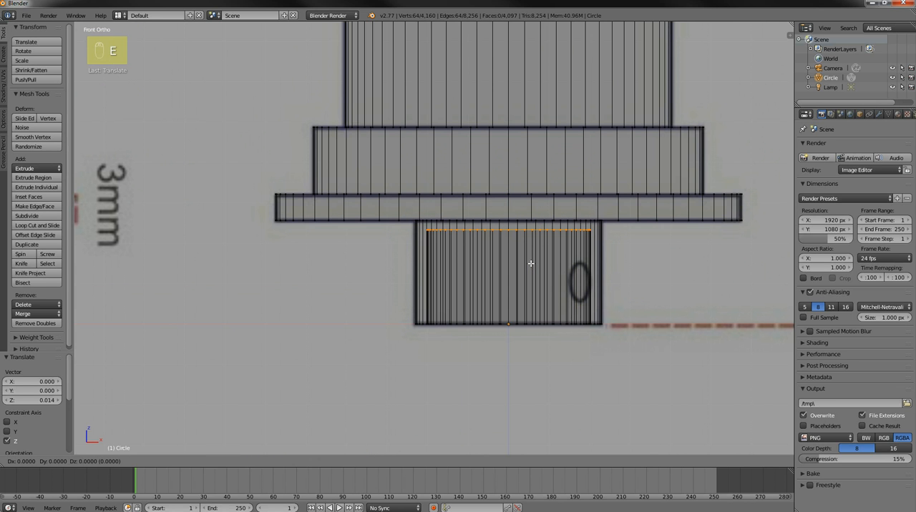
right_click(531, 263)
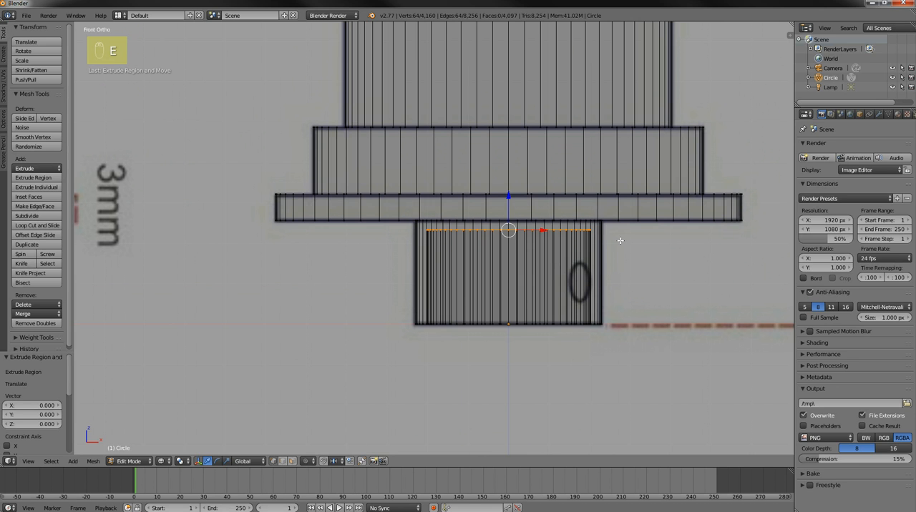
key("s")
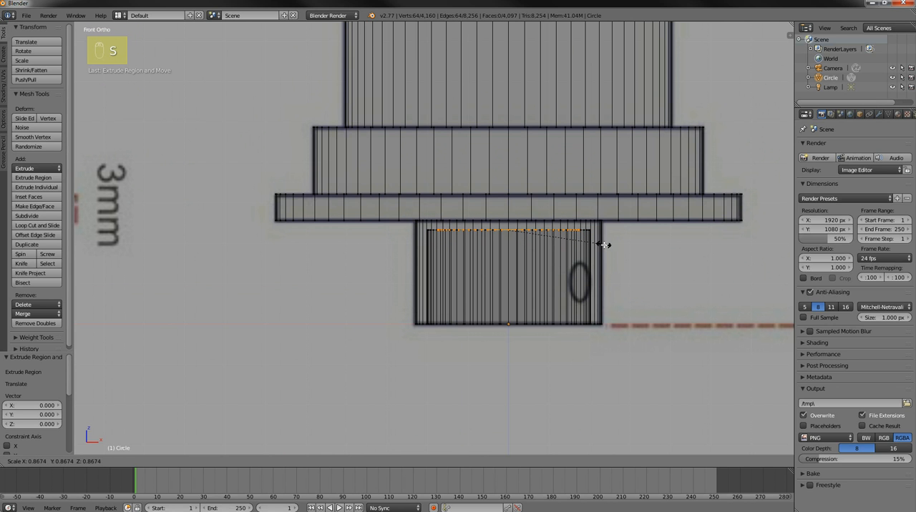
left_click(604, 244)
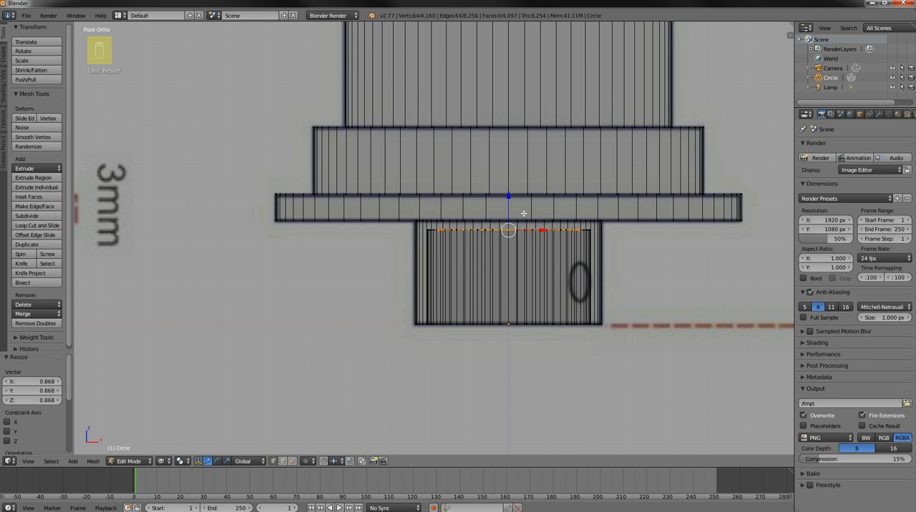
Extrude the ledge's inner ring 0.122 downward along Z and view the base opening from below in solid shading
key("e")
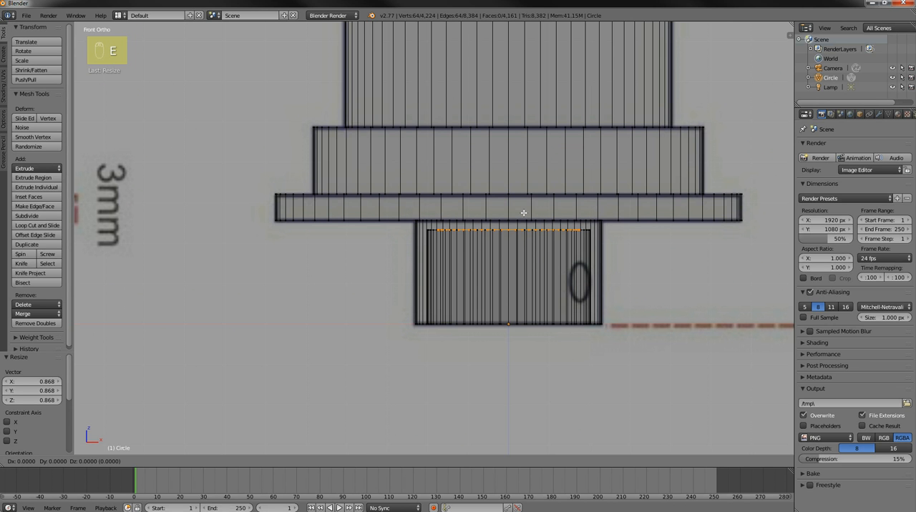
key("z")
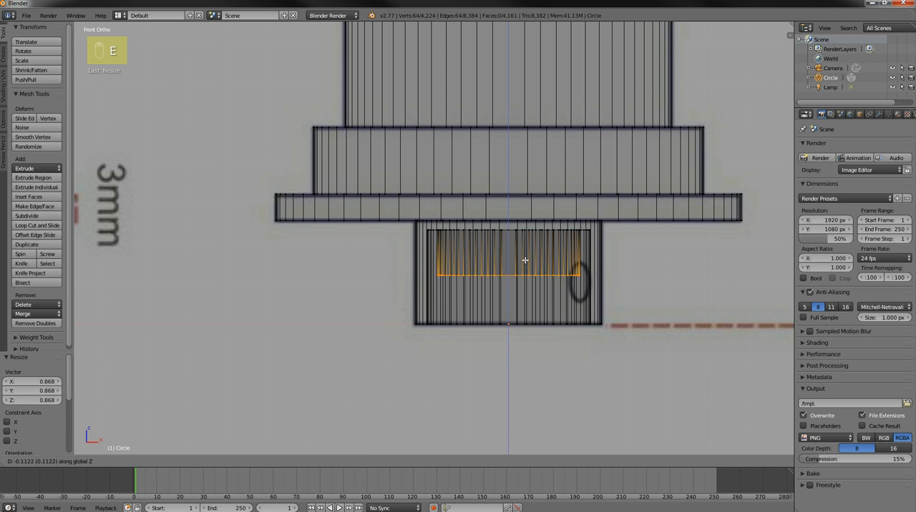
left_click(528, 265)
mouse_move(630, 356)
middle_mouse_down()
mouse_move(628, 290)
mouse_move(613, 267)
mouse_move(637, 243)
mouse_move(580, 231)
mouse_move(573, 297)
middle_mouse_up()
key("z")
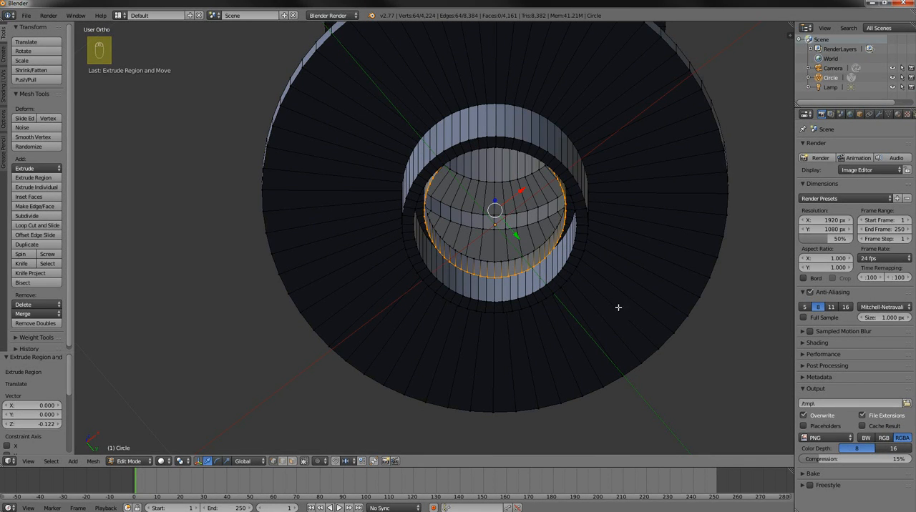
Return to Object Mode and examine the whole hilt, including in front view against the lightsaber blueprint
scroll(552, 294, "down", 3)
middle_click_drag(358, 278, 465, 368)
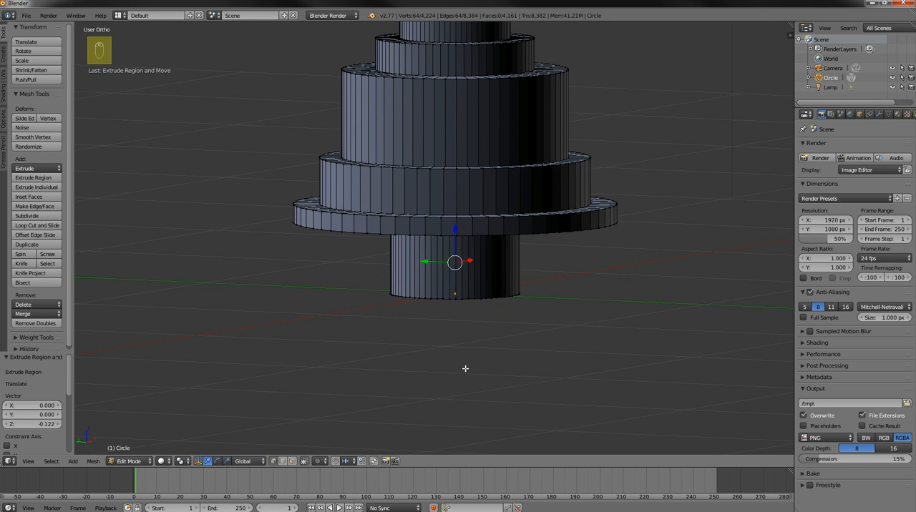
scroll(531, 328, "down", 3)
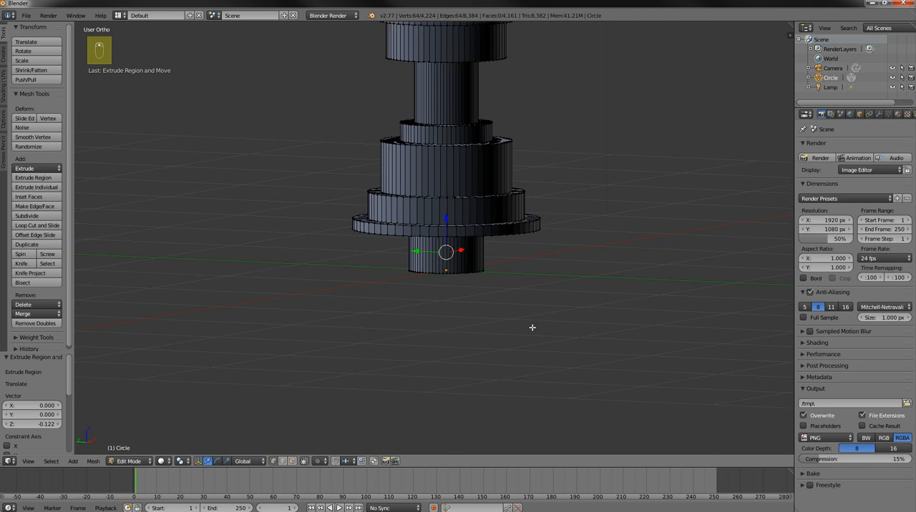
key("Tab")
scroll(493, 282, "up", 8, "shift")
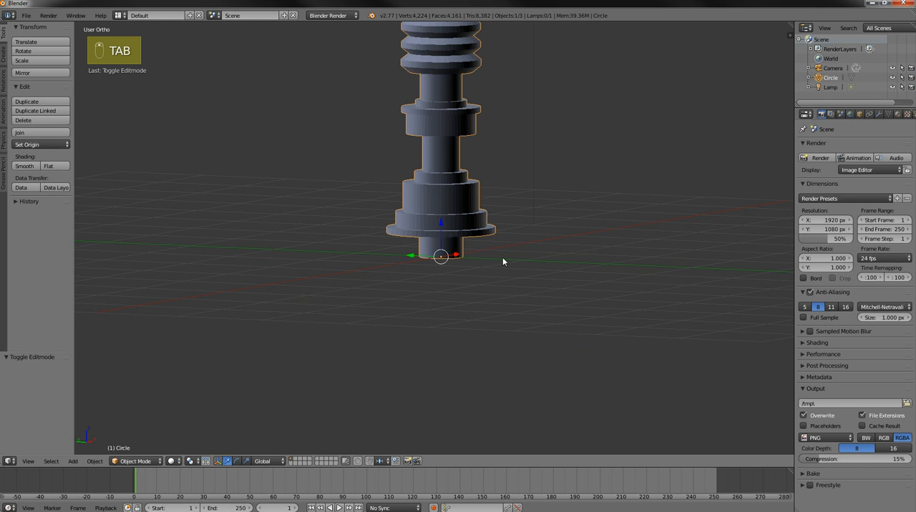
scroll(531, 274, "down", 1)
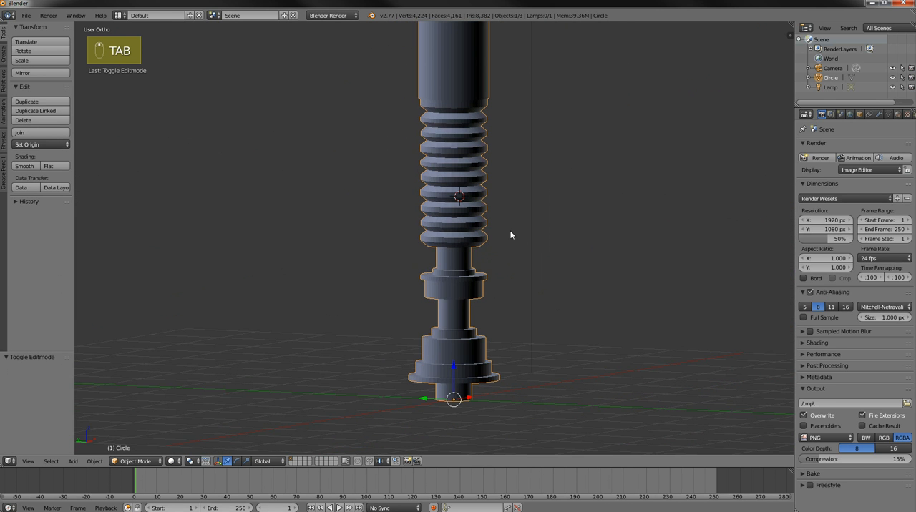
scroll(508, 229, "down", 3)
scroll(537, 287, "up", 2)
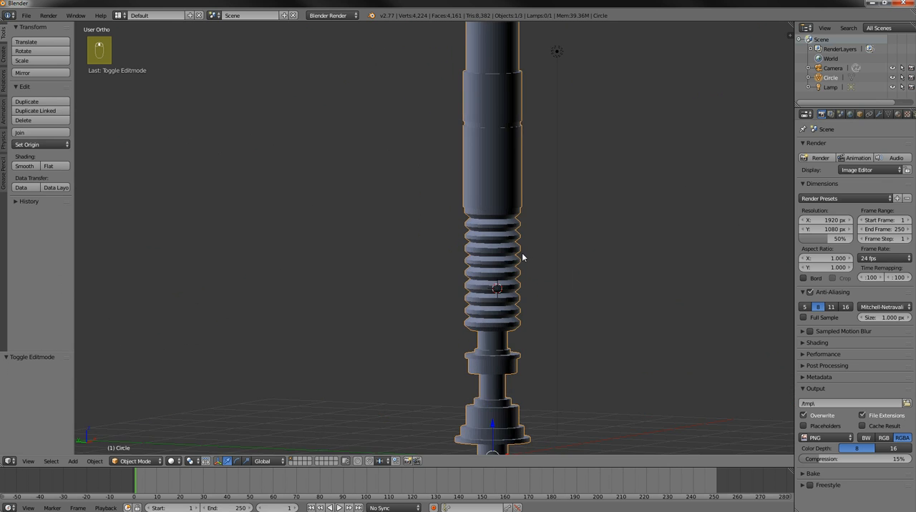
scroll(522, 254, "down", 1)
key("KP_1")
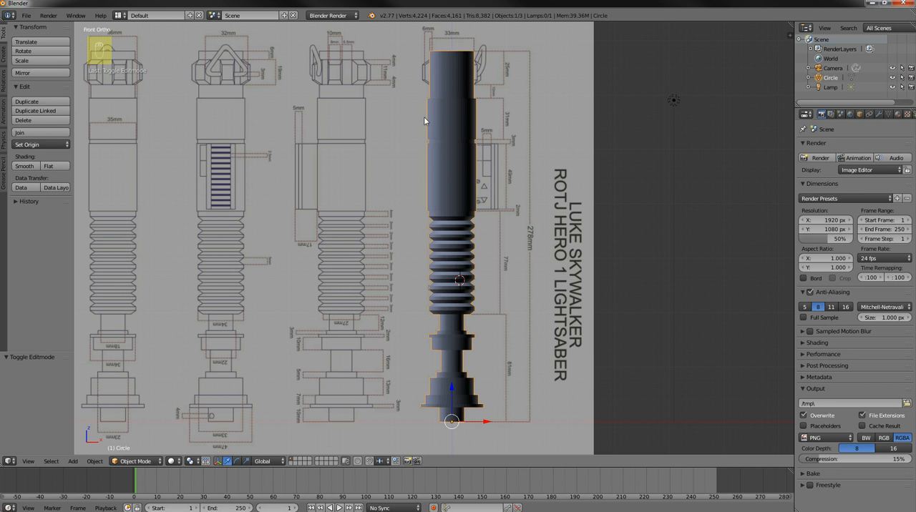
scroll(477, 235, "up", 3)
scroll(477, 235, "down", 3)
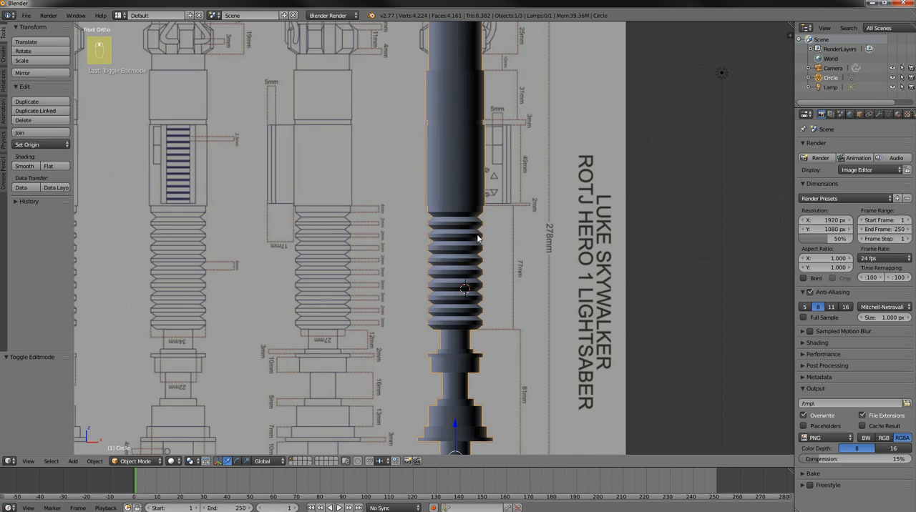